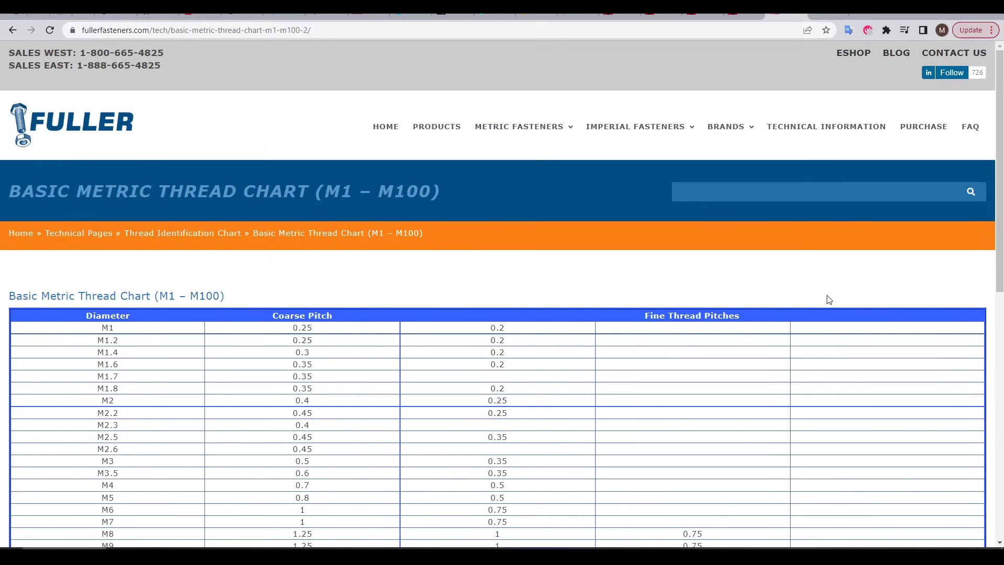
Step: Scroll the Fuller Fasteners thread chart down to M100, then switch back to the Onshape tab
{"action": "scroll", "coordinate": [821, 292], "scroll_direction": "down", "scroll_amount": 6}
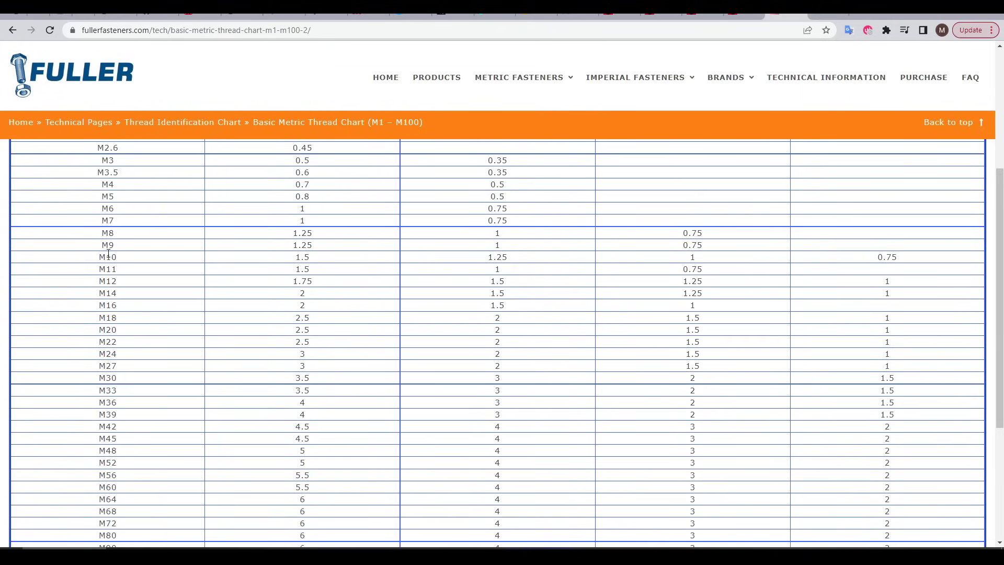
{"action": "scroll", "coordinate": [330, 181], "scroll_direction": "up", "scroll_amount": 4}
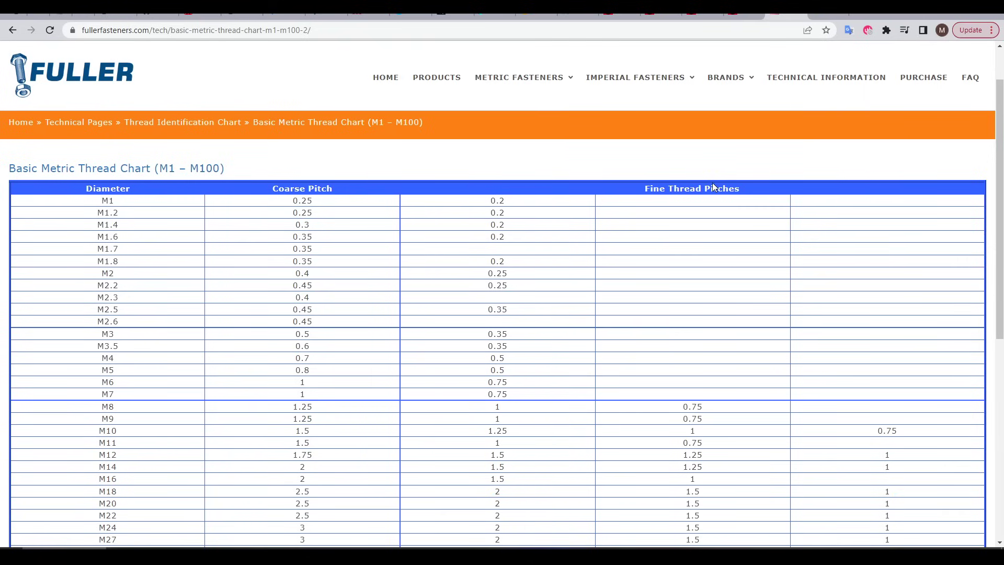
{"action": "scroll", "coordinate": [363, 249], "scroll_direction": "down", "scroll_amount": 4}
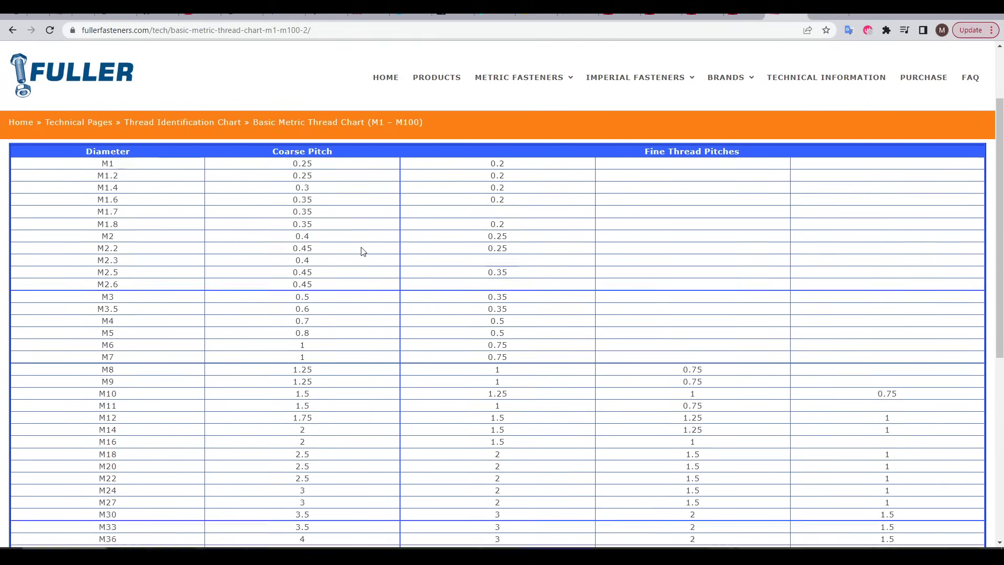
{"action": "scroll", "coordinate": [361, 251], "scroll_direction": "down", "scroll_amount": 1}
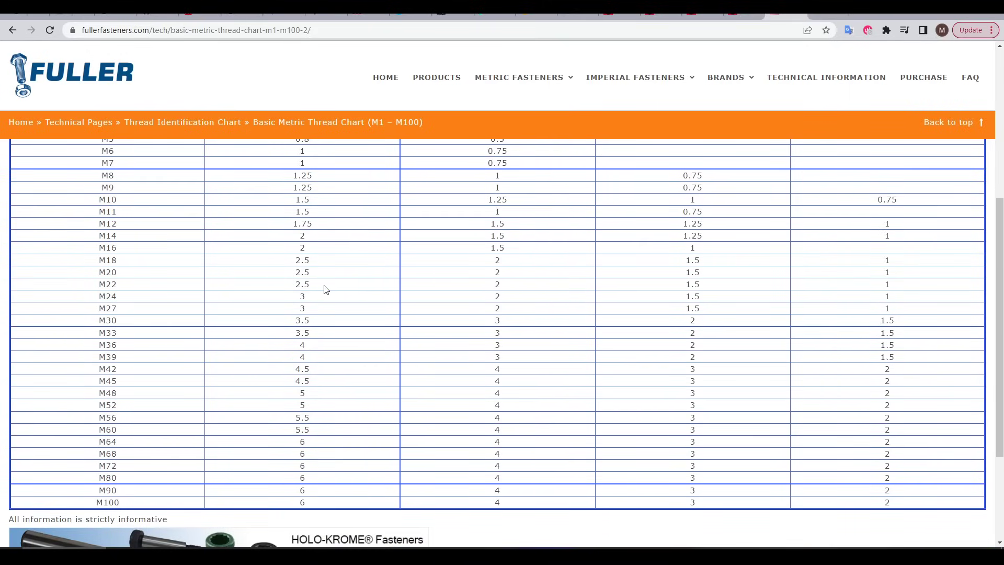
{"action": "key", "text": "ctrl+Tab"}
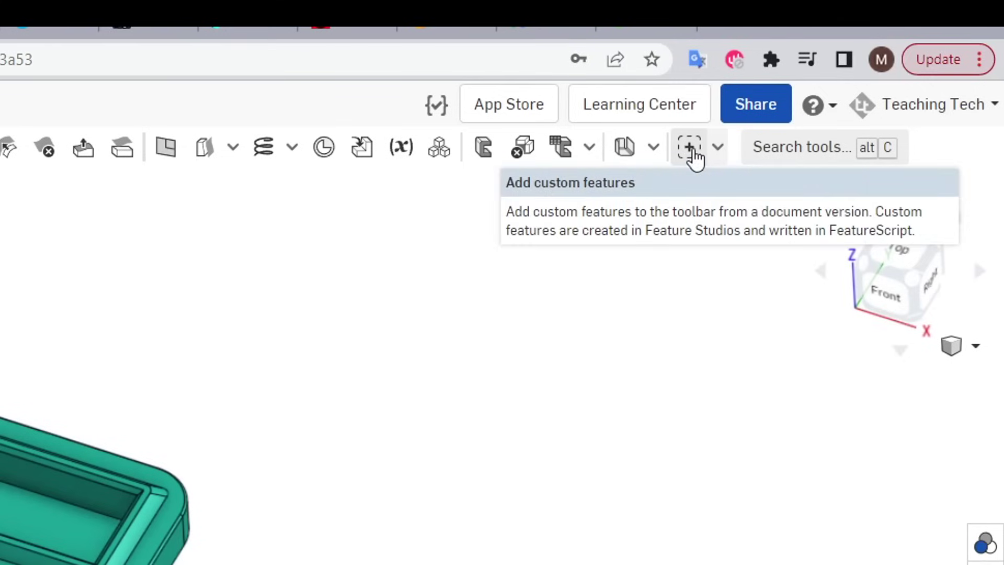
{"action": "left_click", "coordinate": [719, 149]}
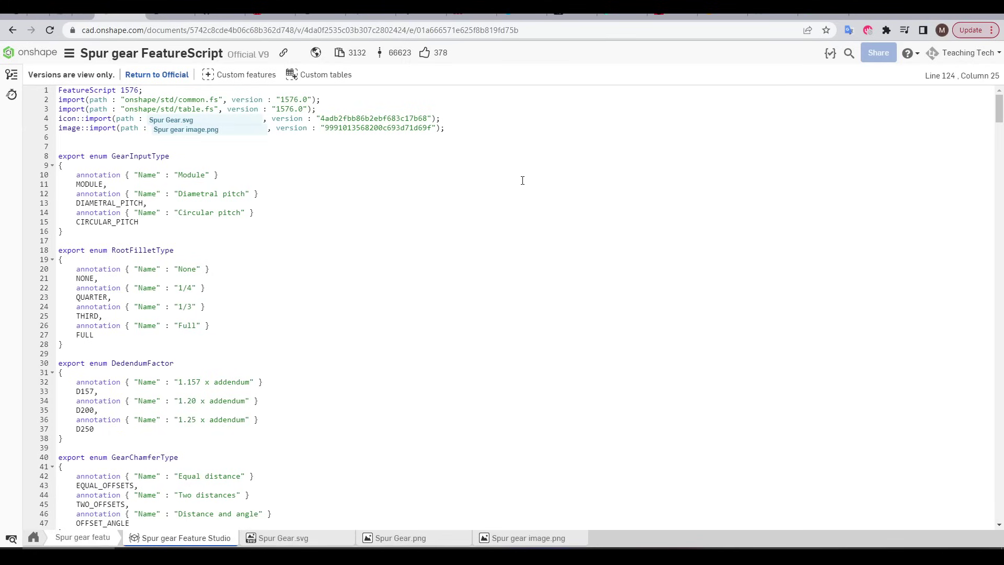
{"action": "scroll", "coordinate": [523, 180], "scroll_direction": "down", "scroll_amount": 17}
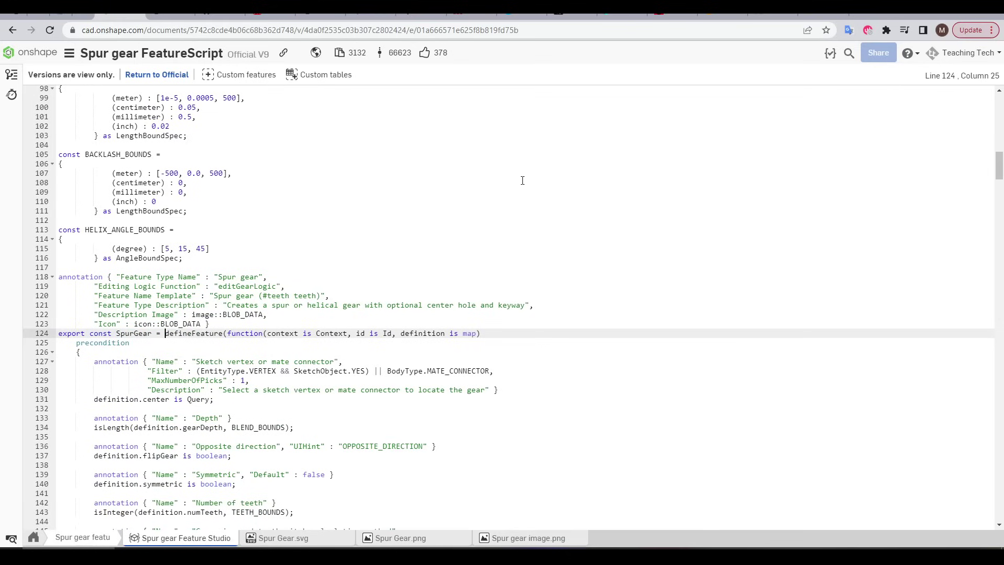
{"action": "scroll", "coordinate": [522, 180], "scroll_direction": "down", "scroll_amount": 14}
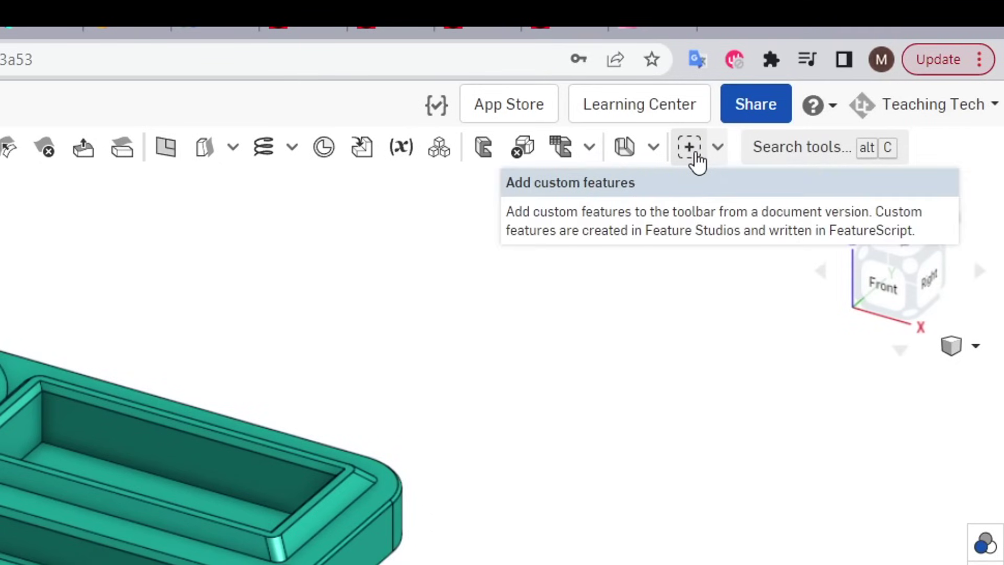
Step: Browse the FeatureScript samples collection in Add custom features
{"action": "left_click", "coordinate": [696, 153]}
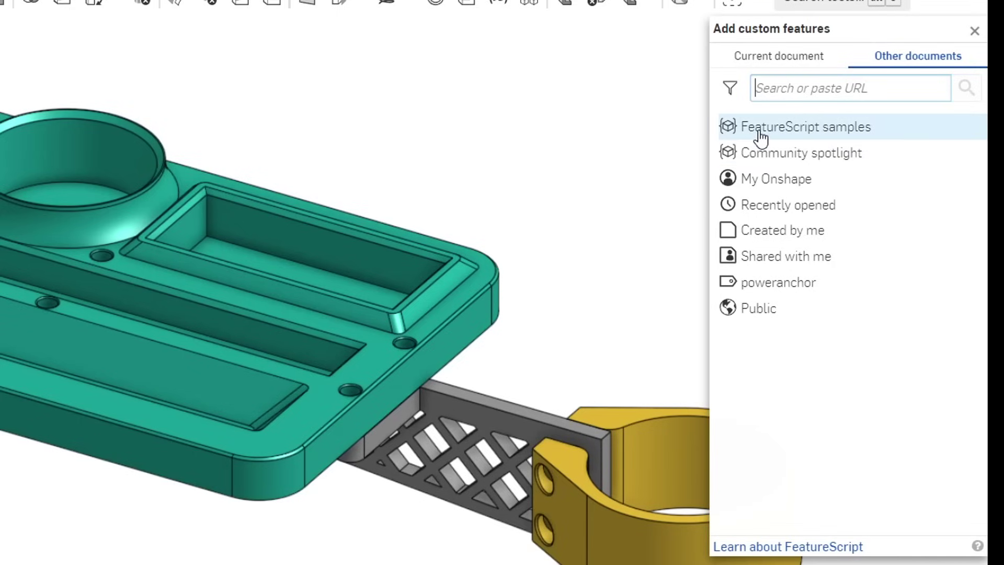
{"action": "left_click", "coordinate": [761, 137]}
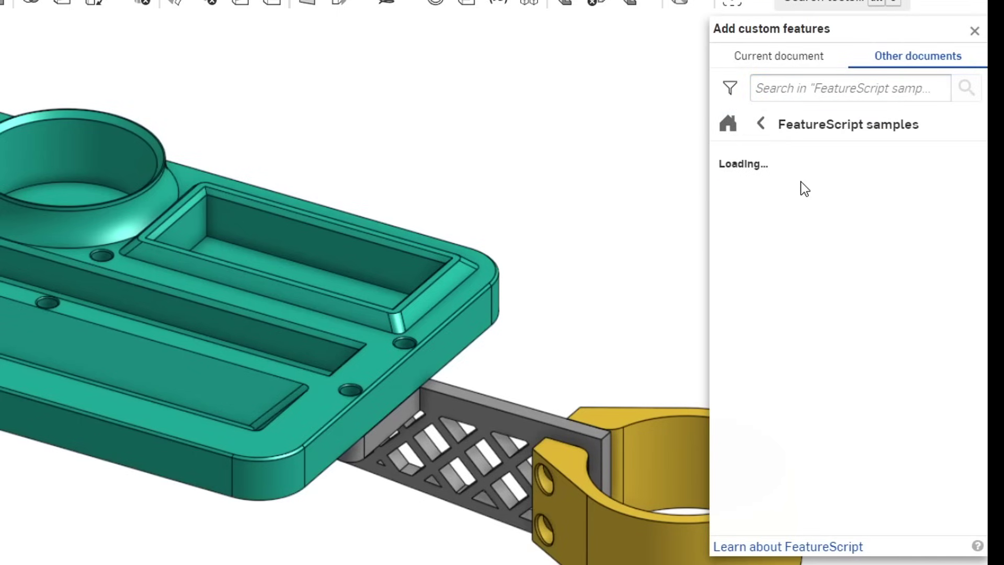
{"action": "scroll", "coordinate": [840, 226], "scroll_direction": "down", "scroll_amount": 10}
{"action": "scroll", "coordinate": [844, 228], "scroll_direction": "down", "scroll_amount": 4}
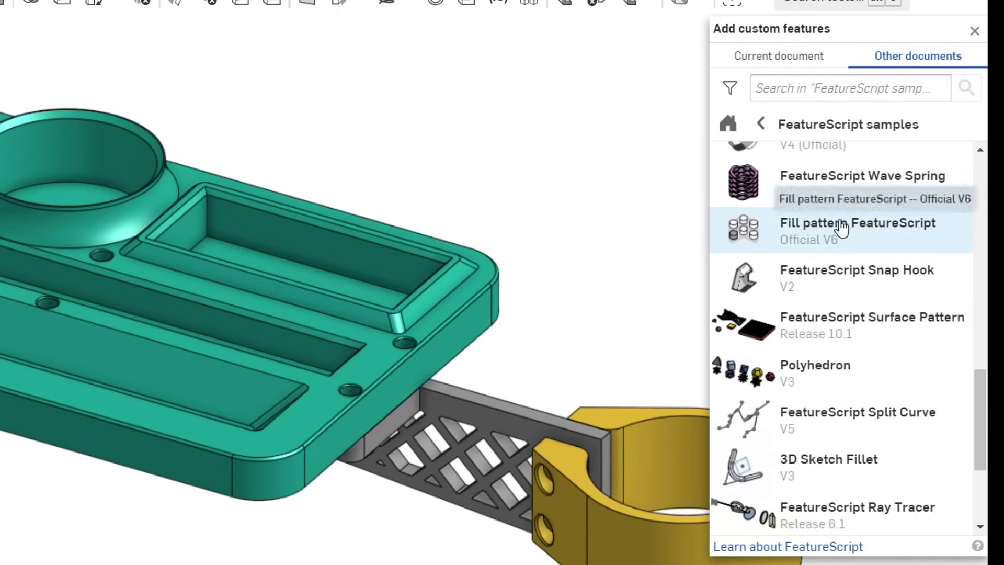
Step: Go back and browse the Community spotlight collection
{"action": "left_click", "coordinate": [761, 123]}
{"action": "left_click", "coordinate": [802, 155]}
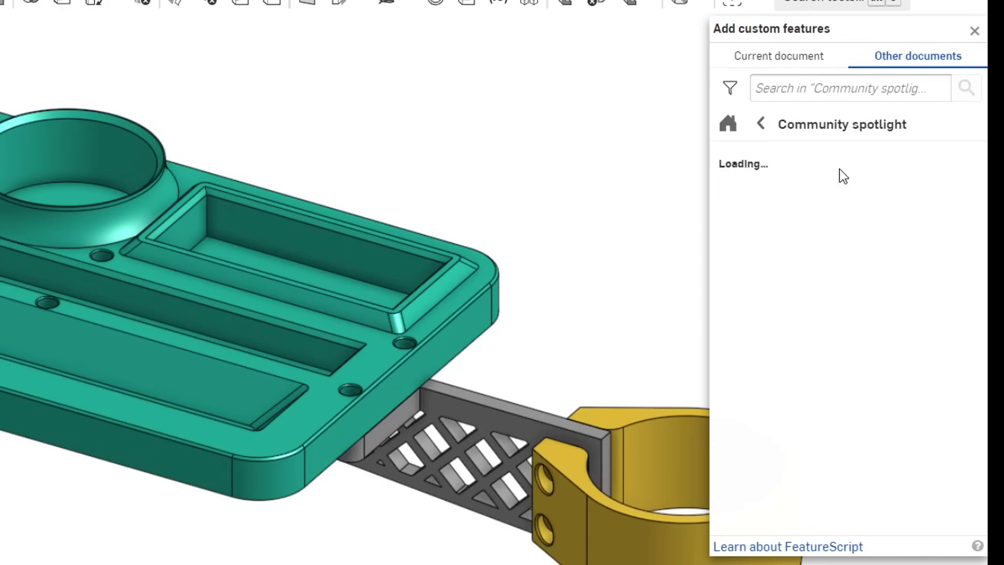
{"action": "scroll", "coordinate": [840, 209], "scroll_direction": "down", "scroll_amount": 3}
{"action": "scroll", "coordinate": [839, 219], "scroll_direction": "down", "scroll_amount": 5}
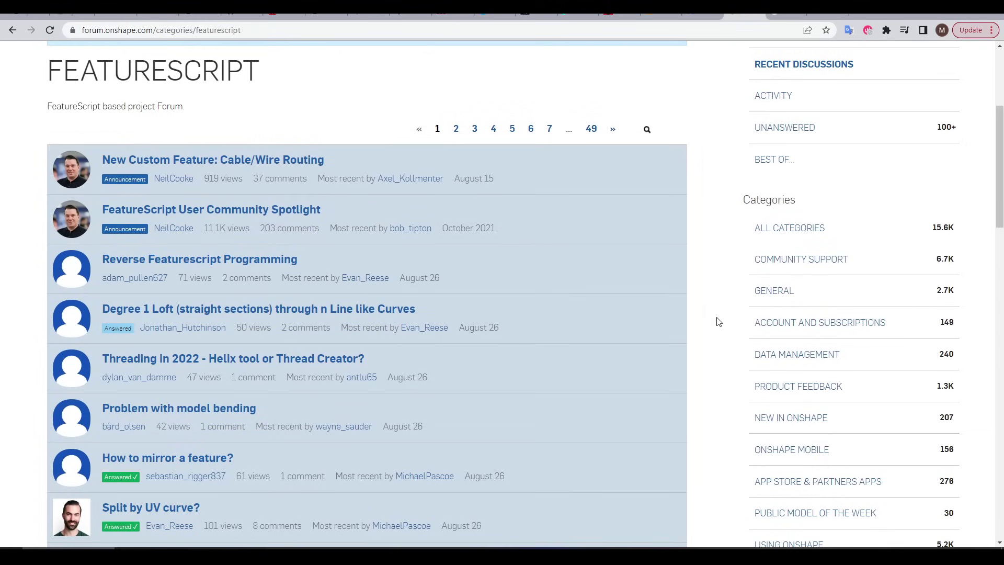
Step: Search Google for 'onshape featurescript thread'
{"action": "scroll", "coordinate": [718, 322], "scroll_direction": "down", "scroll_amount": 6}
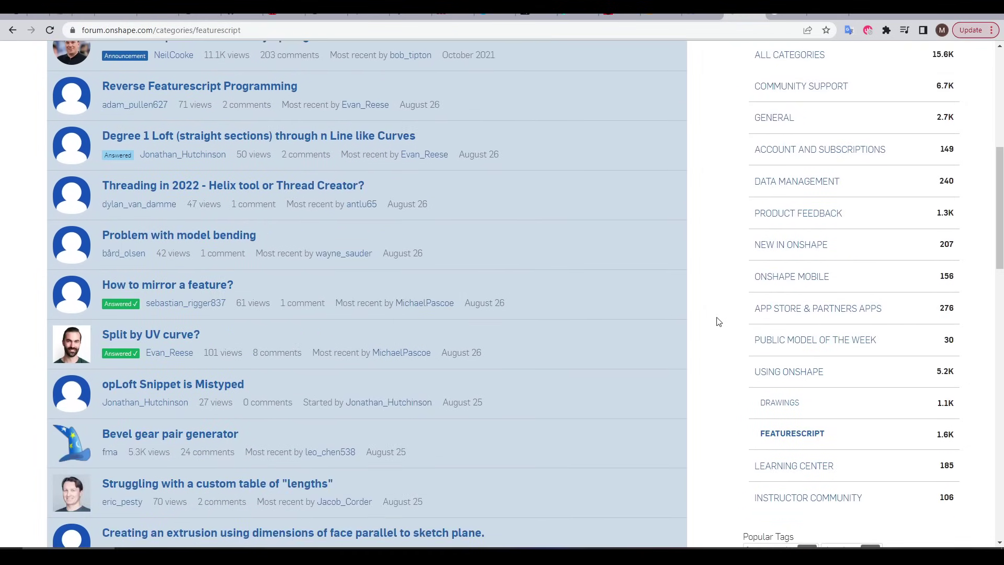
{"action": "scroll", "coordinate": [718, 322], "scroll_direction": "down", "scroll_amount": 4}
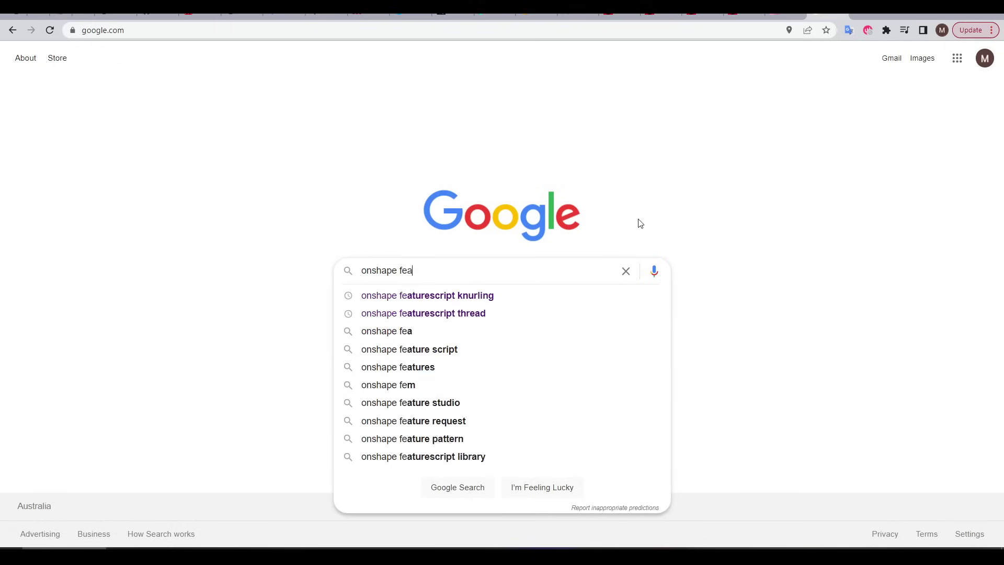
{"action": "type", "text": "turescri"}
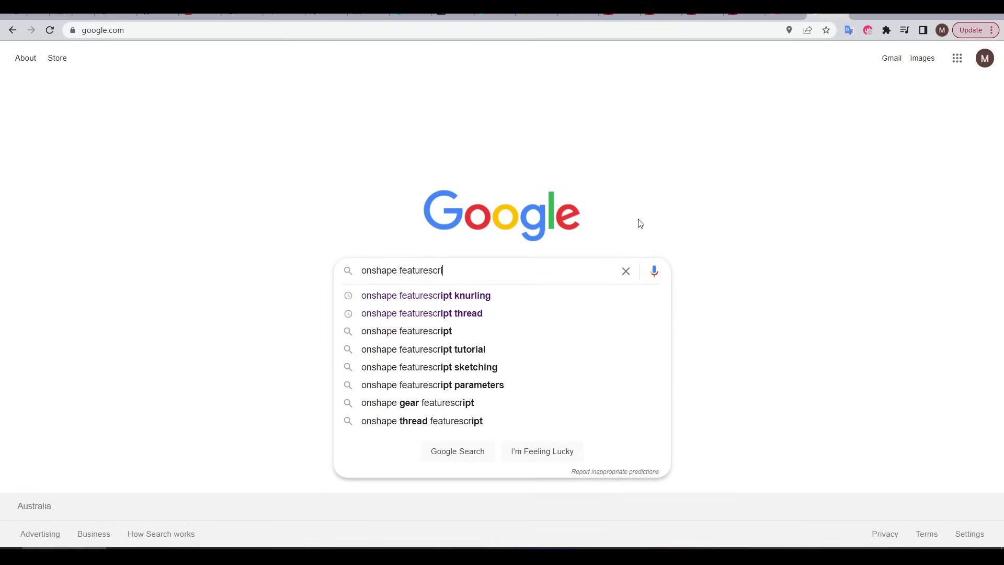
{"action": "type", "text": "pt thread"}
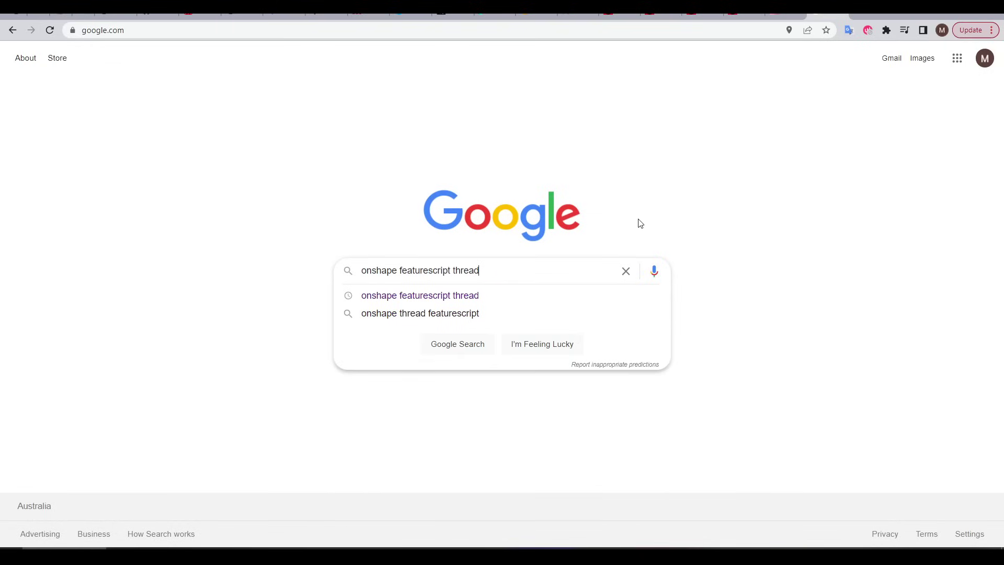
{"action": "key", "text": "Return"}
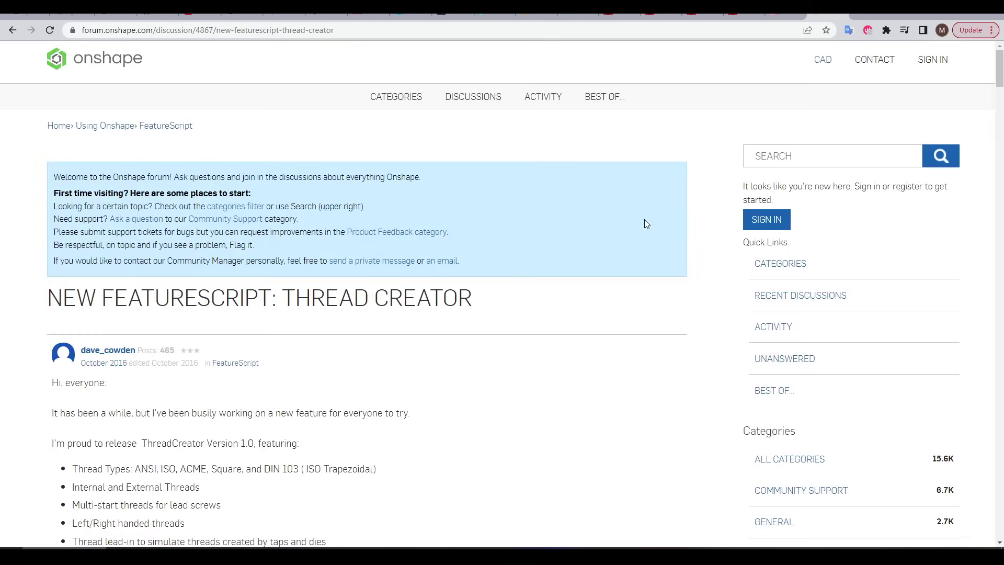
Step: Select the Thread Creator document link in the forum post and copy it
{"action": "scroll", "coordinate": [588, 271], "scroll_direction": "down", "scroll_amount": 12}
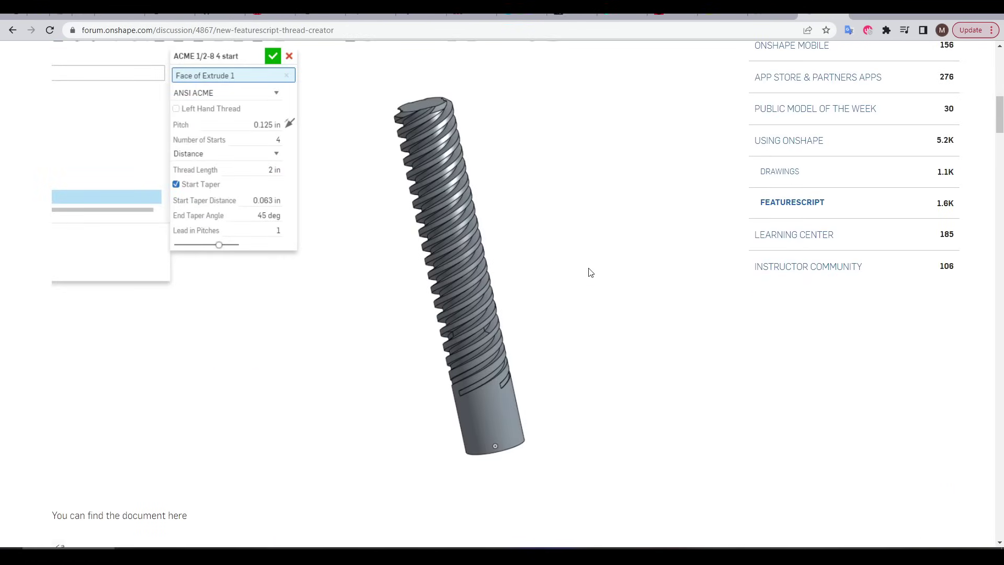
{"action": "scroll", "coordinate": [590, 272], "scroll_direction": "down", "scroll_amount": 5}
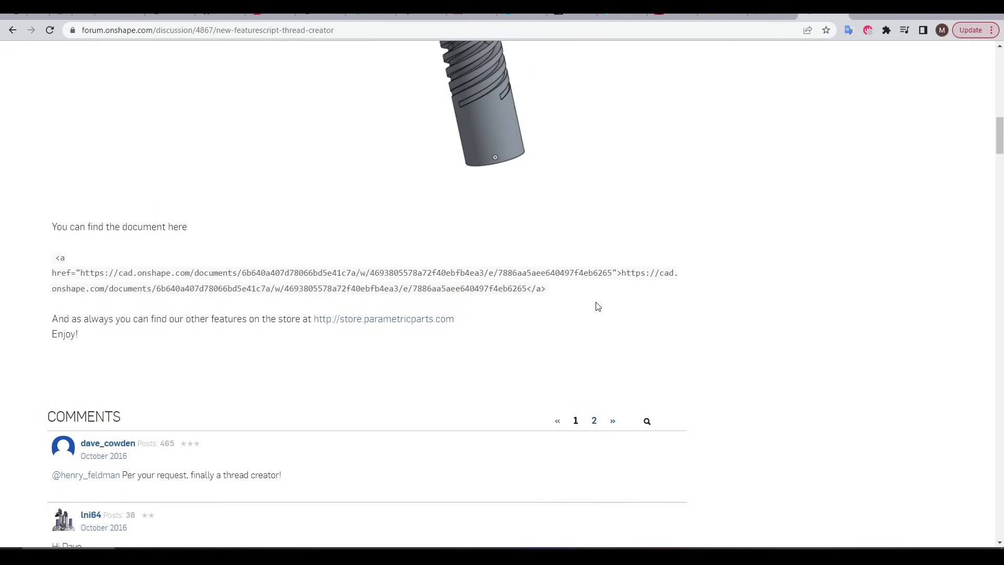
{"action": "left_click_drag", "start_coordinate": [622, 272], "coordinate": [594, 294]}
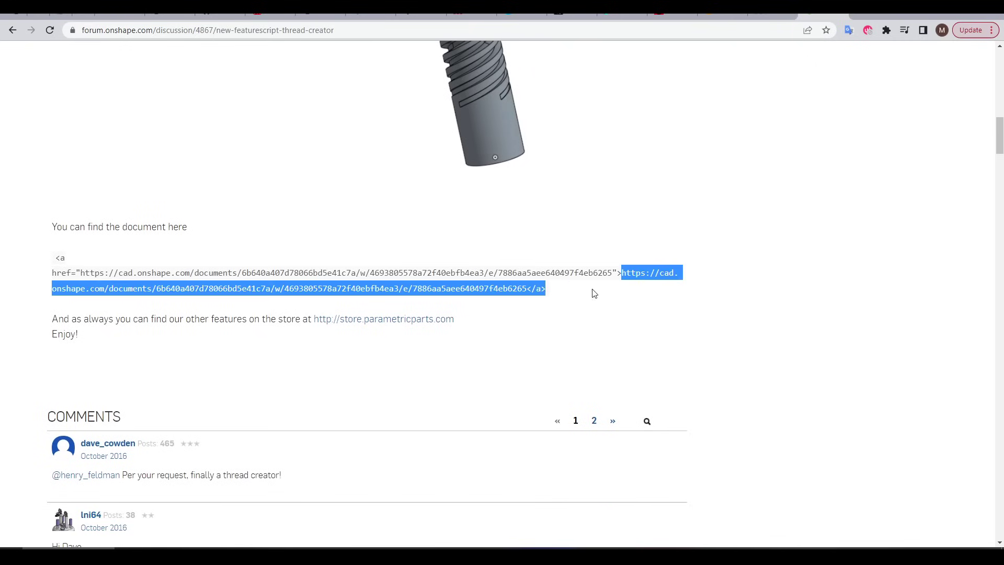
{"action": "right_click", "coordinate": [529, 287]}
Step: Paste the Thread Creator link into Add custom features and open the PP_ThreadCreator Beta document
{"action": "left_click", "coordinate": [560, 292]}
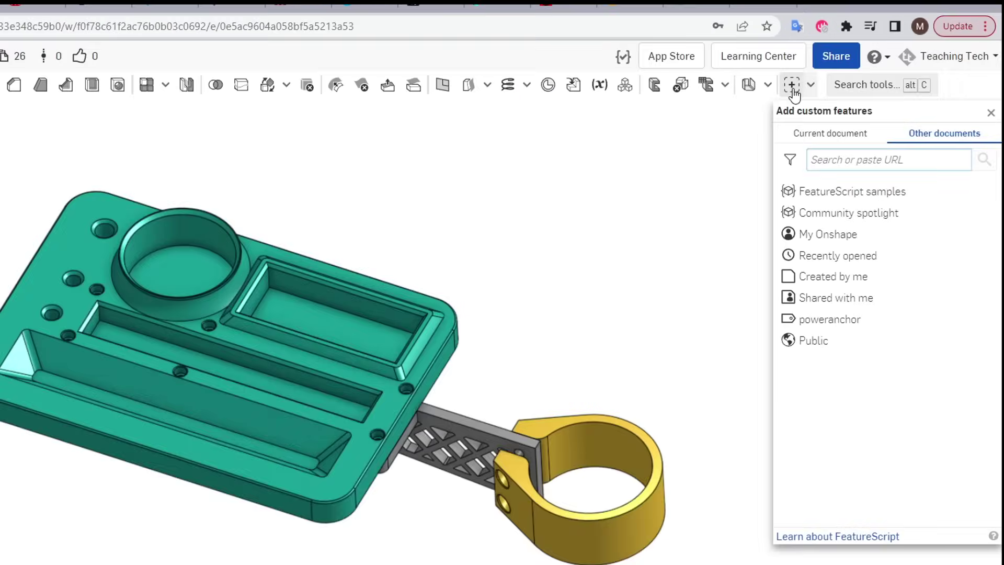
{"action": "left_click", "coordinate": [842, 161]}
{"action": "key", "text": "ctrl+v"}
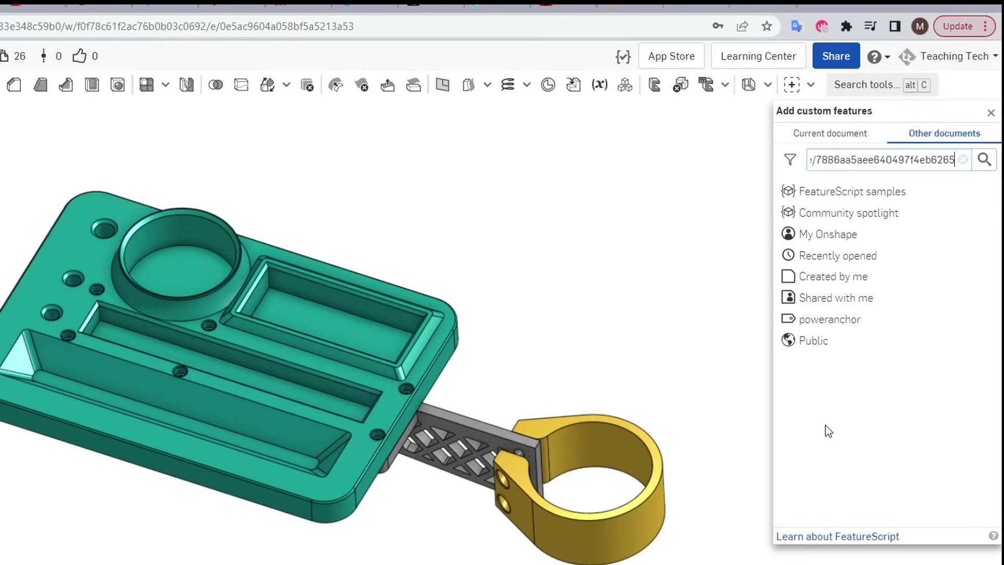
{"action": "key", "text": "Return"}
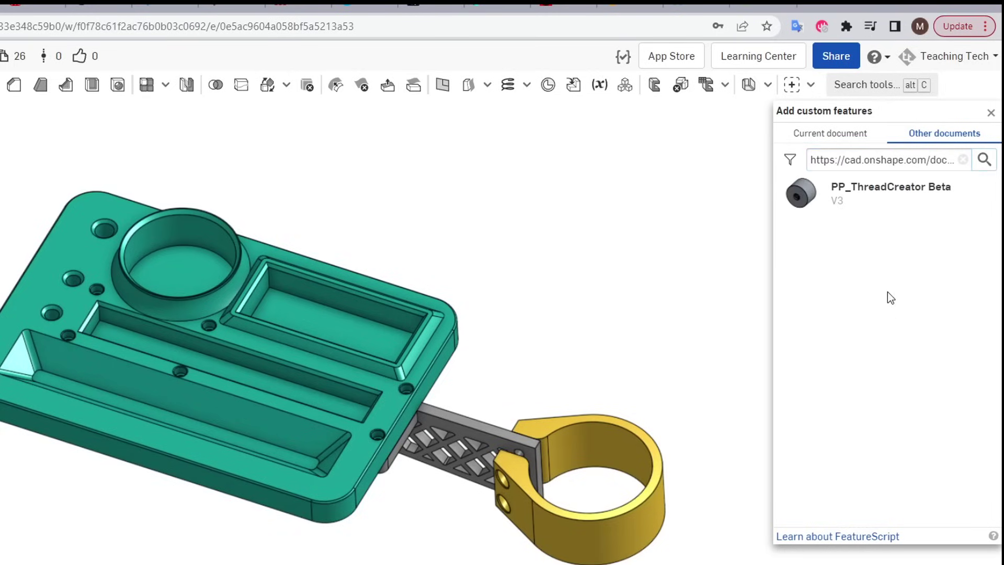
{"action": "left_click", "coordinate": [860, 194]}
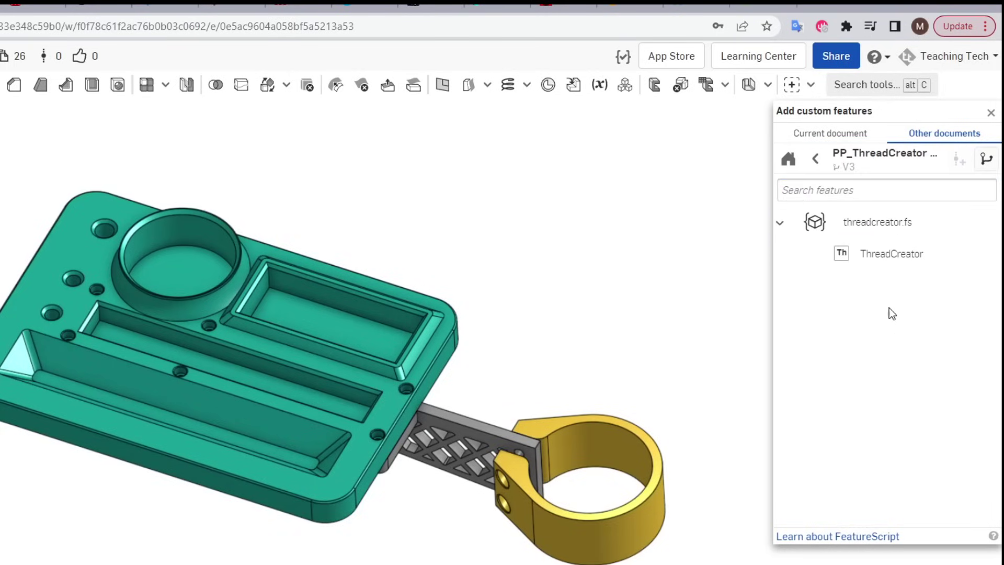
Step: Add the ThreadCreator feature and check it appears in the custom features list
{"action": "left_click", "coordinate": [885, 256]}
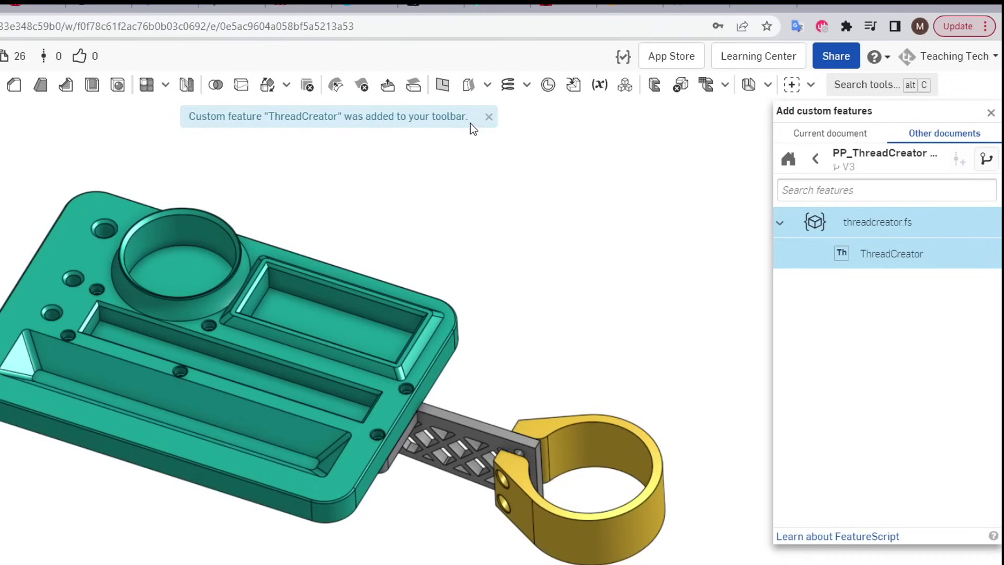
{"action": "left_click", "coordinate": [488, 118]}
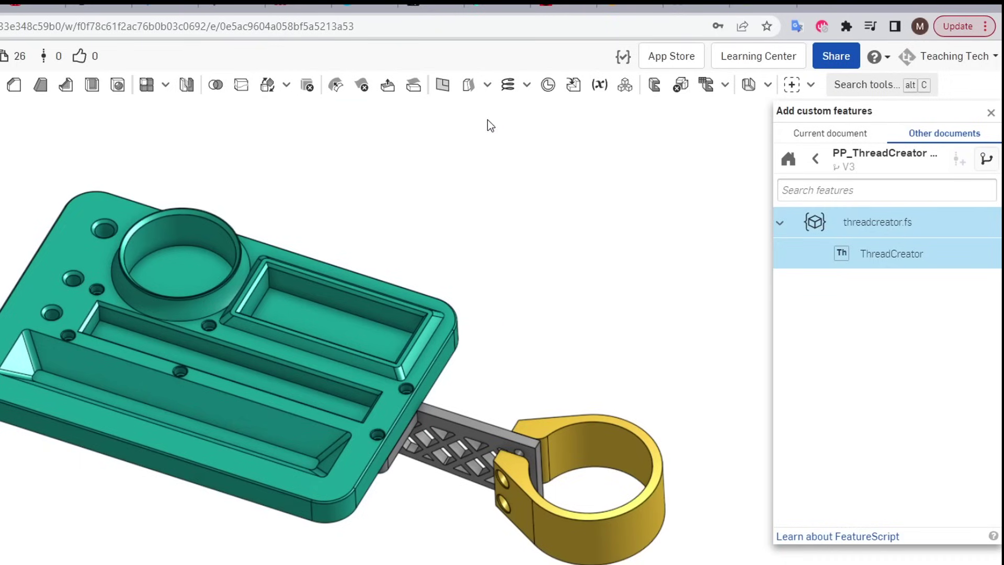
{"action": "left_click", "coordinate": [991, 112]}
{"action": "left_click", "coordinate": [810, 84]}
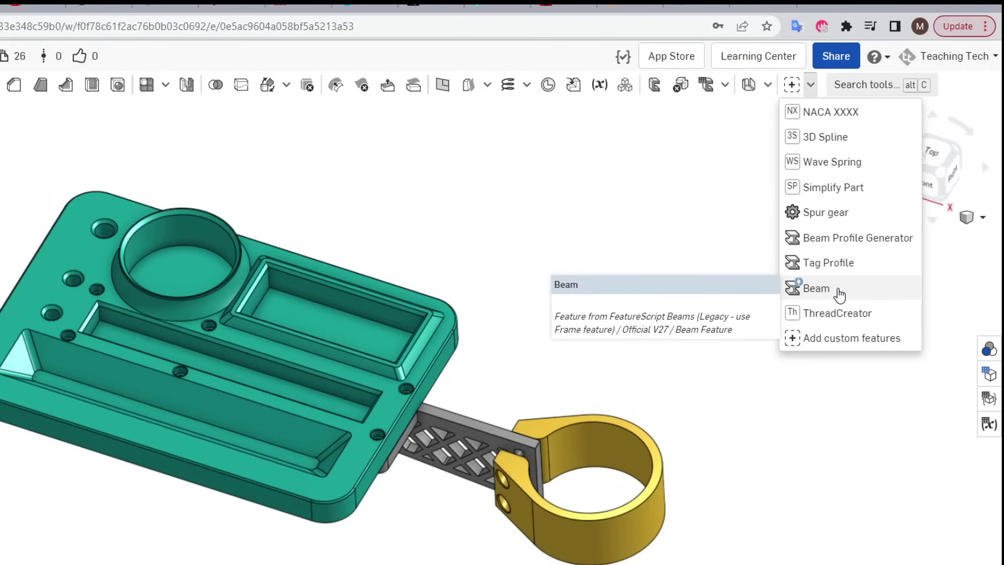
Step: Update the Beam feature with Update all in the Reference manager, then review the custom features list
{"action": "right_click", "coordinate": [830, 288]}
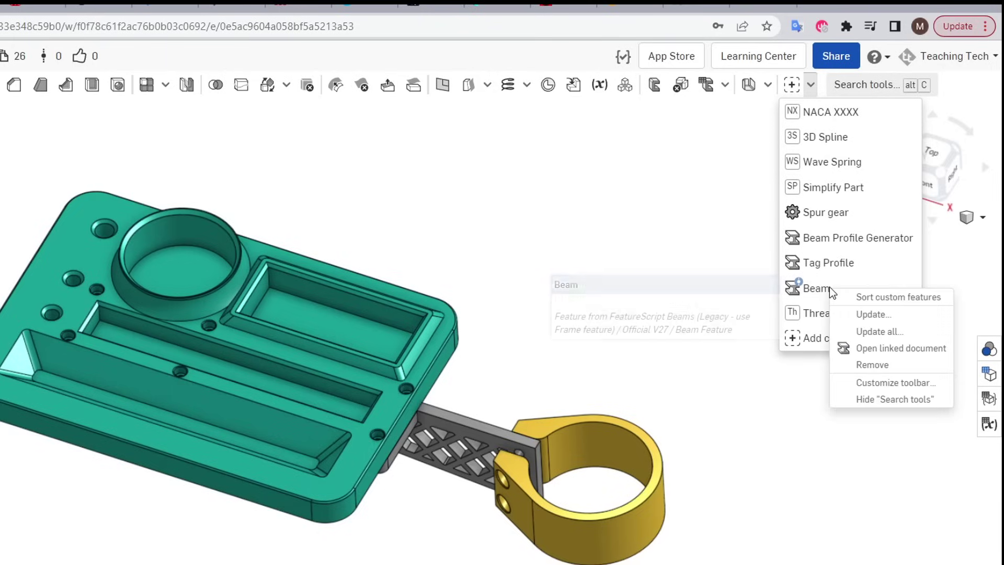
{"action": "left_click", "coordinate": [862, 314]}
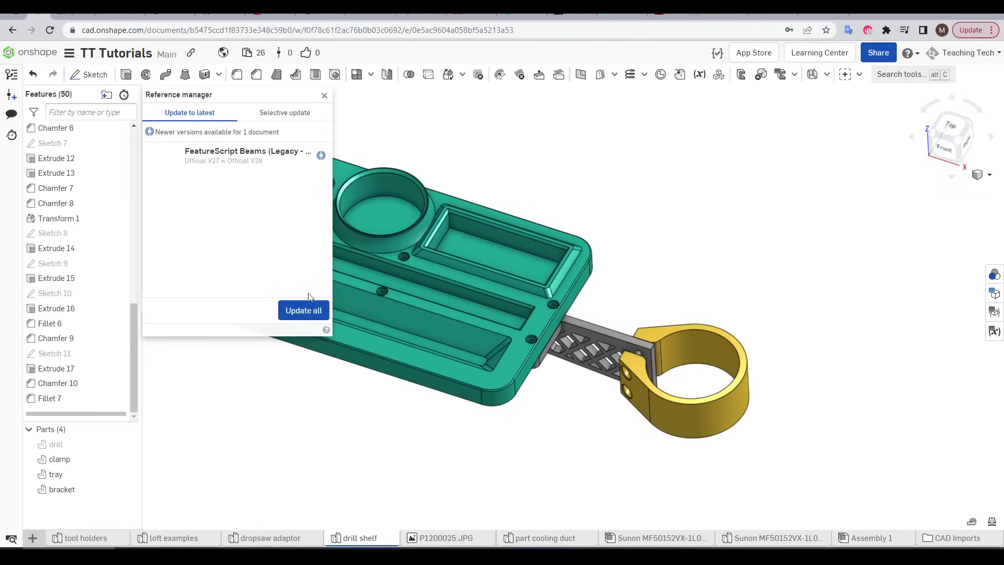
{"action": "left_click", "coordinate": [77, 397]}
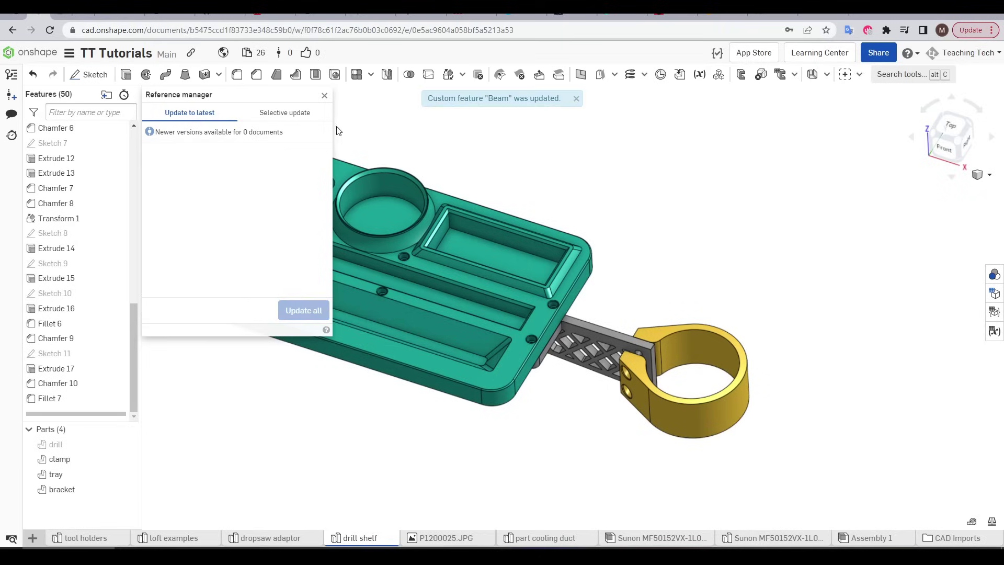
{"action": "left_click", "coordinate": [325, 95]}
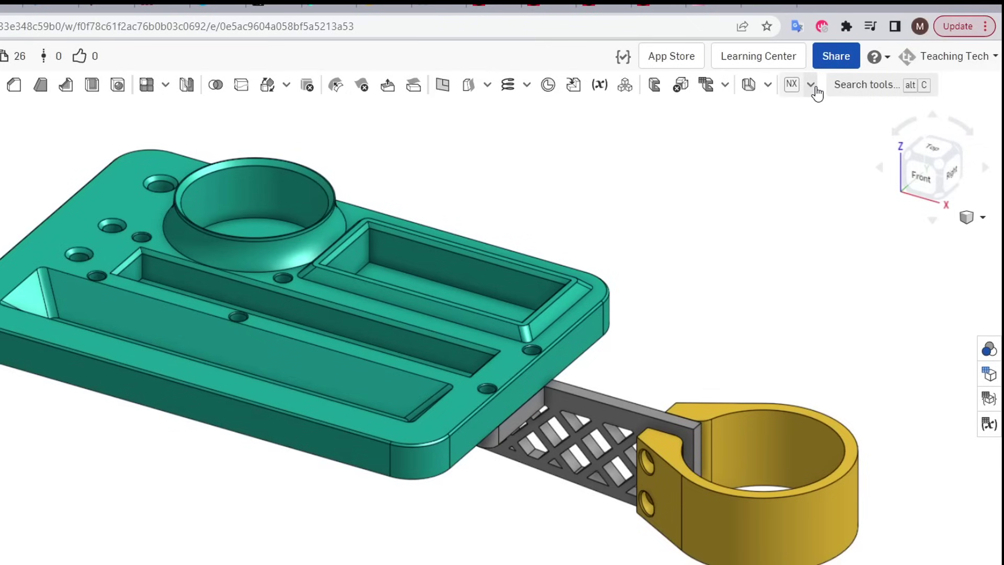
{"action": "left_click", "coordinate": [810, 85]}
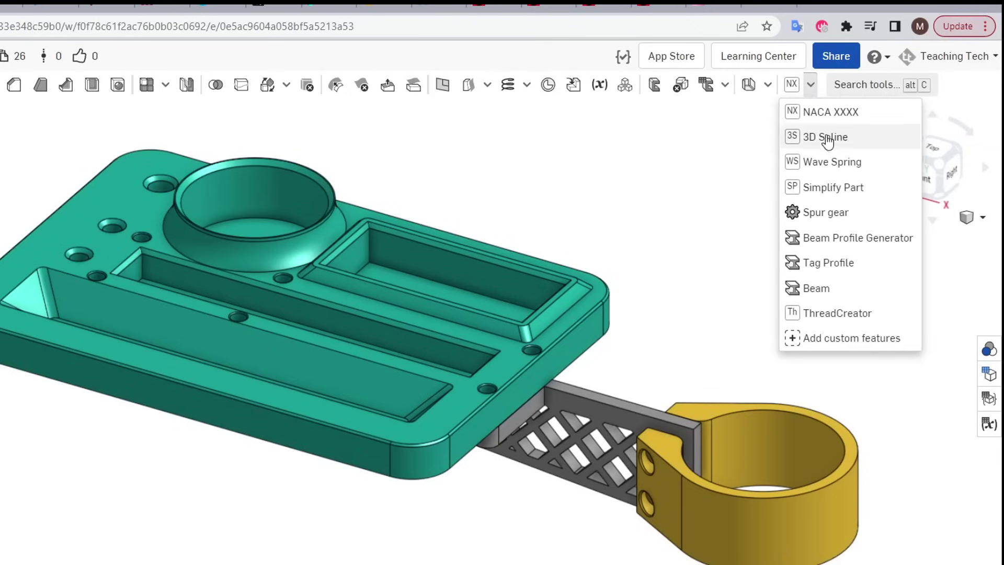
{"action": "right_click", "coordinate": [834, 189]}
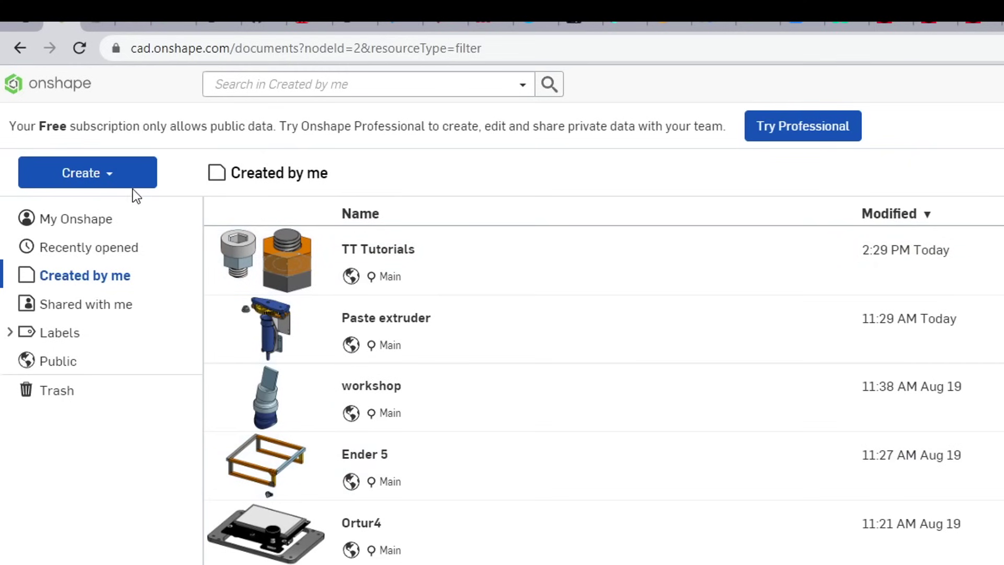
Step: Open the TT Tutorials document
{"action": "left_click", "coordinate": [112, 175]}
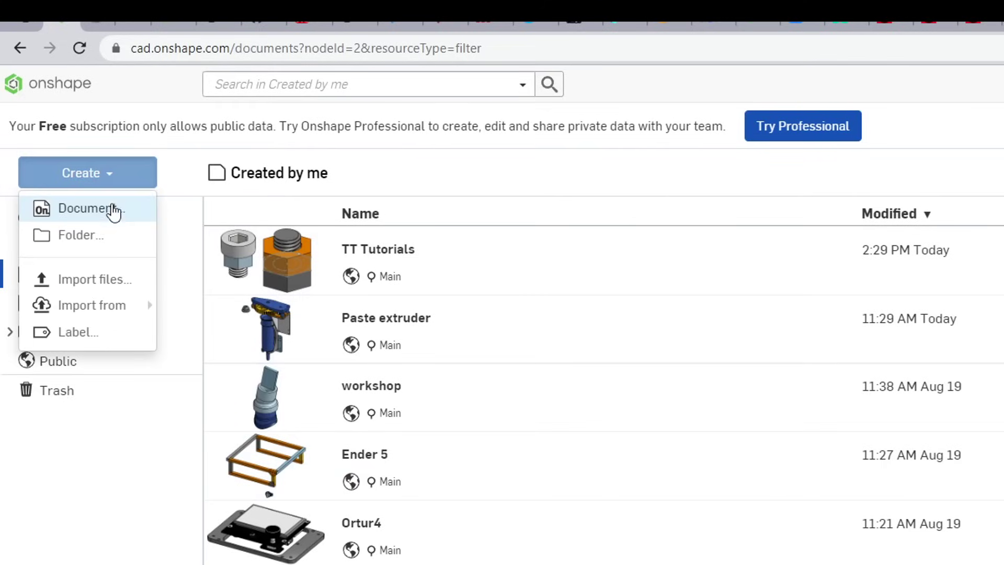
{"action": "left_click", "coordinate": [557, 182]}
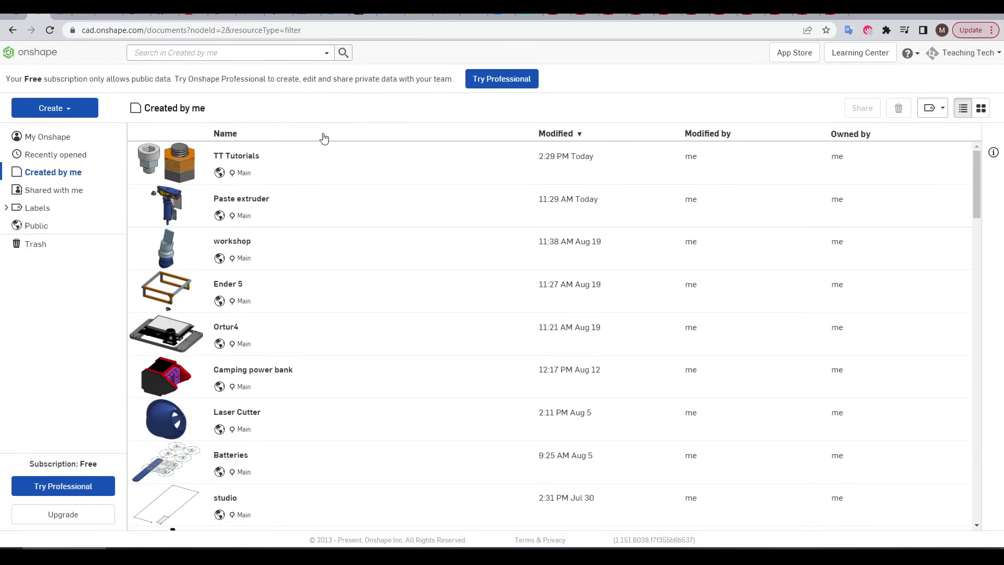
{"action": "left_click", "coordinate": [251, 159]}
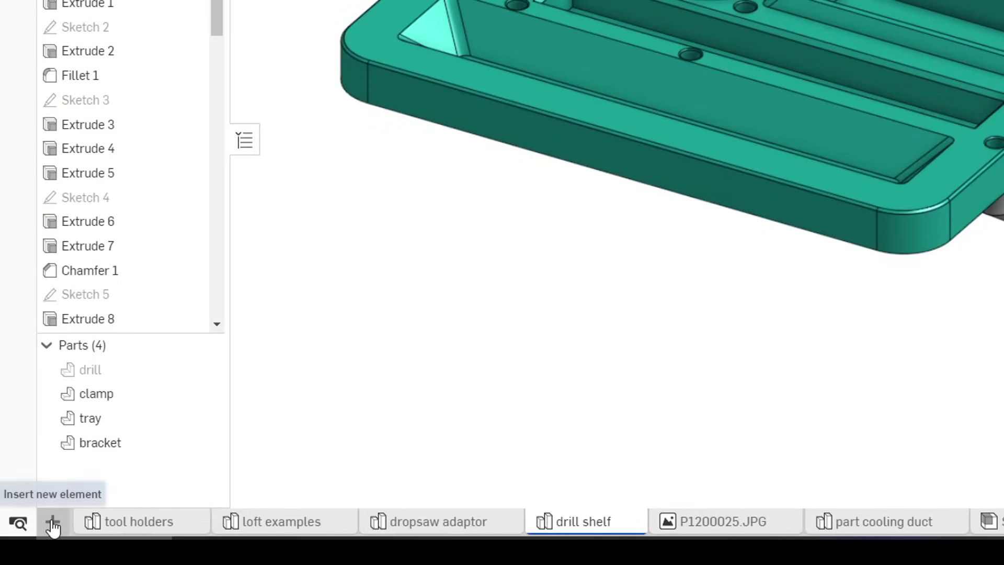
Step: Add a new Part Studio and rename it 'threads and gears test'
{"action": "left_click", "coordinate": [52, 521]}
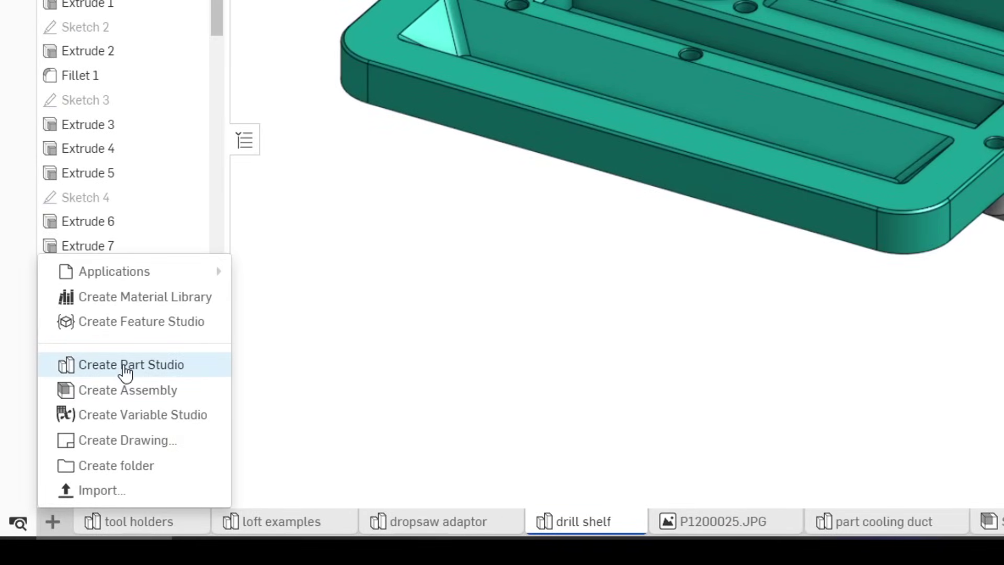
{"action": "left_click", "coordinate": [124, 366]}
{"action": "right_click", "coordinate": [710, 522]}
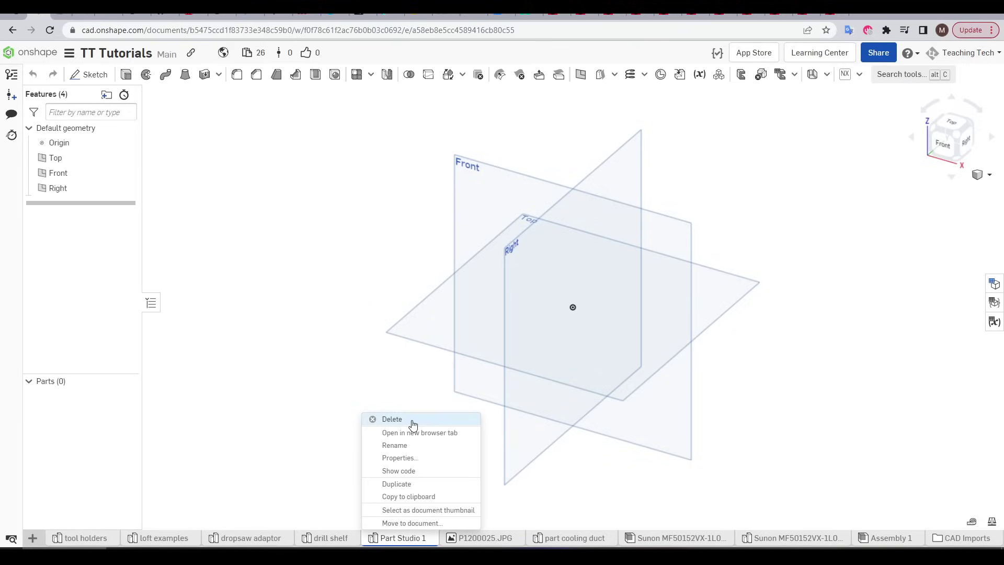
{"action": "left_click", "coordinate": [405, 445]}
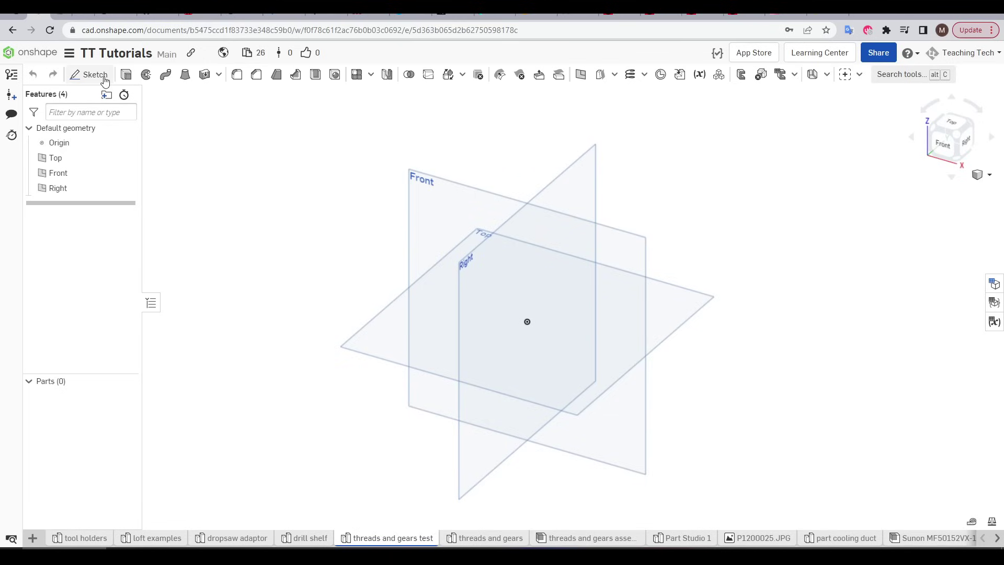
Step: Sketch two hexagons with inner circles on the Top plane and dimension the left circle Ø6
{"action": "left_click", "coordinate": [89, 74]}
{"action": "left_click", "coordinate": [378, 322]}
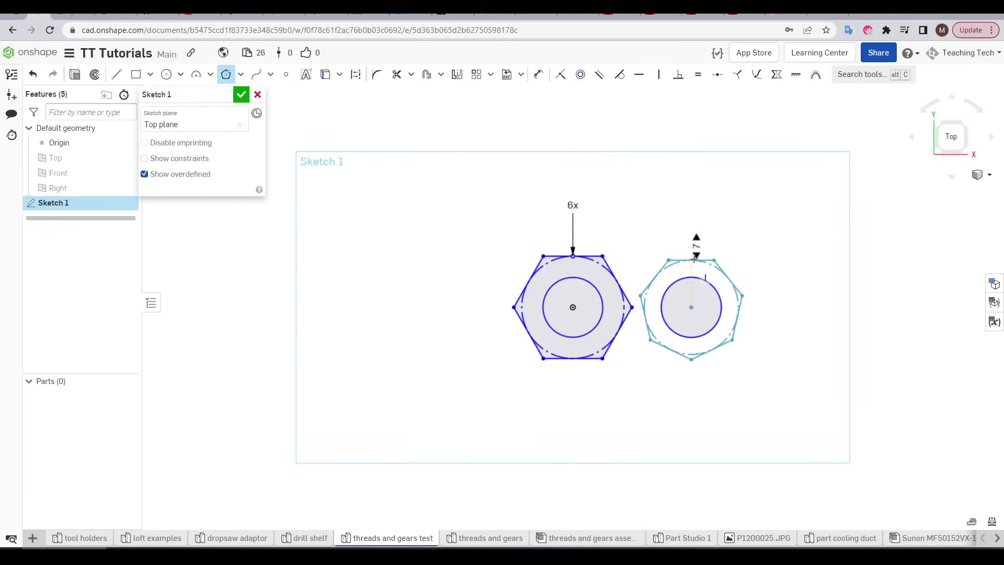
{"action": "left_click", "coordinate": [691, 260]}
{"action": "key", "text": "u"}
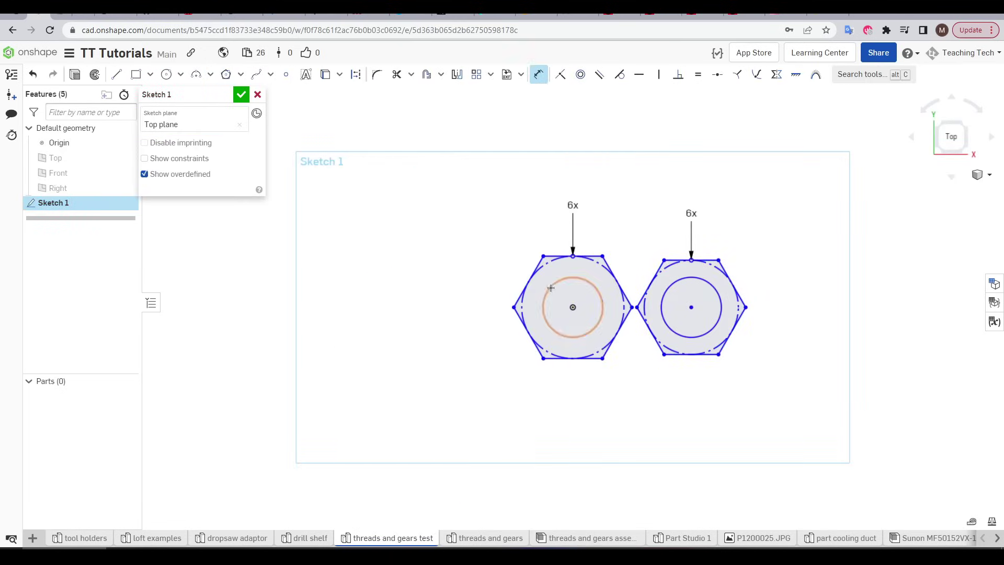
{"action": "left_click", "coordinate": [551, 287]}
{"action": "left_click", "coordinate": [460, 250]}
{"action": "type", "text": "6"}
{"action": "key", "text": "Return"}
Step: Space the circle centres 20 mm apart and make both circles equal
{"action": "left_click", "coordinate": [425, 314]}
{"action": "left_click", "coordinate": [525, 314]}
{"action": "left_click", "coordinate": [473, 423]}
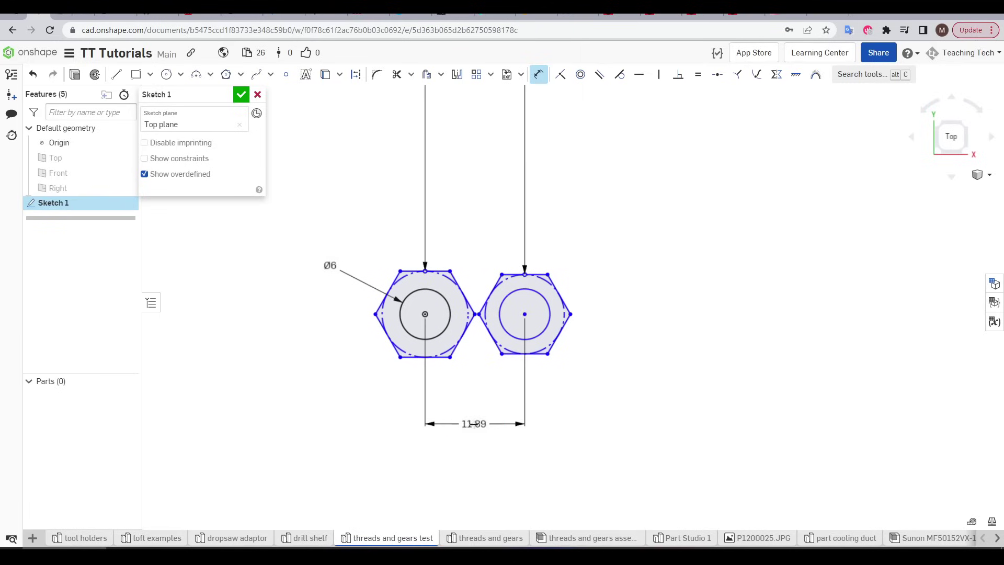
{"action": "type", "text": "20"}
{"action": "key", "text": "Return"}
{"action": "key", "text": "e"}
{"action": "scroll", "coordinate": [501, 192], "scroll_direction": "down", "scroll_amount": 5}
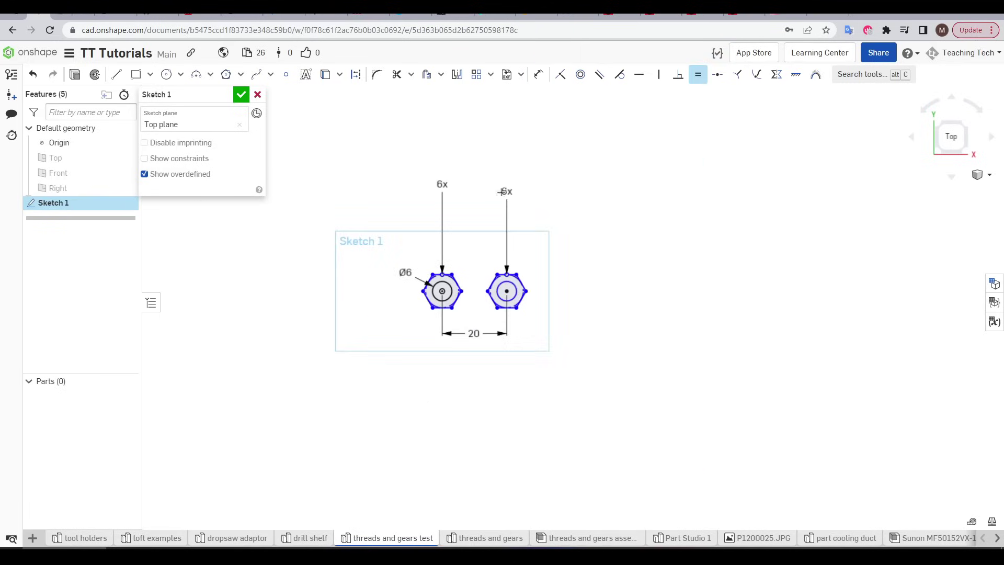
{"action": "left_click", "coordinate": [503, 192]}
{"action": "left_click", "coordinate": [435, 250]}
{"action": "key", "text": "f"}
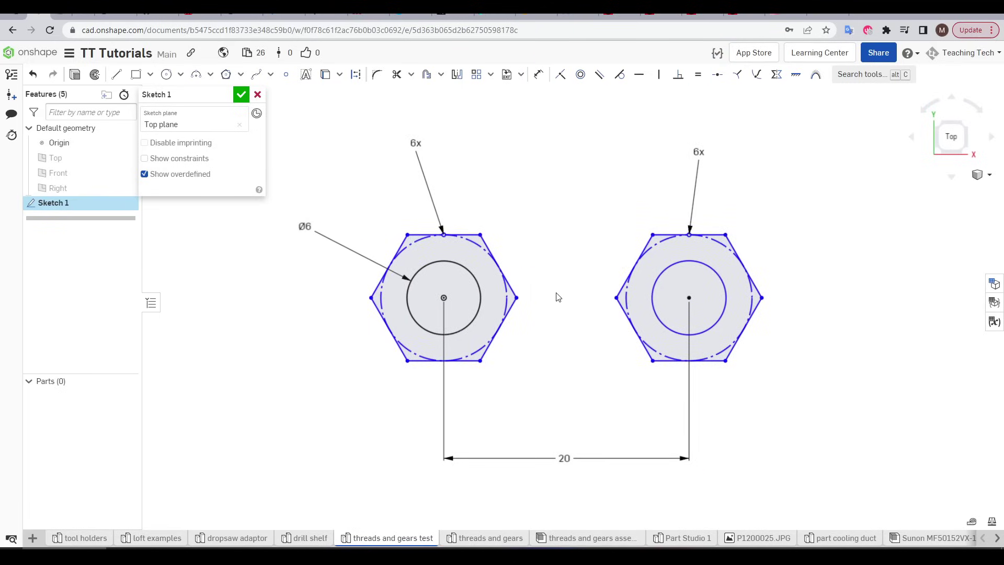
Step: Dimension the right hexagon 10 mm across flats and finish the sketch
{"action": "key", "text": "d"}
{"action": "left_click", "coordinate": [665, 234]}
{"action": "left_click", "coordinate": [680, 360]}
{"action": "left_click", "coordinate": [862, 294]}
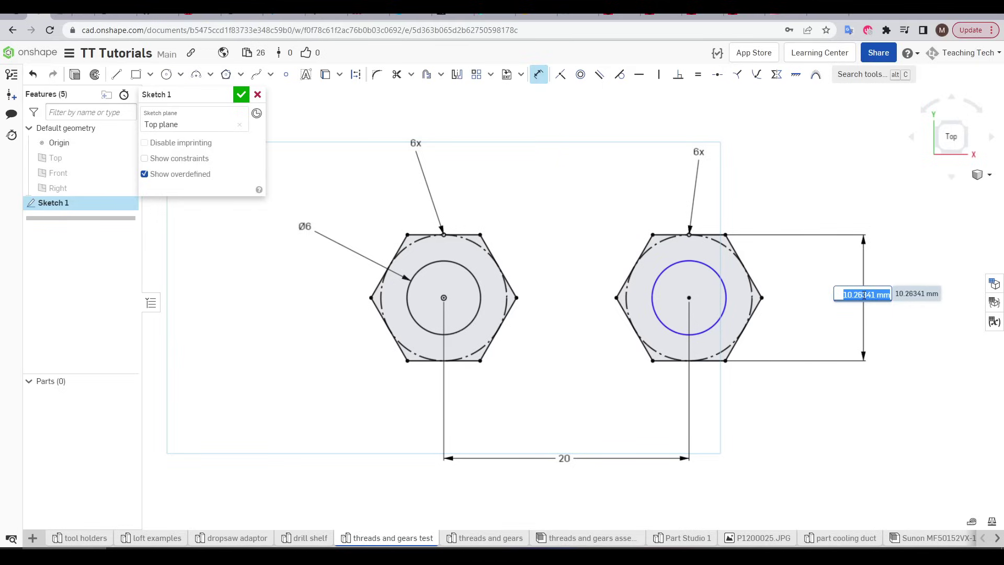
{"action": "type", "text": "10"}
{"action": "key", "text": "Return"}
{"action": "key", "text": "Escape"}
{"action": "key", "text": "Escape"}
{"action": "key", "text": "f"}
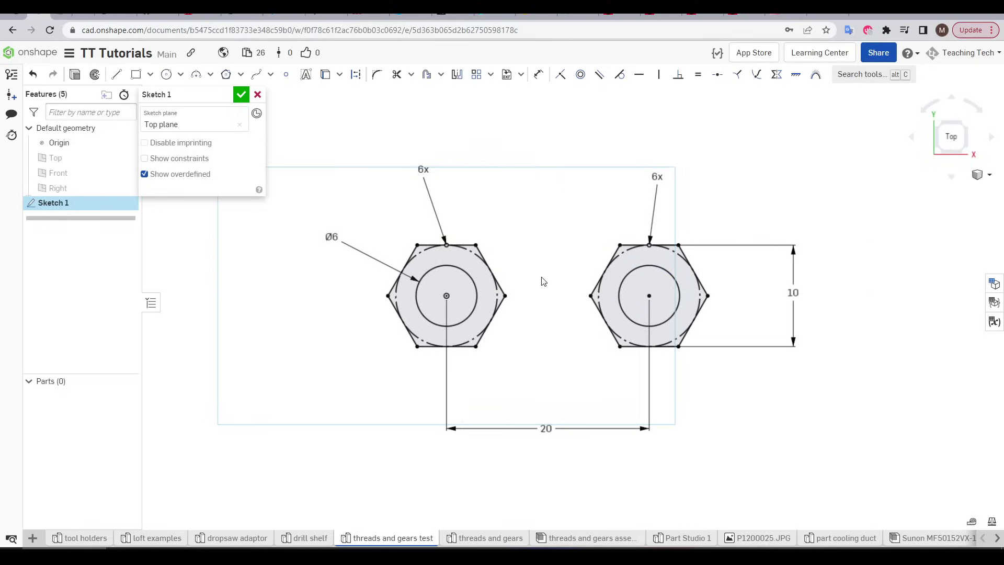
{"action": "left_click", "coordinate": [240, 94]}
Step: Extrude the left hexagon 6 mm, flipped, as the bolt head
{"action": "key", "text": "shift+e"}
{"action": "left_click", "coordinate": [447, 289]}
{"action": "left_click", "coordinate": [421, 293]}
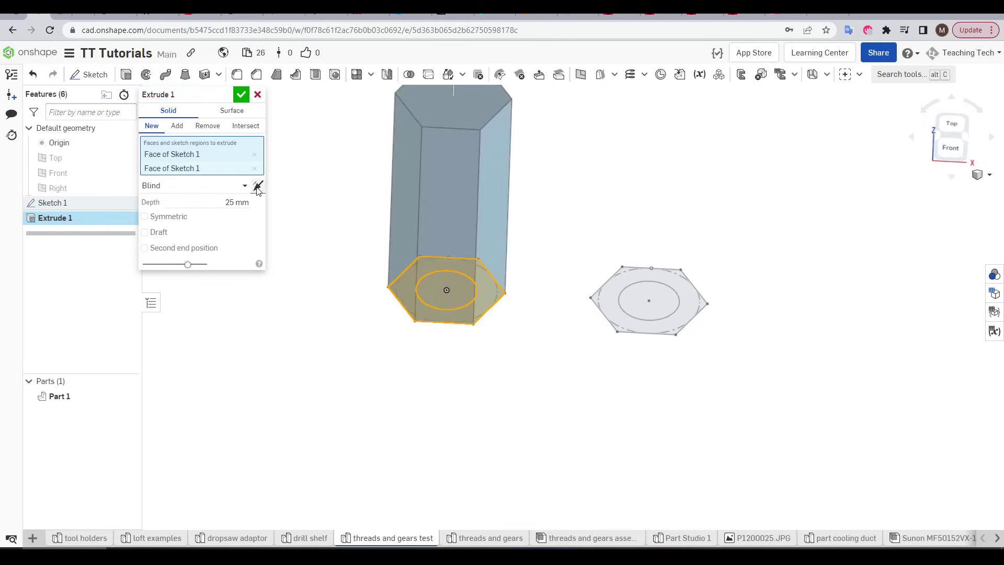
{"action": "left_click", "coordinate": [257, 187]}
{"action": "left_click", "coordinate": [236, 202]}
{"action": "type", "text": "6"}
{"action": "key", "text": "Return"}
Step: Extrude the Ø6 circle 20 mm as the bolt shaft
{"action": "key", "text": "shift+e"}
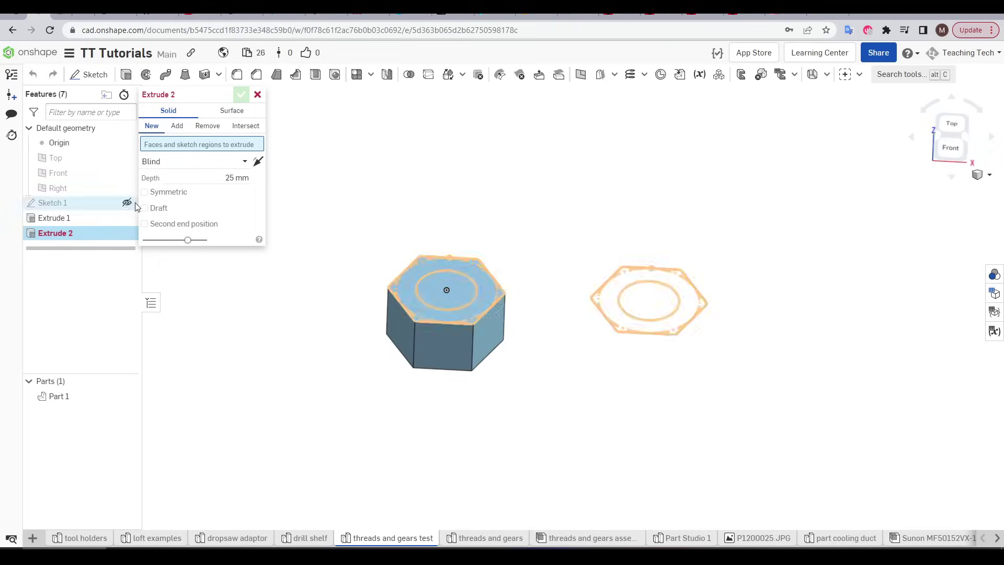
{"action": "left_click", "coordinate": [460, 293]}
{"action": "left_click", "coordinate": [243, 179]}
{"action": "type", "text": "20"}
{"action": "key", "text": "Return"}
{"action": "key", "text": "shift+e"}
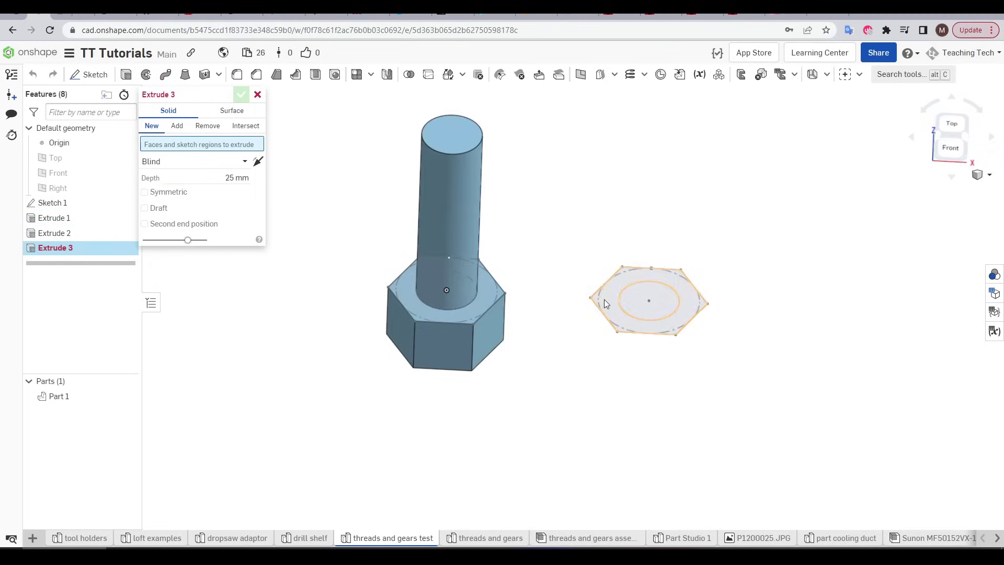
Step: Extrude the right hexagon ring 6 mm as the nut, then check the shaft and hole diameters
{"action": "left_click", "coordinate": [605, 303]}
{"action": "type", "text": "6"}
{"action": "key", "text": "Return"}
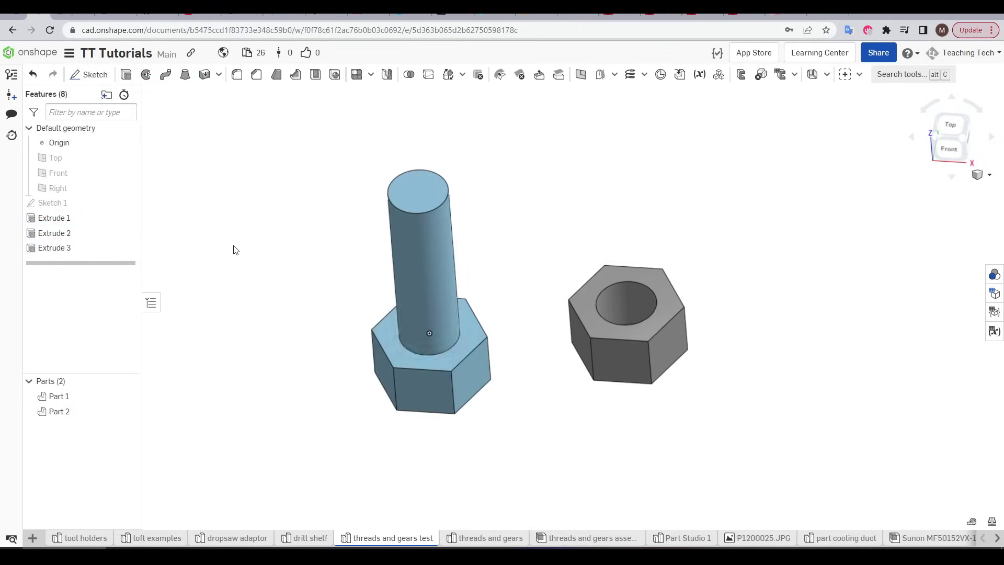
{"action": "left_click", "coordinate": [403, 242]}
{"action": "left_click", "coordinate": [576, 256]}
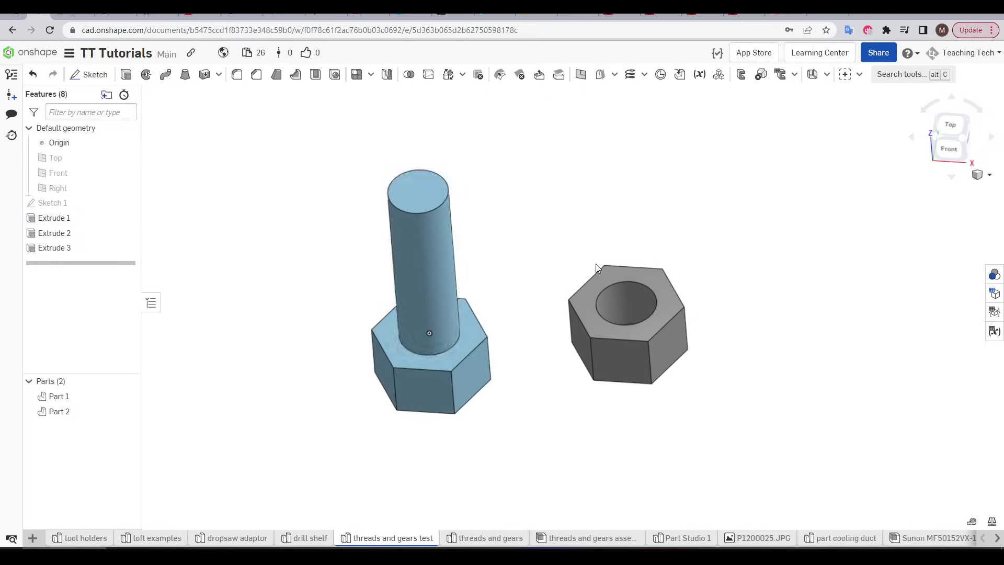
{"action": "left_click", "coordinate": [617, 294]}
{"action": "left_click", "coordinate": [529, 241]}
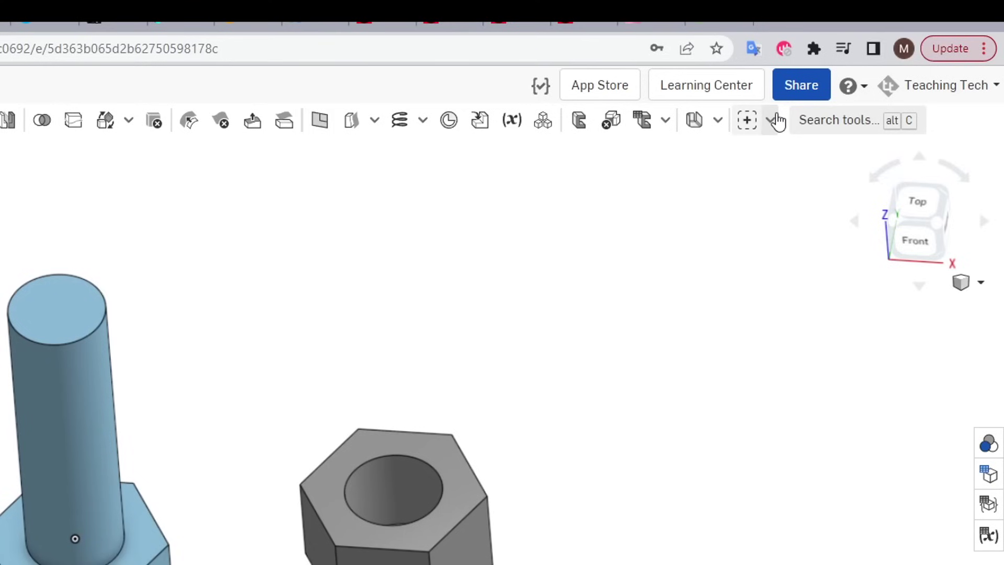
Step: Apply ThreadCreator to the bolt shaft with an ISO Standard M6 profile at 1 mm pitch
{"action": "left_click", "coordinate": [860, 74]}
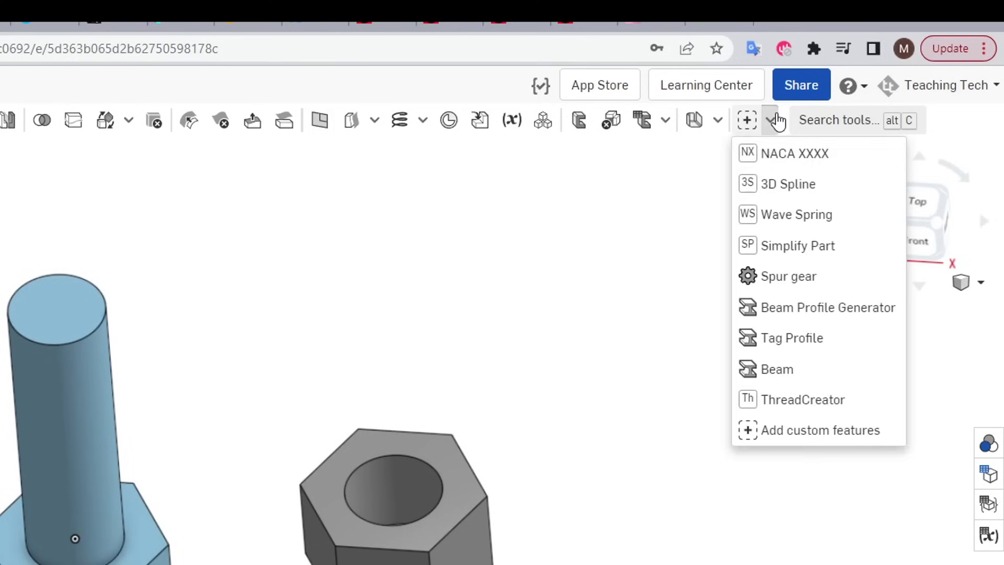
{"action": "left_click", "coordinate": [791, 402]}
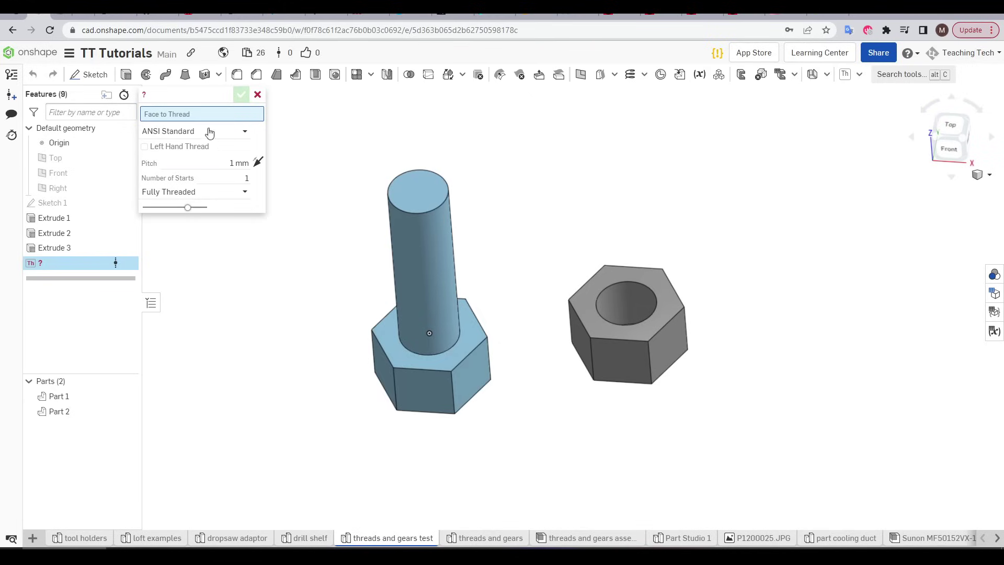
{"action": "left_click", "coordinate": [409, 241]}
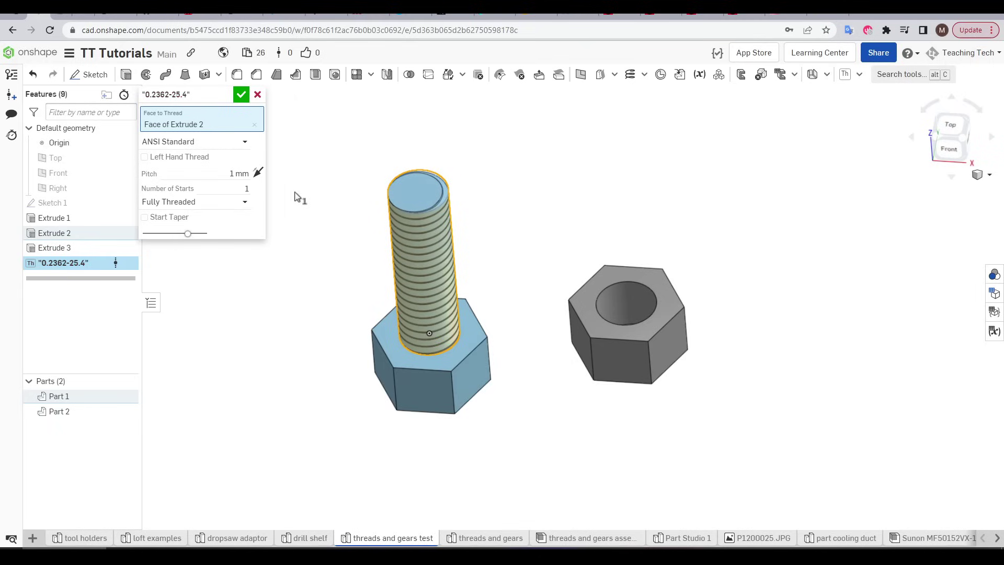
{"action": "left_click", "coordinate": [246, 146]}
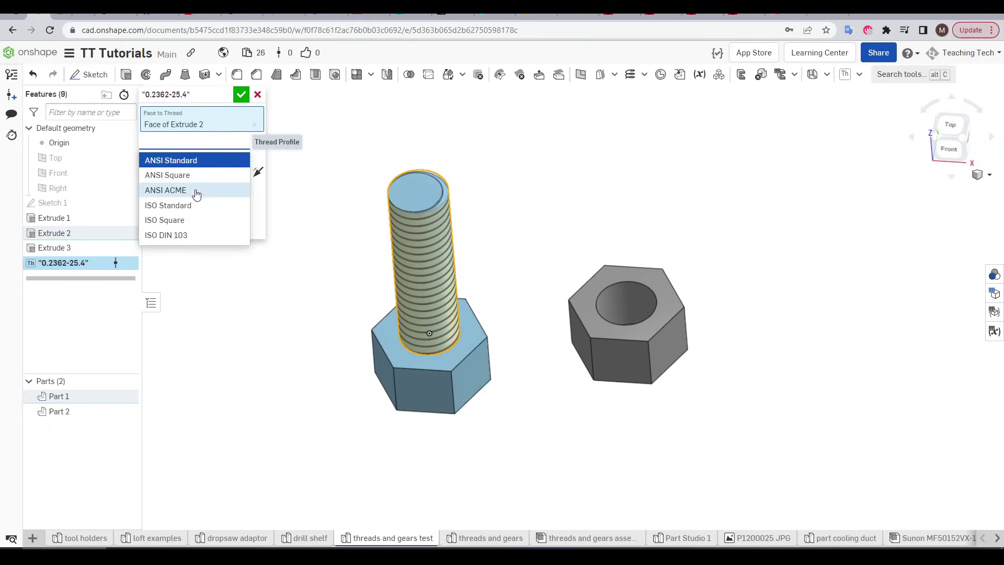
{"action": "left_click", "coordinate": [188, 206]}
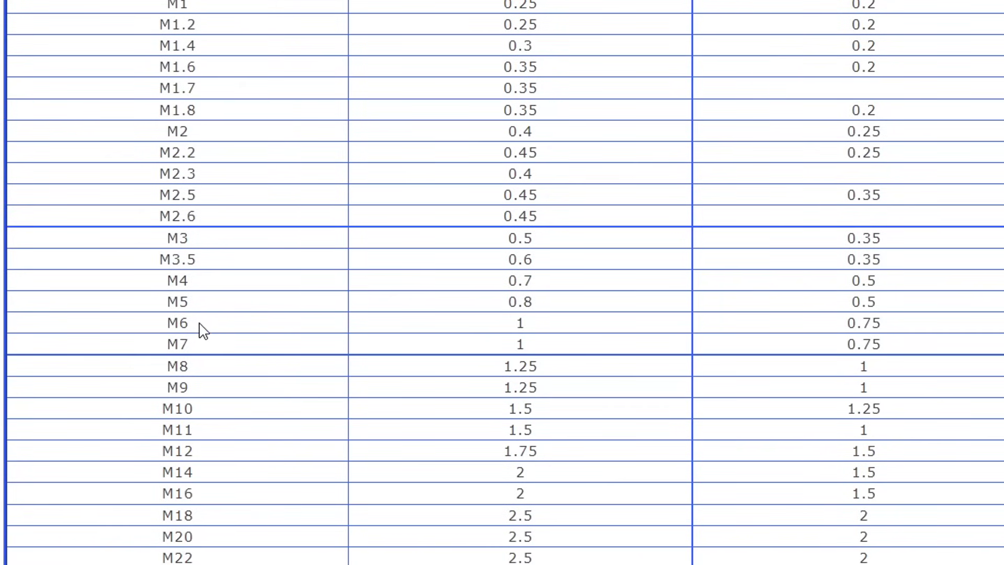
{"action": "left_click_drag", "start_coordinate": [203, 331], "coordinate": [167, 321]}
{"action": "left_click_drag", "start_coordinate": [518, 321], "coordinate": [527, 321]}
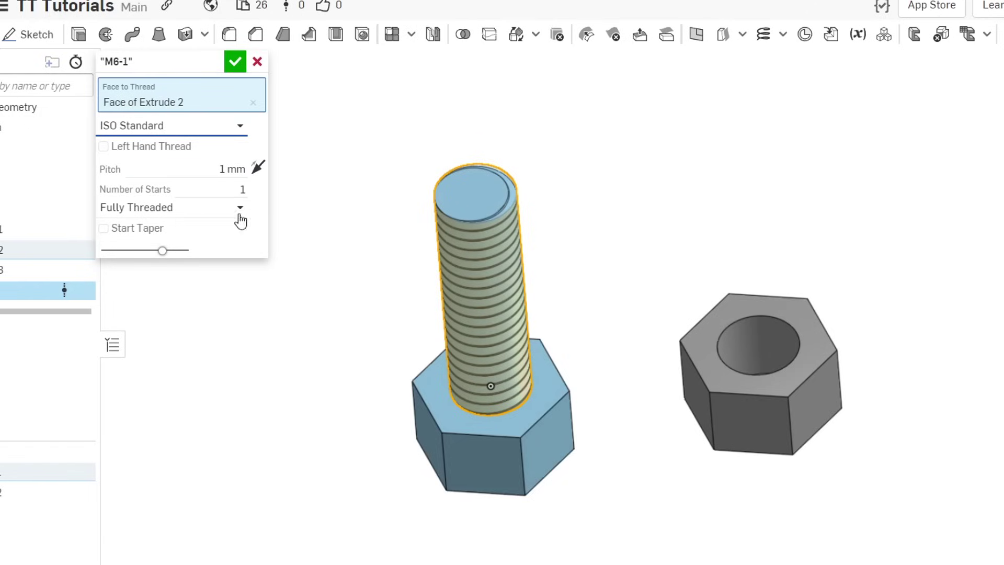
Step: Enable a start taper and try a 10 mm thread length from the opposite end
{"action": "left_click", "coordinate": [128, 231]}
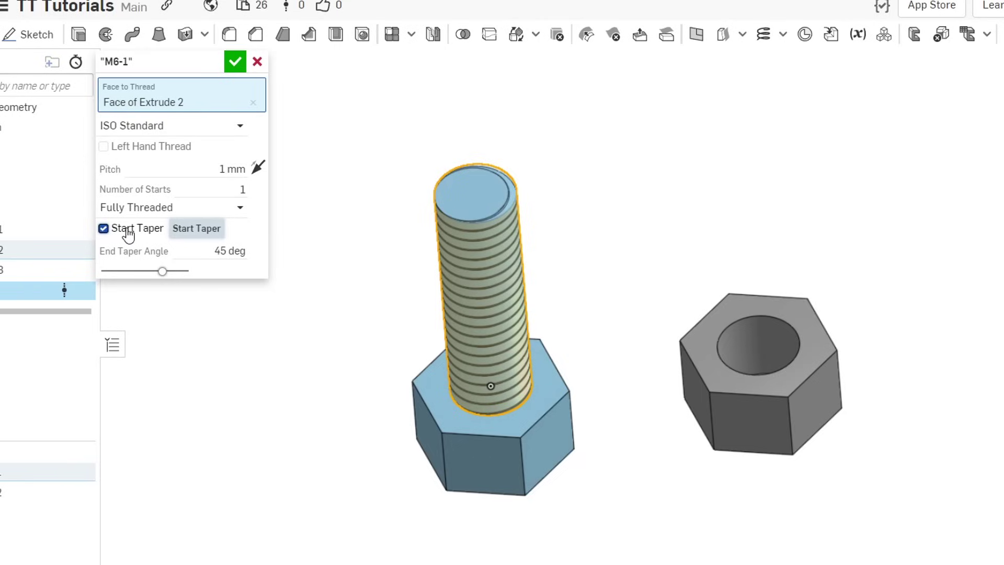
{"action": "scroll", "coordinate": [464, 164], "scroll_direction": "up", "scroll_amount": 6}
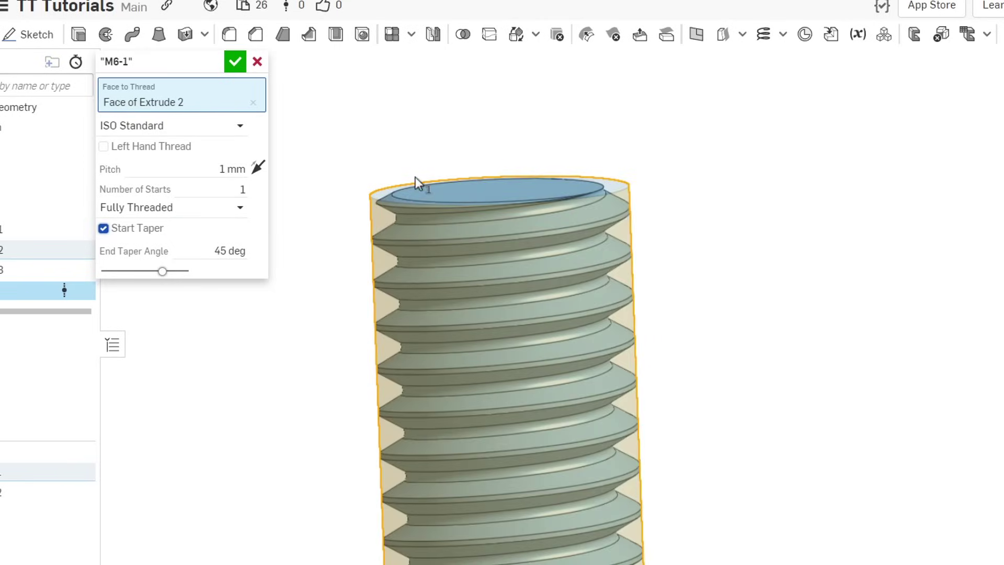
{"action": "key", "text": "f"}
{"action": "left_click", "coordinate": [239, 213]}
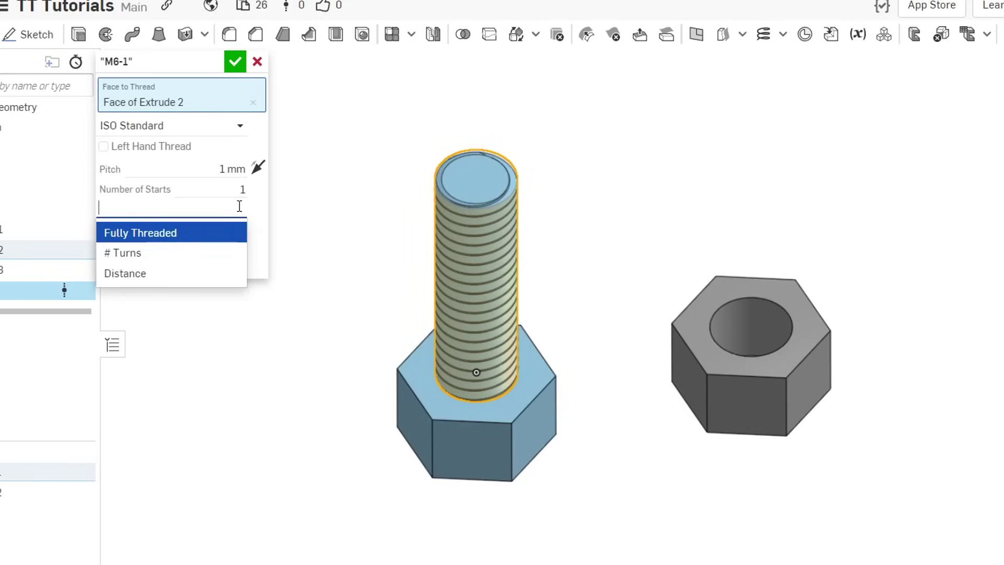
{"action": "left_click", "coordinate": [150, 271]}
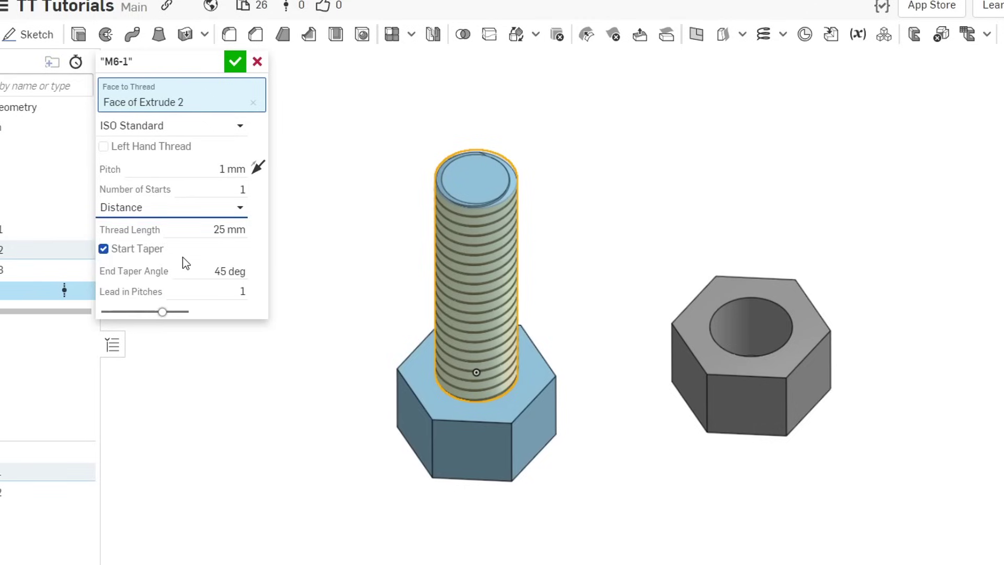
{"action": "left_click", "coordinate": [203, 230]}
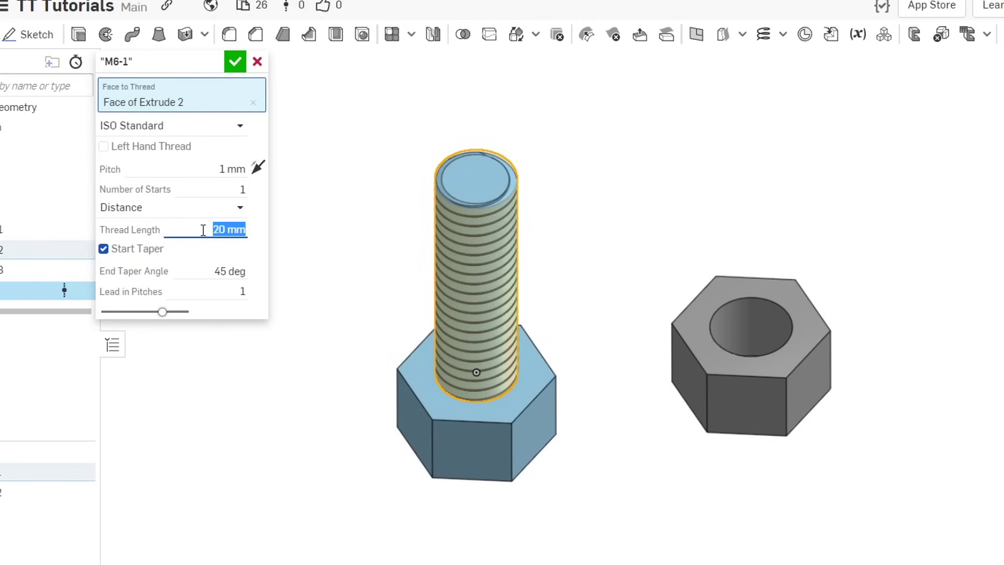
{"action": "type", "text": "10"}
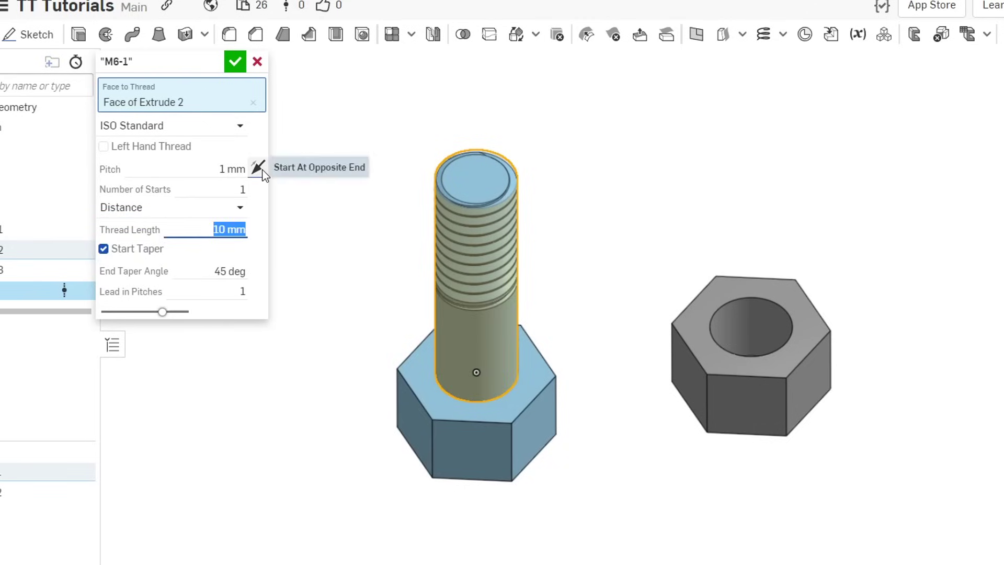
{"action": "left_click", "coordinate": [261, 171]}
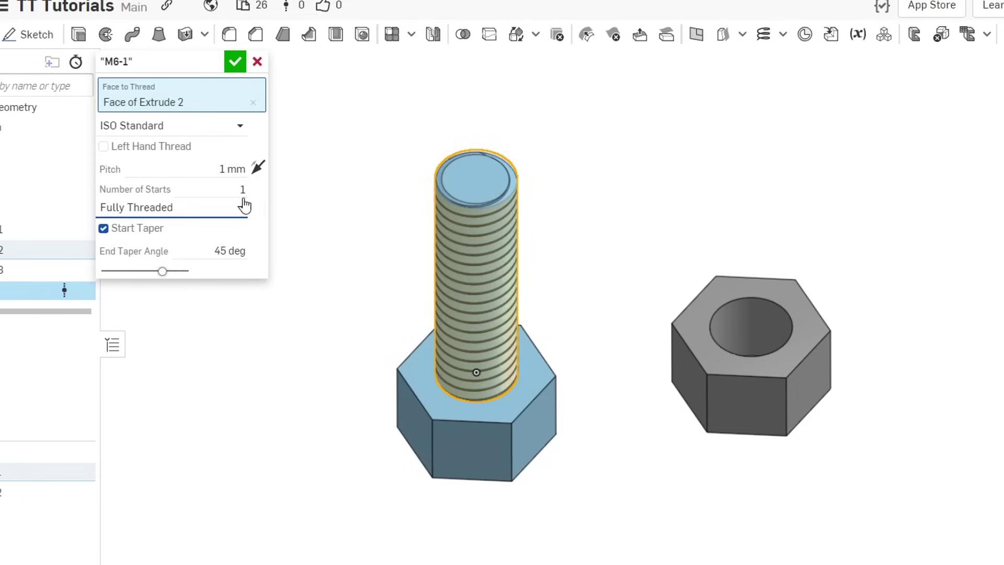
Step: Set the thread to 2 starts, making it 'M6-1 2 start', and inspect it from the side
{"action": "left_click", "coordinate": [238, 189]}
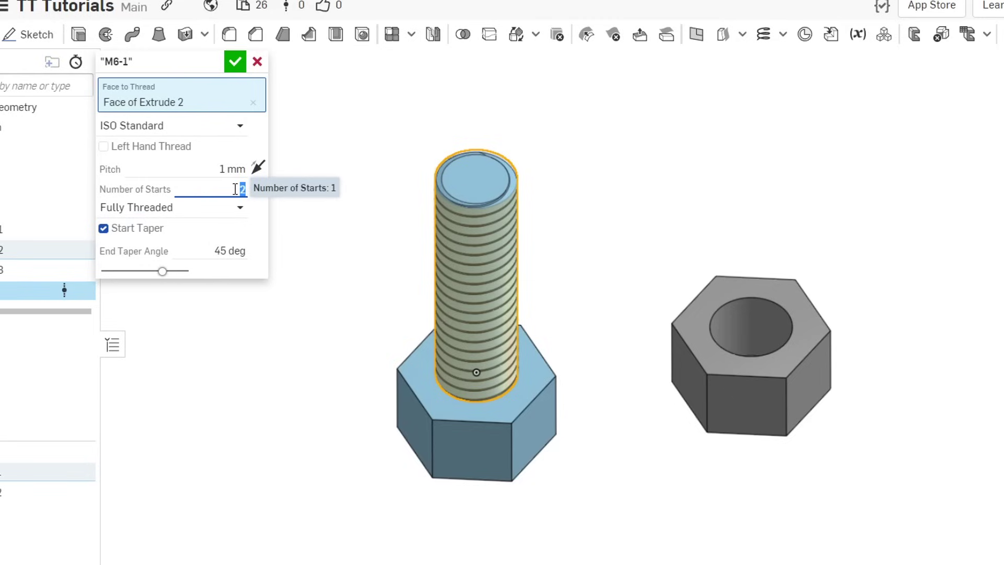
{"action": "scroll", "coordinate": [578, 298], "scroll_direction": "up", "scroll_amount": 5}
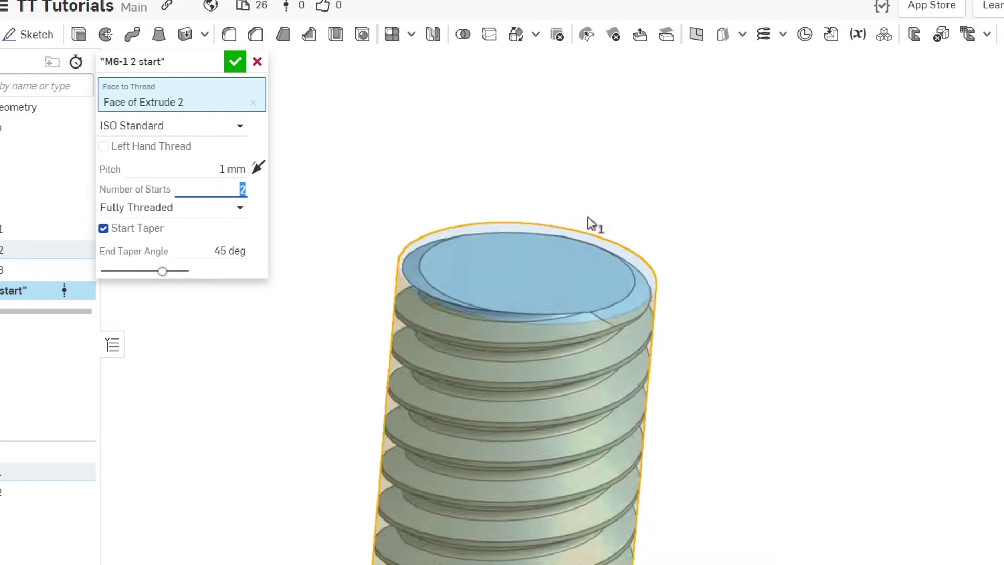
{"action": "right_click_drag", "start_coordinate": [589, 224], "coordinate": [587, 200]}
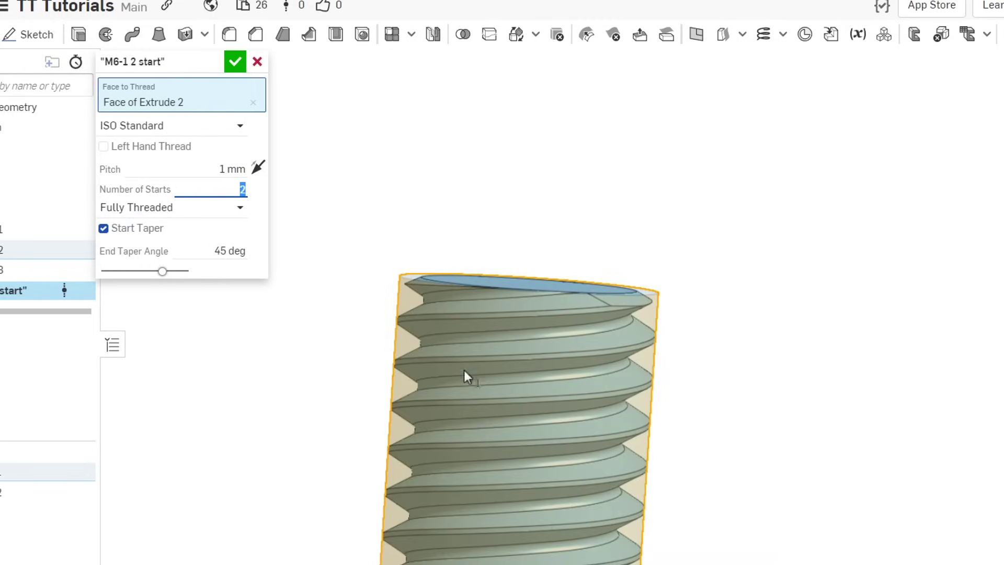
{"action": "scroll", "coordinate": [558, 449], "scroll_direction": "down", "scroll_amount": 6}
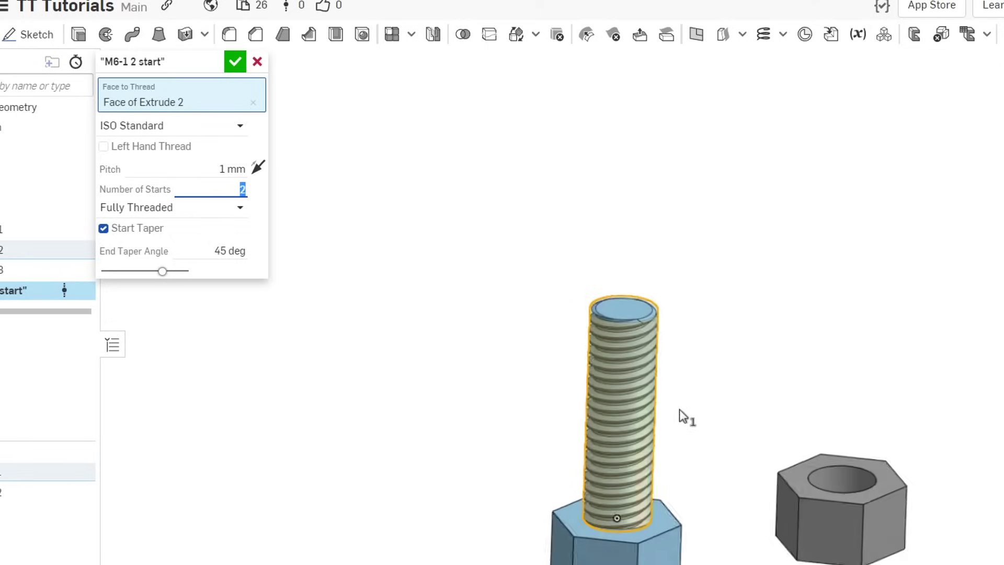
{"action": "middle_click_drag", "start_coordinate": [697, 419], "coordinate": [638, 370]}
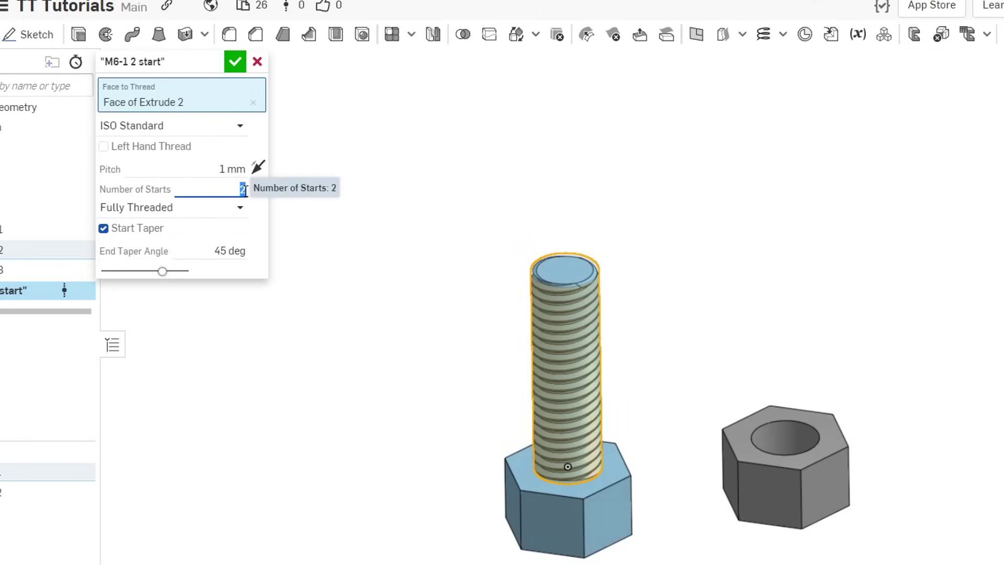
Step: Confirm the bolt thread, then cut an ISO Standard M6-1 thread into the nut's hole
{"action": "left_click", "coordinate": [234, 61]}
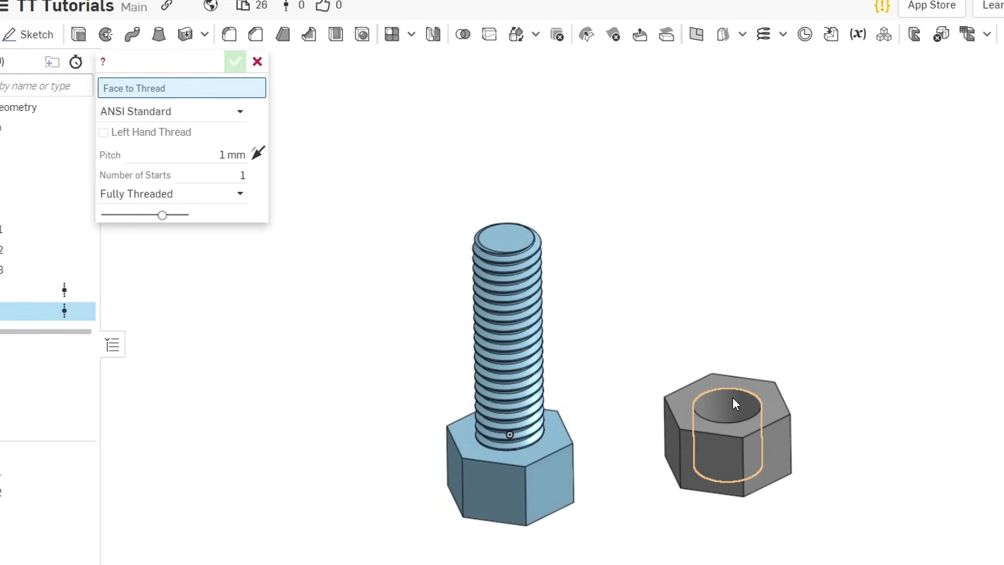
{"action": "left_click", "coordinate": [723, 397]}
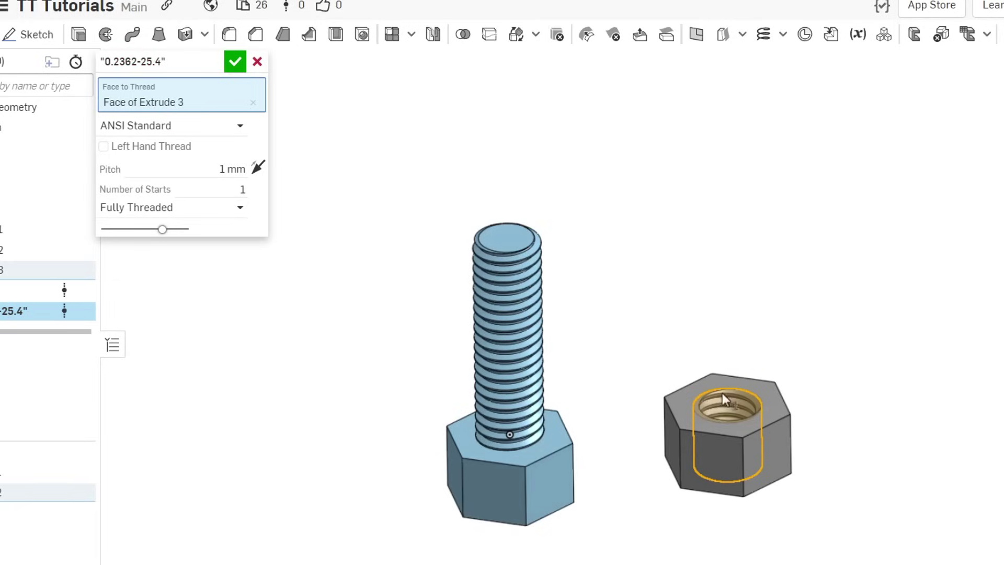
{"action": "left_click", "coordinate": [240, 125]}
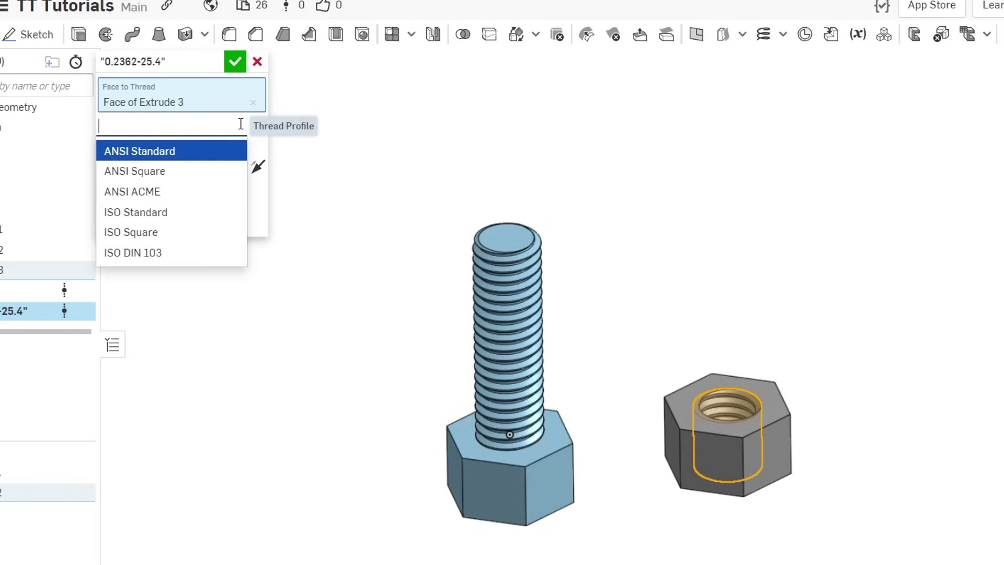
{"action": "left_click", "coordinate": [151, 211]}
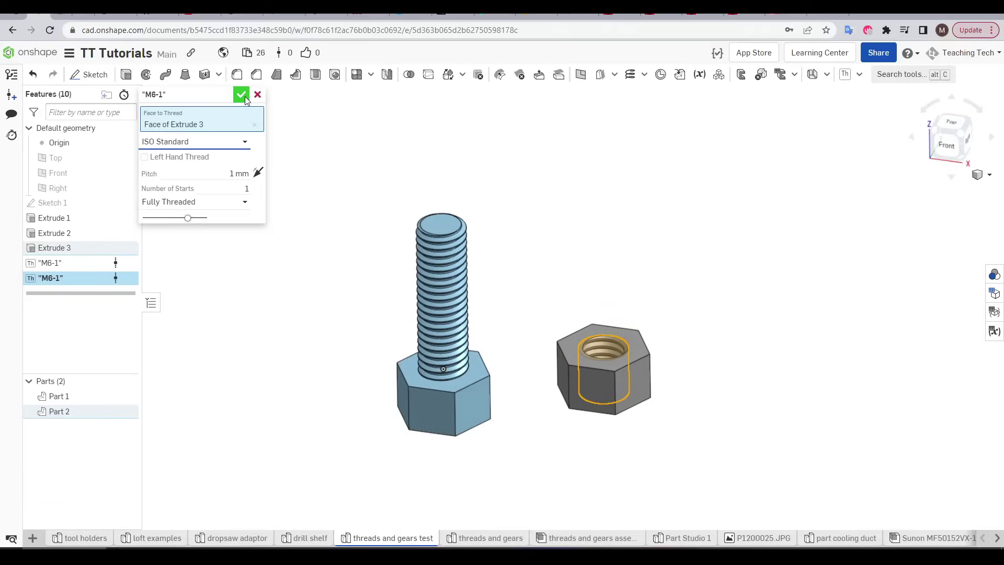
{"action": "left_click", "coordinate": [241, 95]}
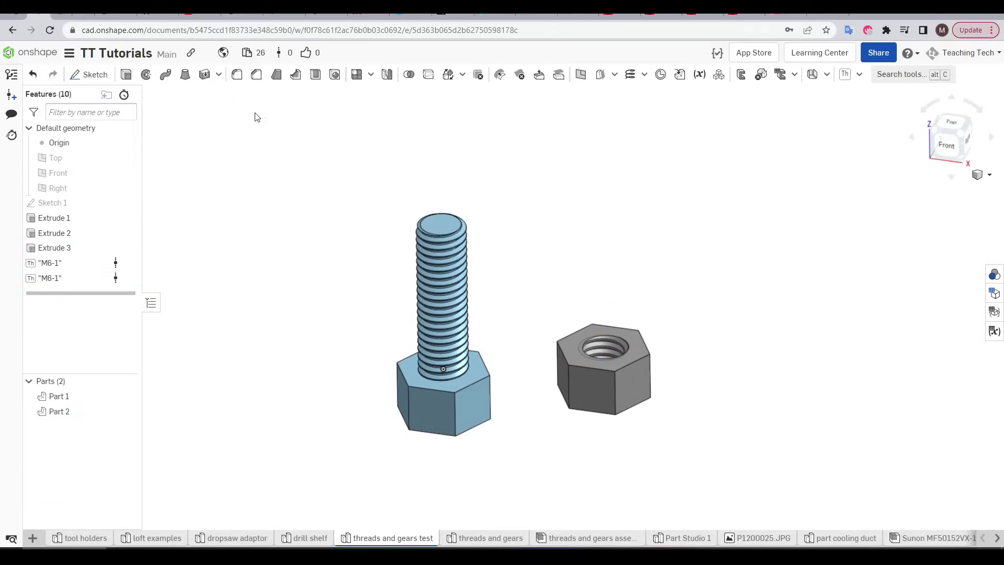
{"action": "scroll", "coordinate": [498, 377], "scroll_direction": "up", "scroll_amount": 2}
Step: Drag the rollback bar above both M6-1 thread features in the Features list
{"action": "scroll", "coordinate": [515, 347], "scroll_direction": "up", "scroll_amount": 2}
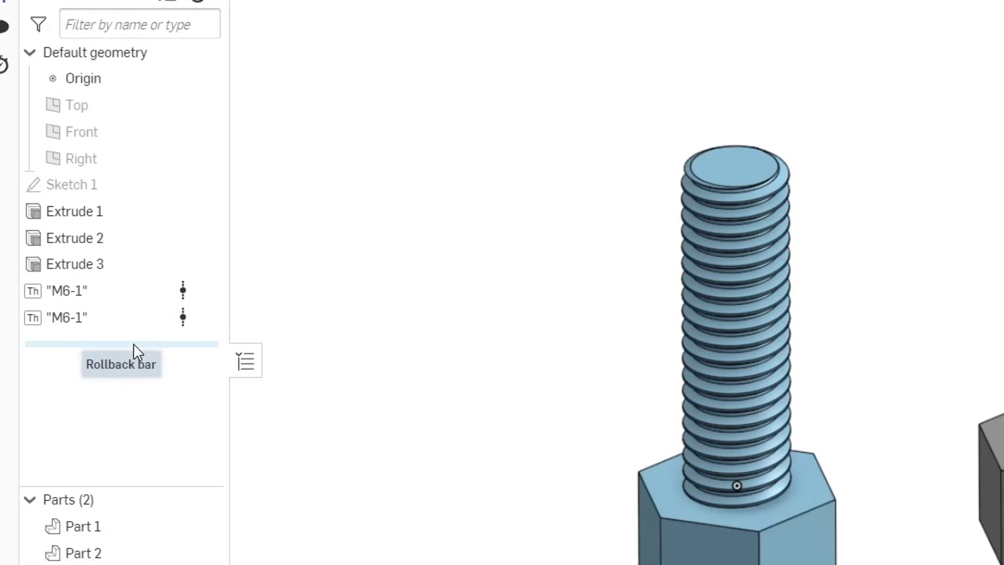
{"action": "left_click_drag", "start_coordinate": [134, 344], "coordinate": [142, 294]}
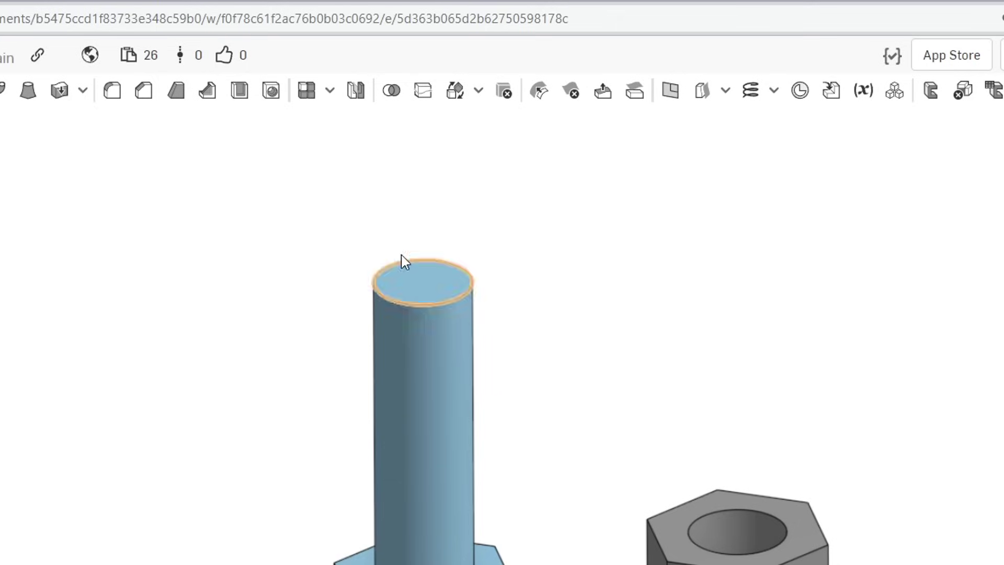
Step: Offset the bolt shank's cylindrical face 0.25 mm inward with Move face
{"action": "left_click", "coordinate": [603, 93]}
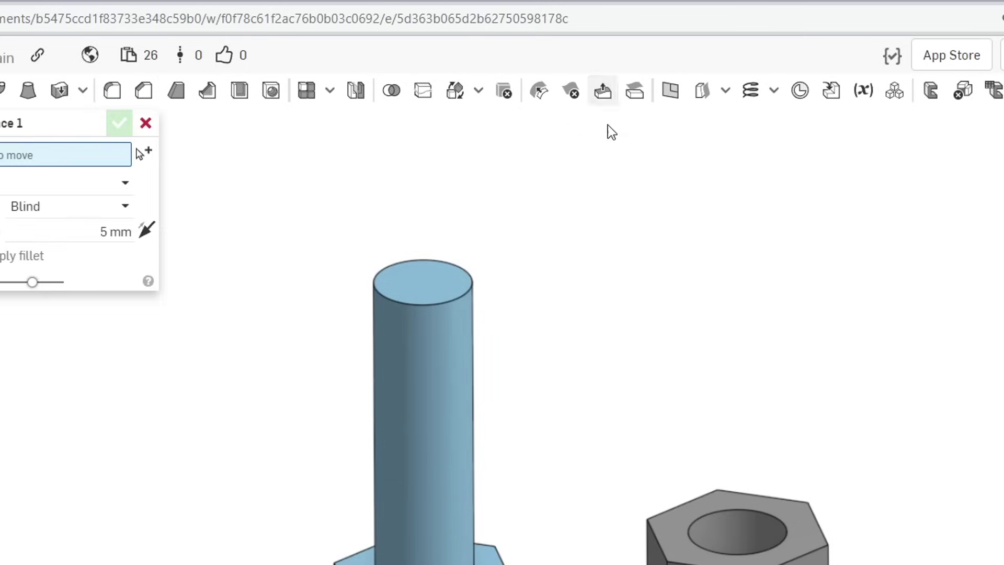
{"action": "left_click", "coordinate": [414, 335]}
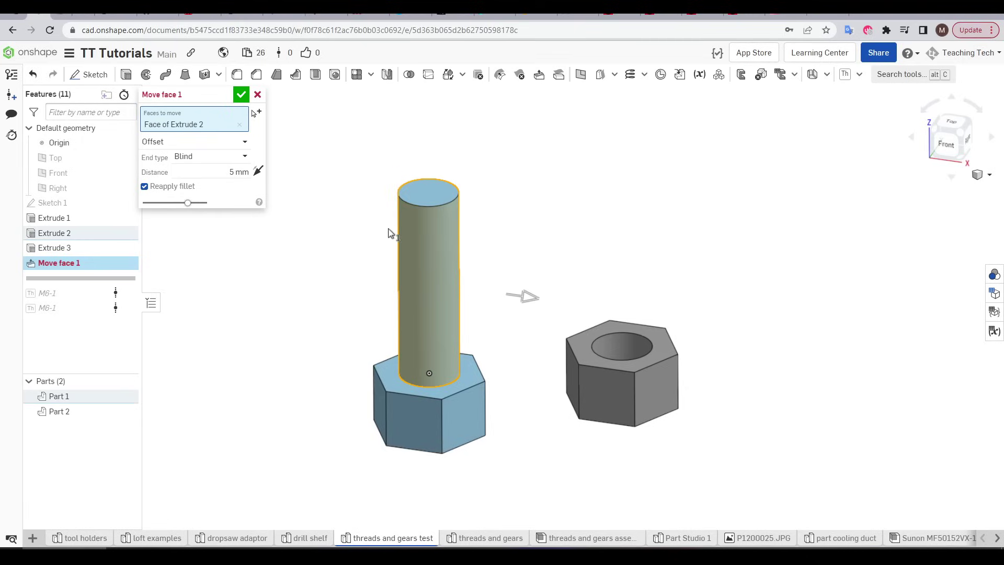
{"action": "left_click", "coordinate": [229, 175]}
{"action": "type", "text": "0"}
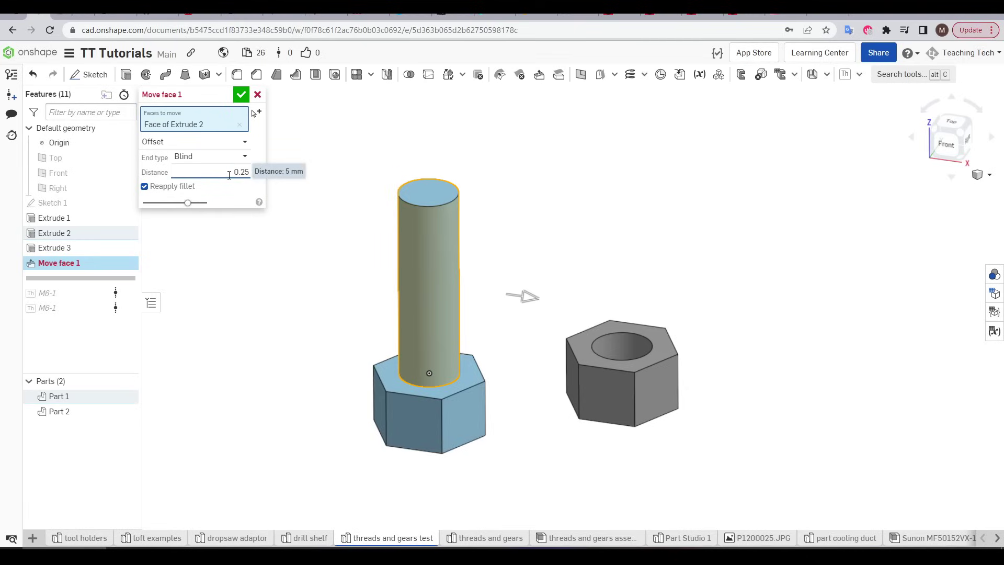
{"action": "type", "text": ".25"}
{"action": "key", "text": "Return"}
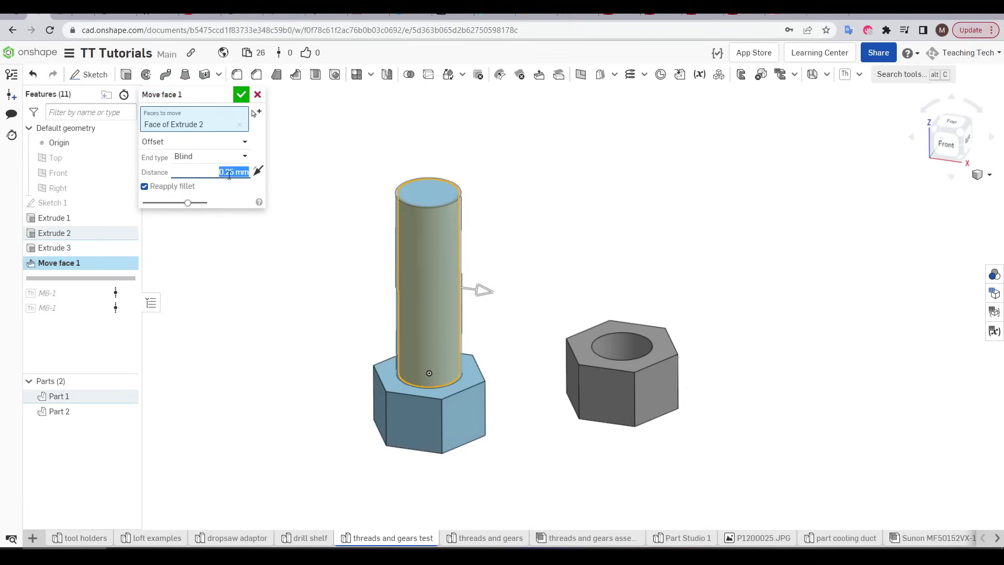
{"action": "left_click", "coordinate": [262, 174]}
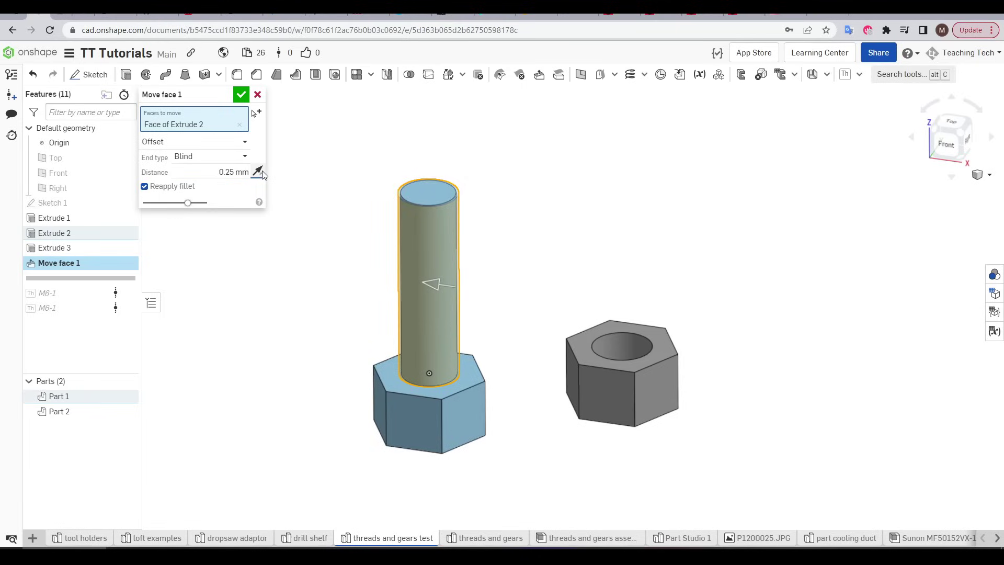
{"action": "left_click", "coordinate": [242, 96]}
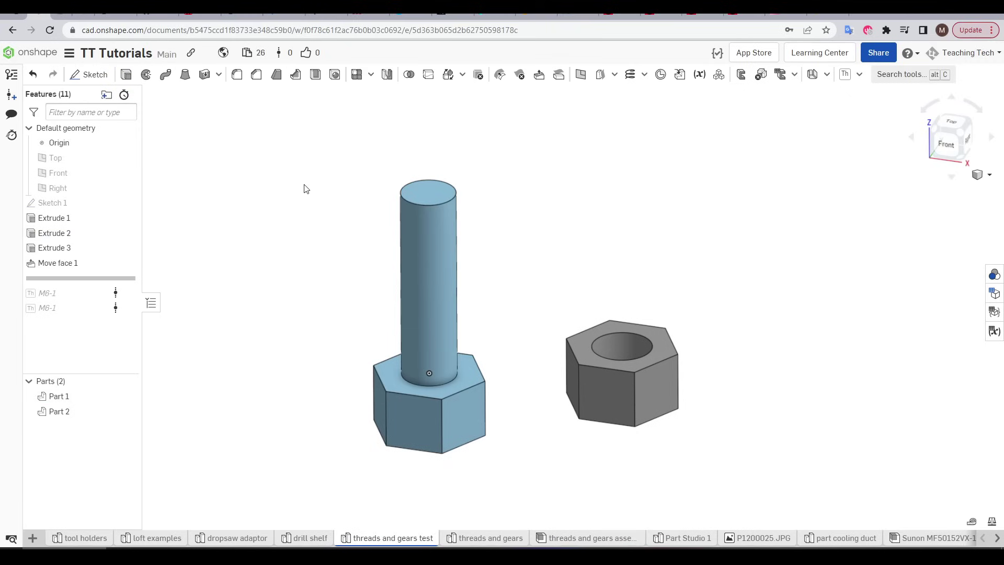
Step: Reopen Sketch 1, try a 6.5 mm circle diameter, then undo it back to Ø6
{"action": "double_click", "coordinate": [52, 203]}
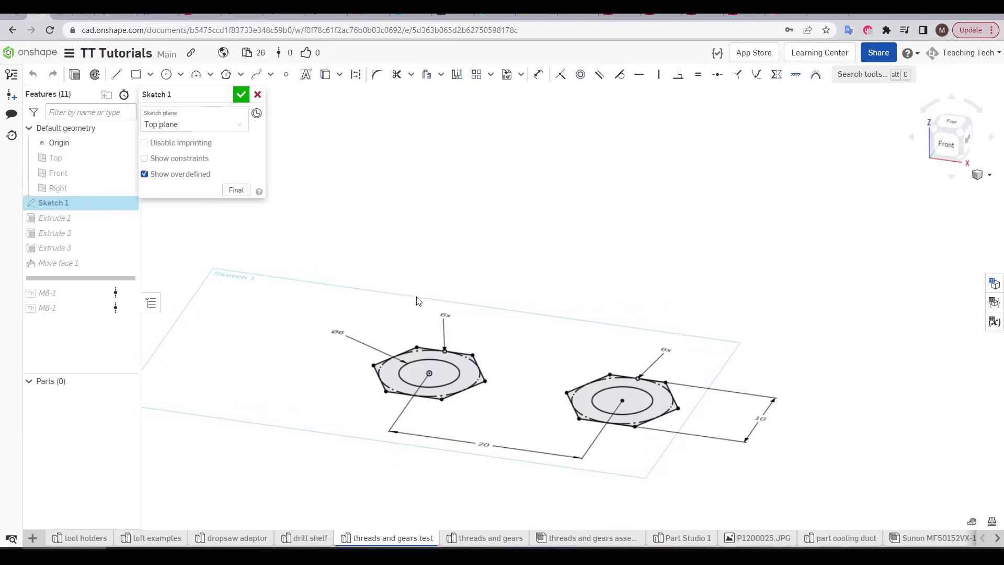
{"action": "right_click_drag", "start_coordinate": [417, 300], "coordinate": [413, 331]}
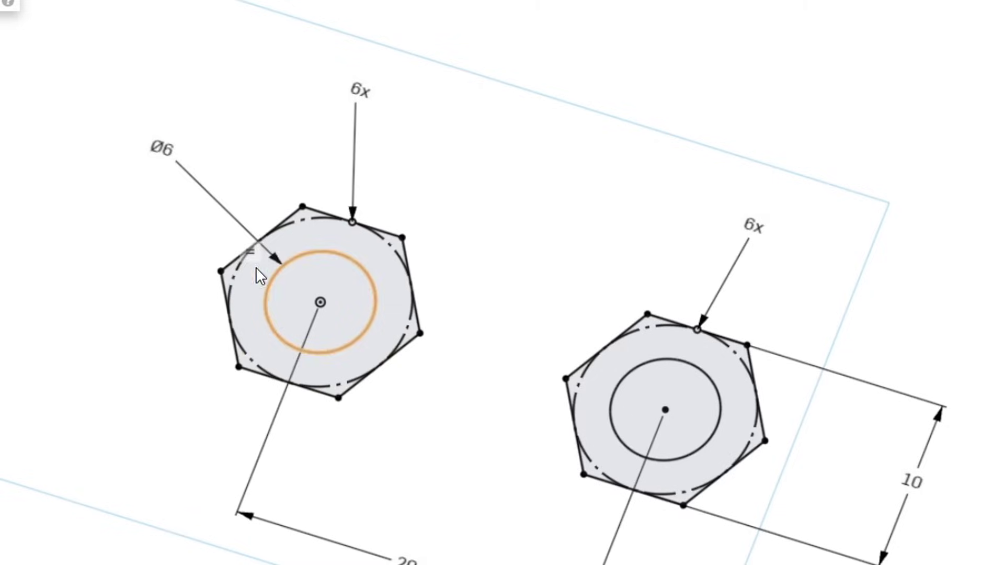
{"action": "double_click", "coordinate": [162, 149]}
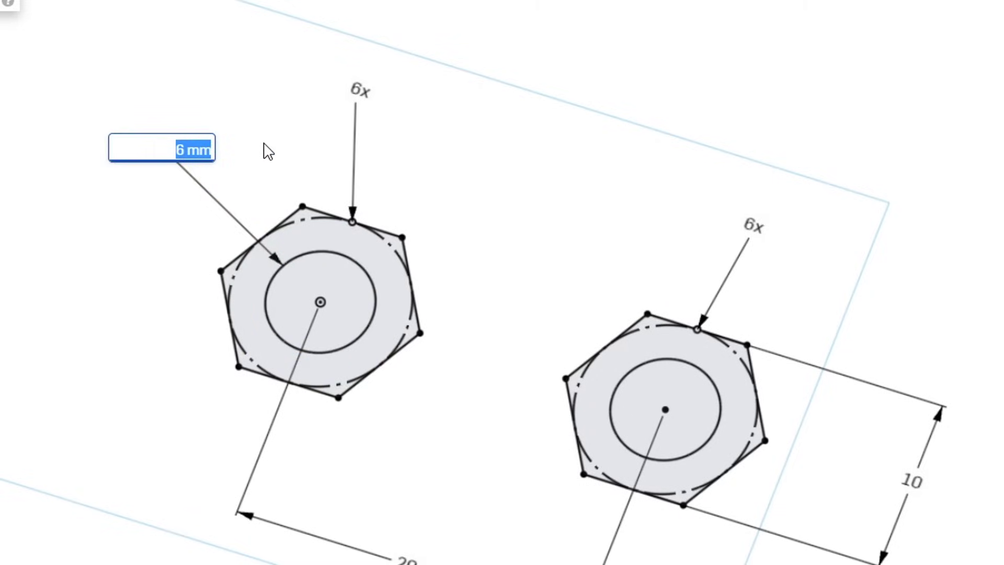
{"action": "type", "text": "6.5"}
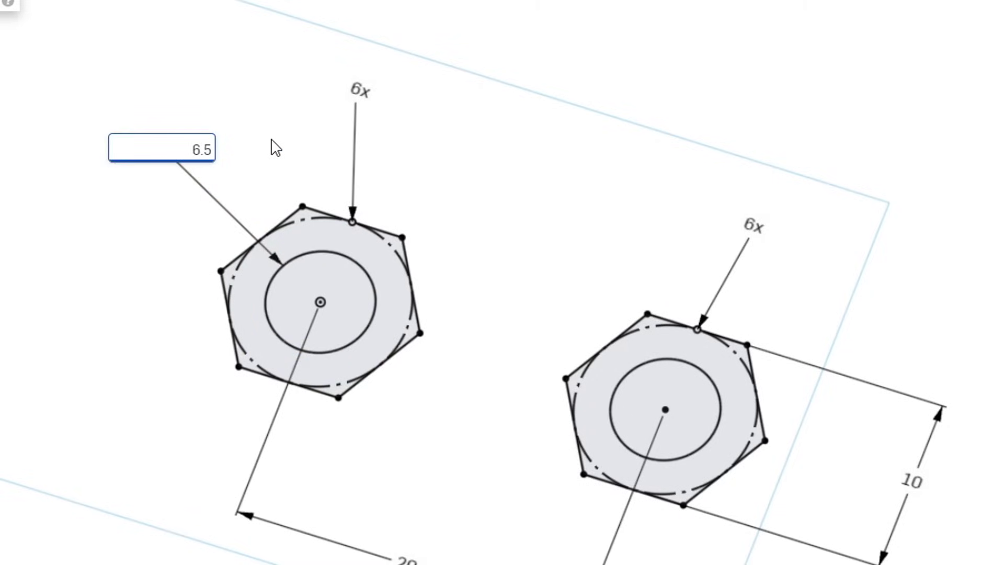
{"action": "key", "text": "Return"}
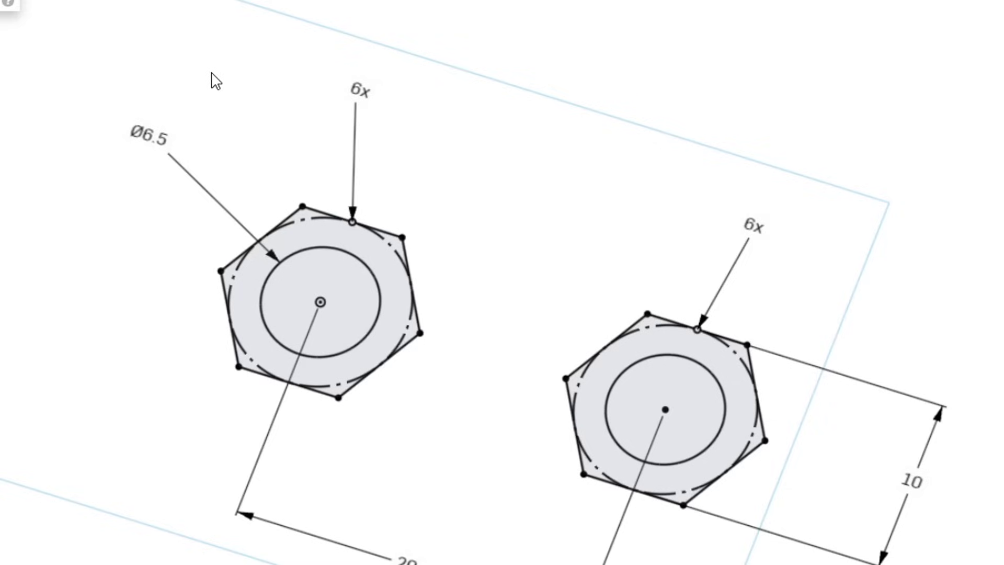
{"action": "key", "text": "ctrl+z"}
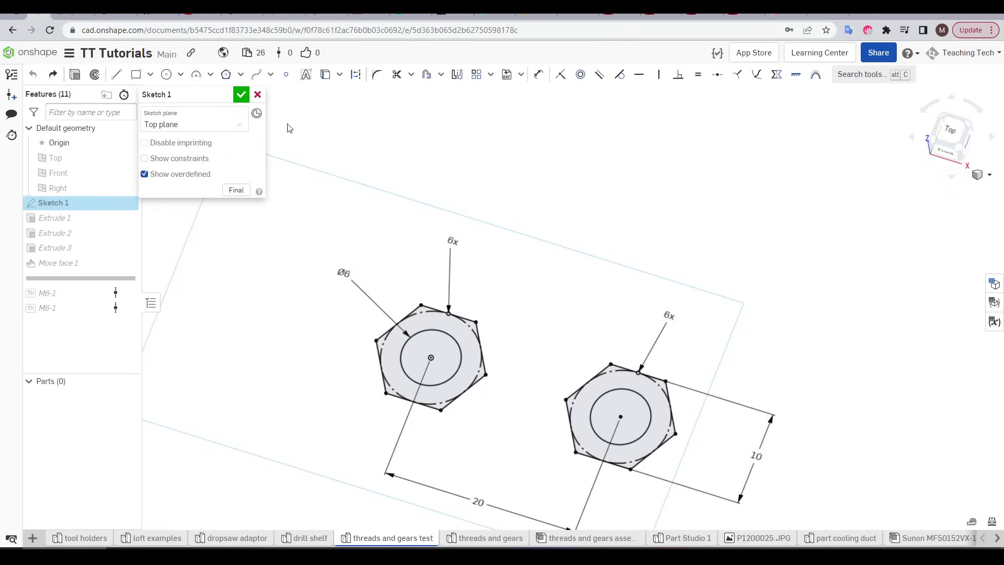
Step: Close the sketch and offset the nut's hole face by 0.25 mm with Move face
{"action": "left_click", "coordinate": [258, 95]}
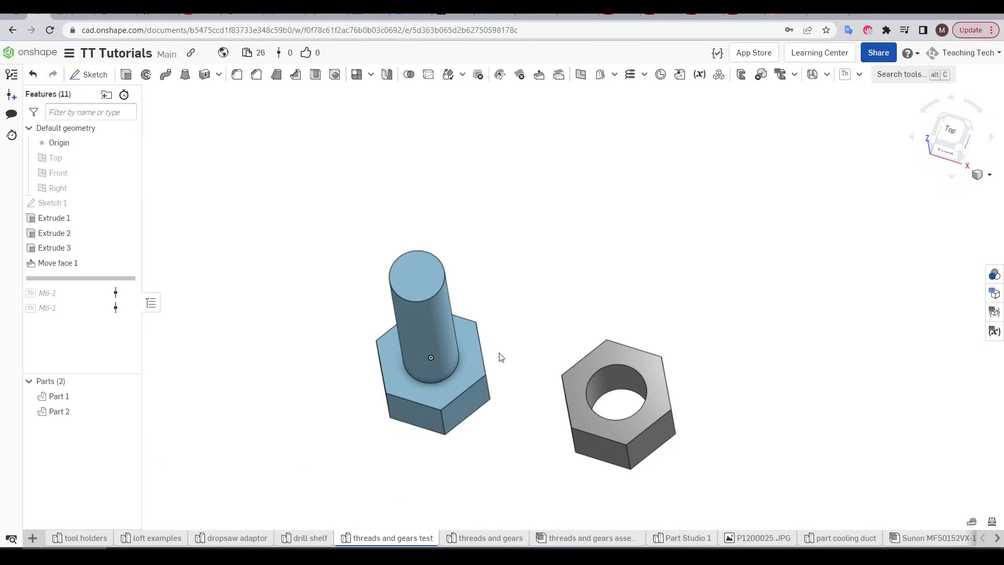
{"action": "left_click", "coordinate": [539, 74]}
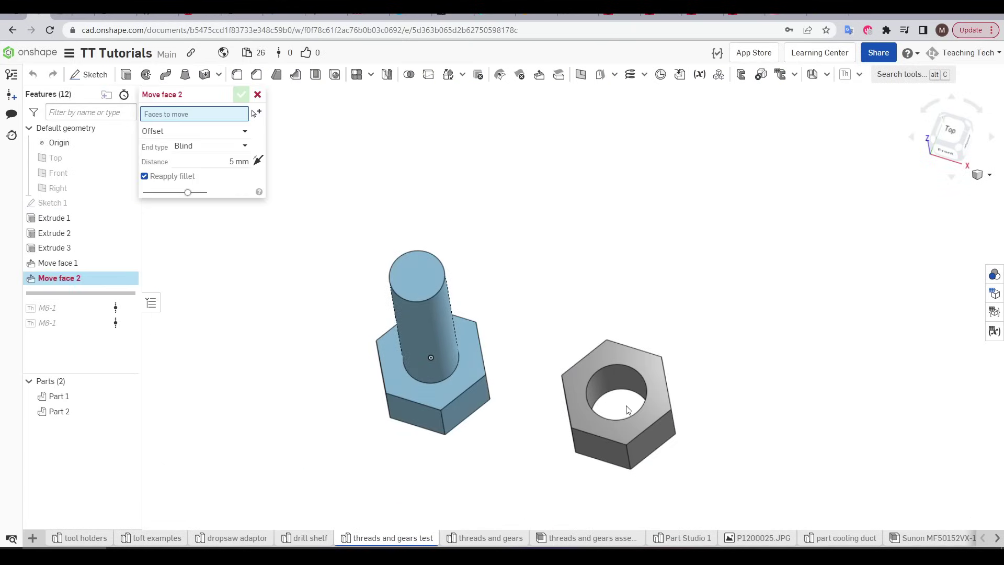
{"action": "left_click", "coordinate": [605, 378]}
{"action": "left_click", "coordinate": [234, 172]}
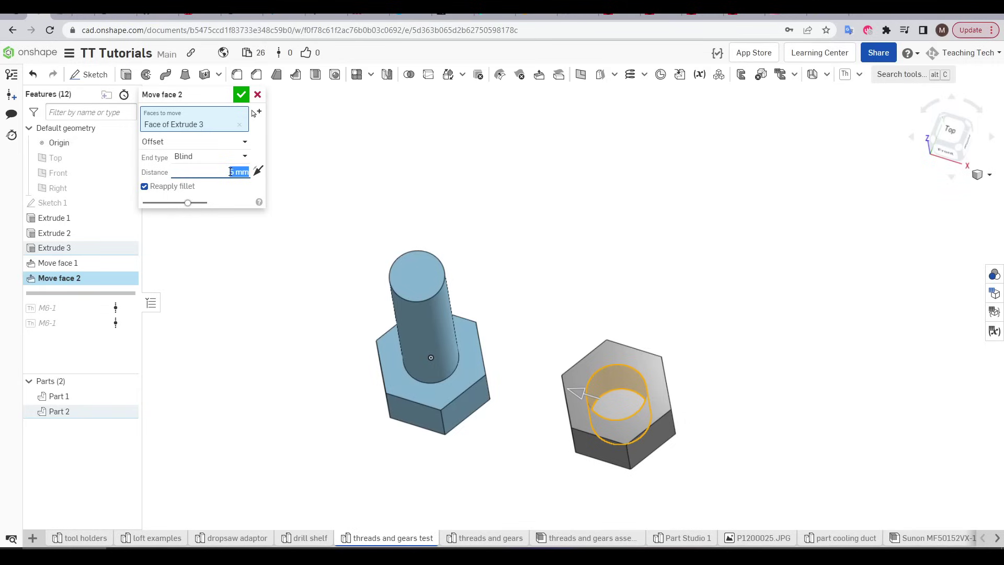
{"action": "type", "text": "0.25"}
{"action": "key", "text": "Return"}
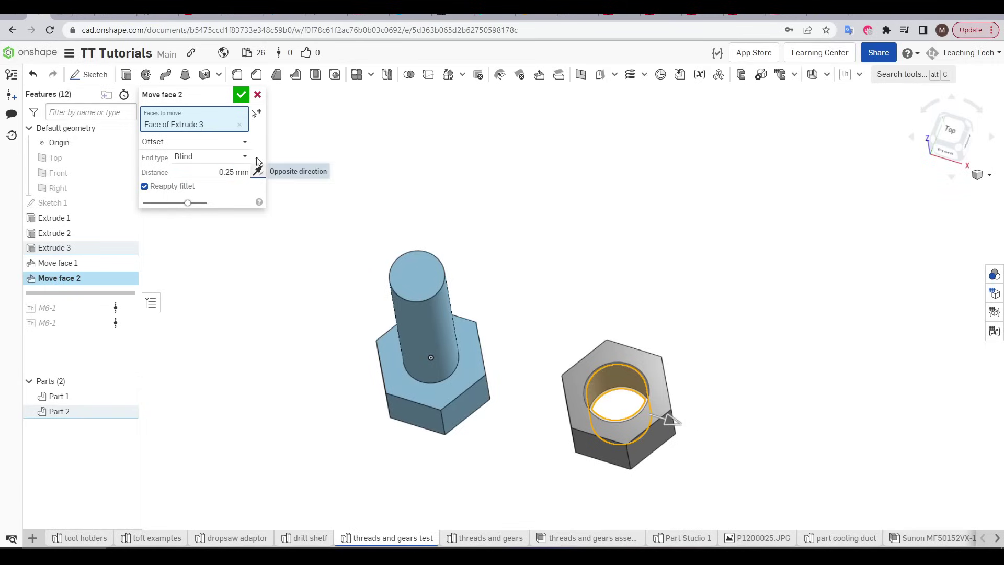
{"action": "left_click", "coordinate": [242, 94]}
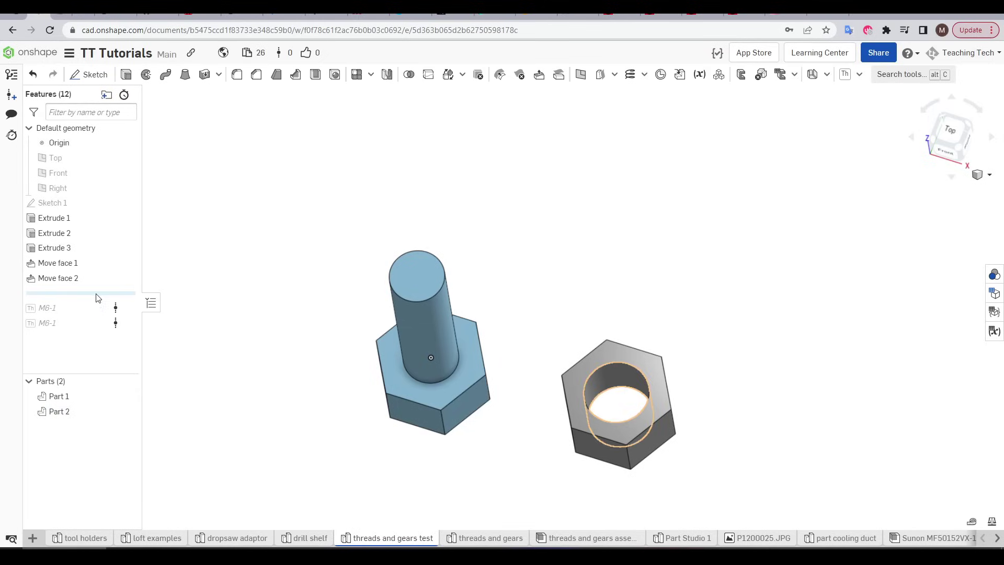
Step: Roll the history forward so both M6-1 thread features take effect again
{"action": "left_click_drag", "start_coordinate": [96, 298], "coordinate": [84, 328]}
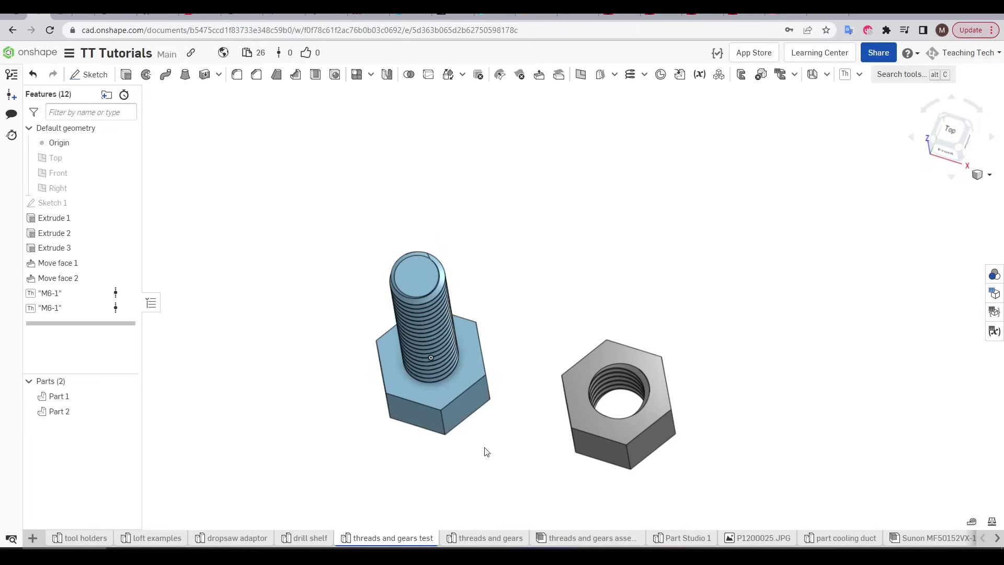
{"action": "right_click_drag", "start_coordinate": [496, 446], "coordinate": [526, 411]}
{"action": "scroll", "coordinate": [525, 413], "scroll_direction": "up", "scroll_amount": 3}
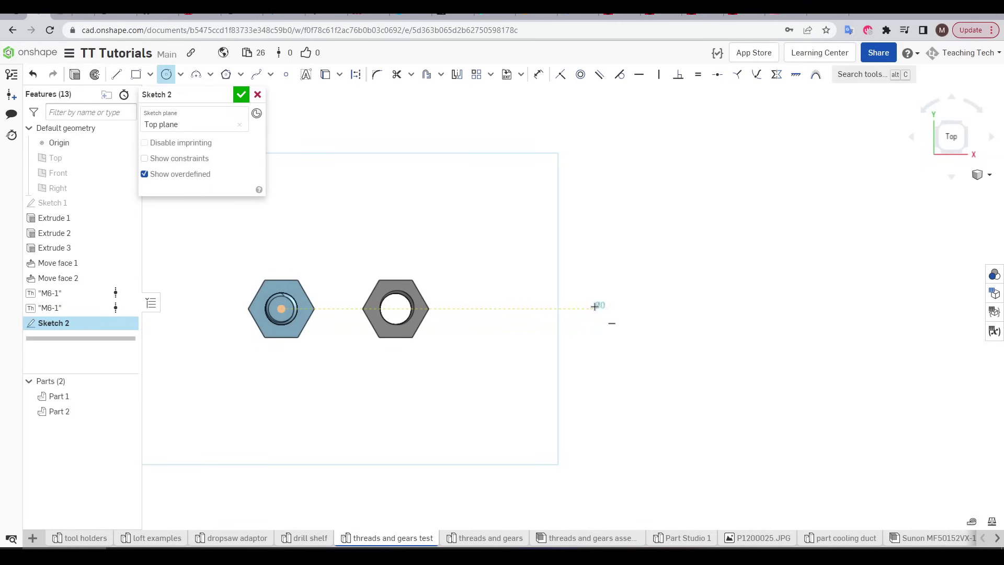
Step: Draw two touching construction circles to the right of the bolt
{"action": "left_click", "coordinate": [595, 308]}
{"action": "key", "text": "q"}
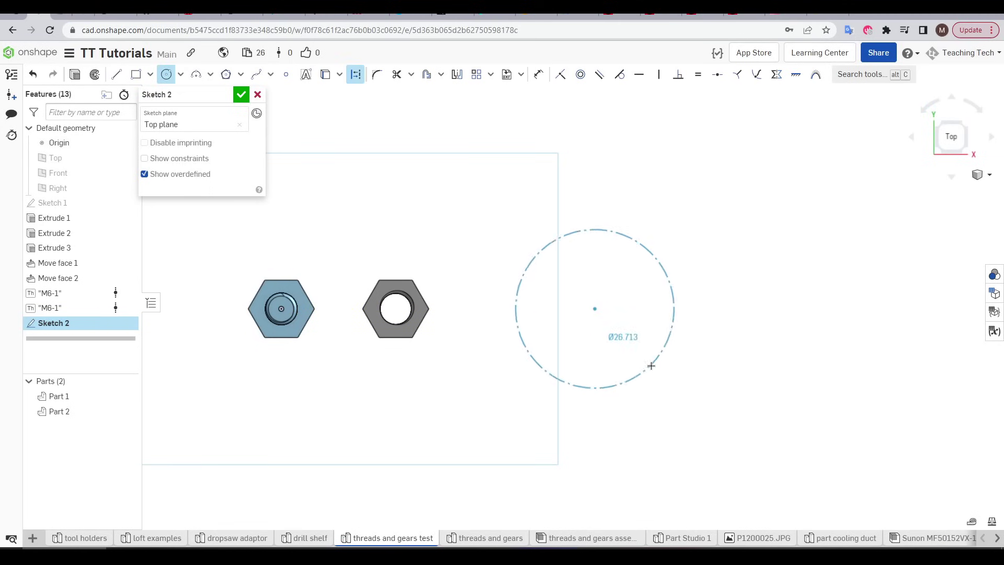
{"action": "left_click", "coordinate": [652, 380]}
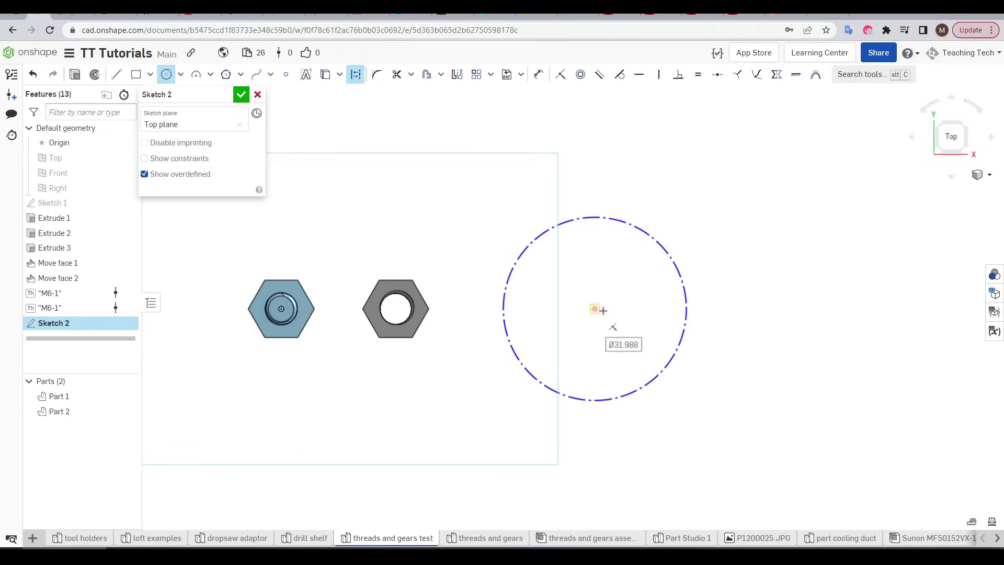
{"action": "left_click", "coordinate": [817, 309]}
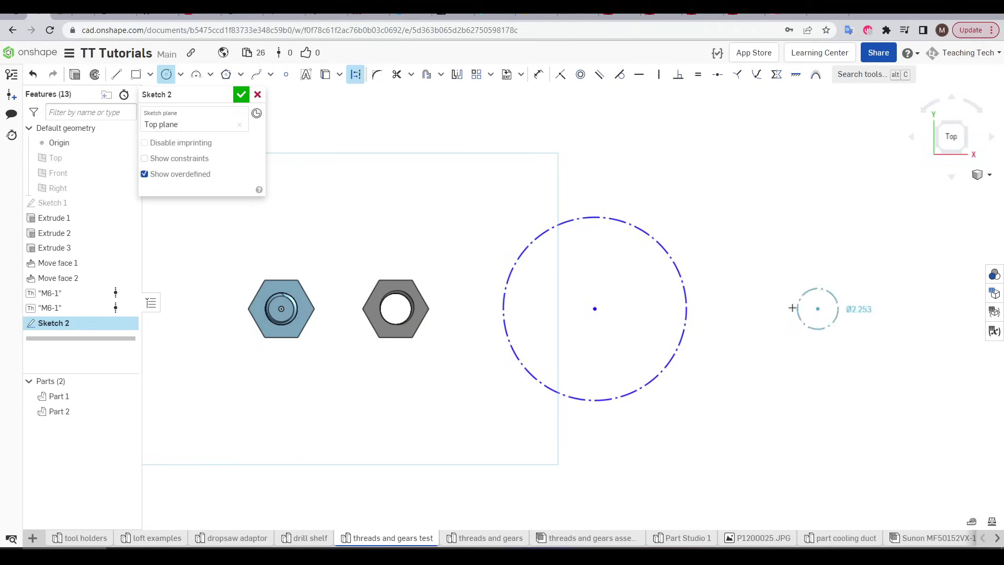
{"action": "left_click", "coordinate": [689, 306]}
{"action": "key", "text": "Escape"}
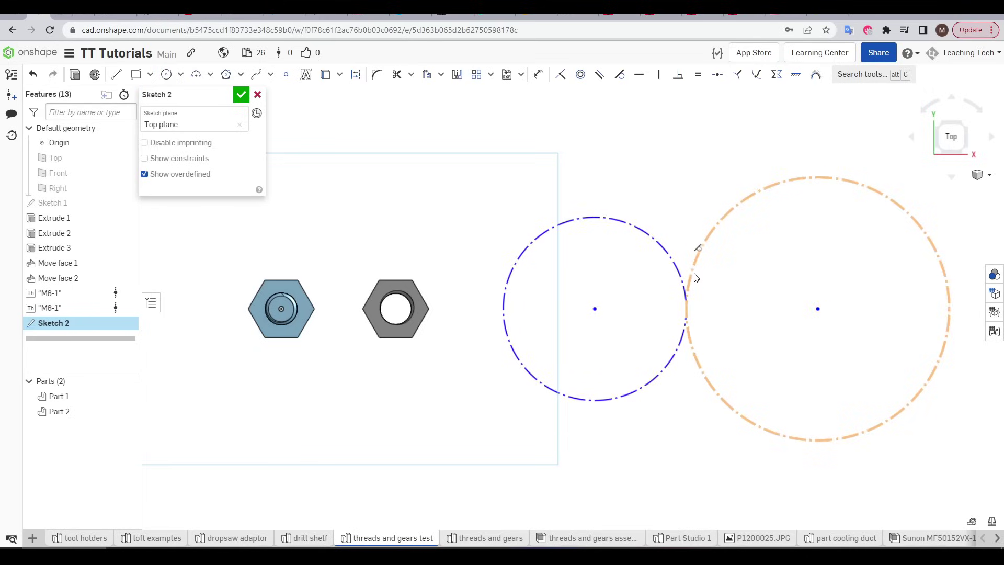
Step: Dimension the left circle Ø20 and the right circle Ø40
{"action": "key", "text": "d"}
{"action": "left_click", "coordinate": [564, 224]}
{"action": "left_click", "coordinate": [547, 205]}
{"action": "type", "text": "2"}
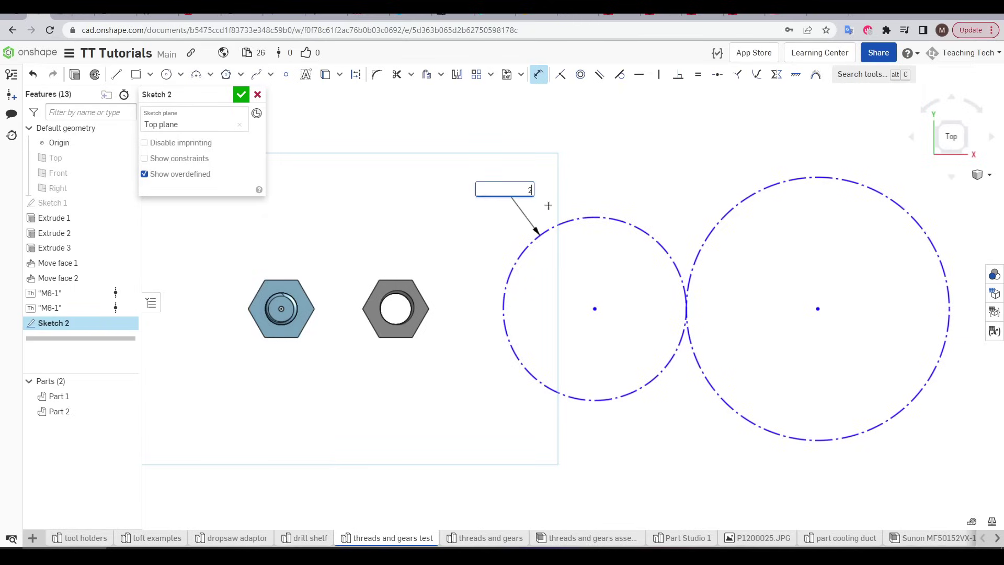
{"action": "type", "text": "0"}
{"action": "key", "text": "Return"}
{"action": "left_click", "coordinate": [627, 225]}
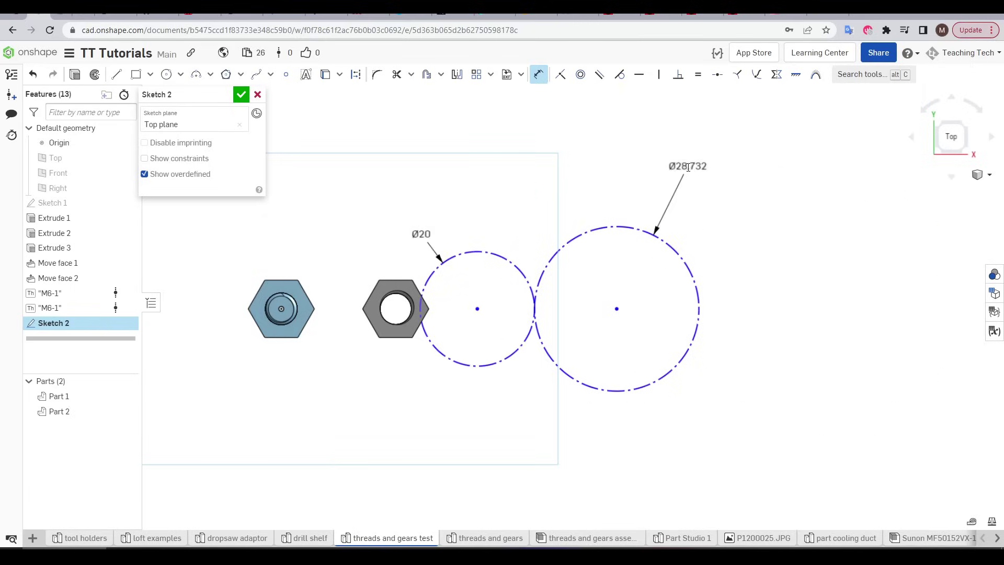
{"action": "left_click", "coordinate": [677, 166]}
{"action": "type", "text": "40"}
{"action": "key", "text": "Return"}
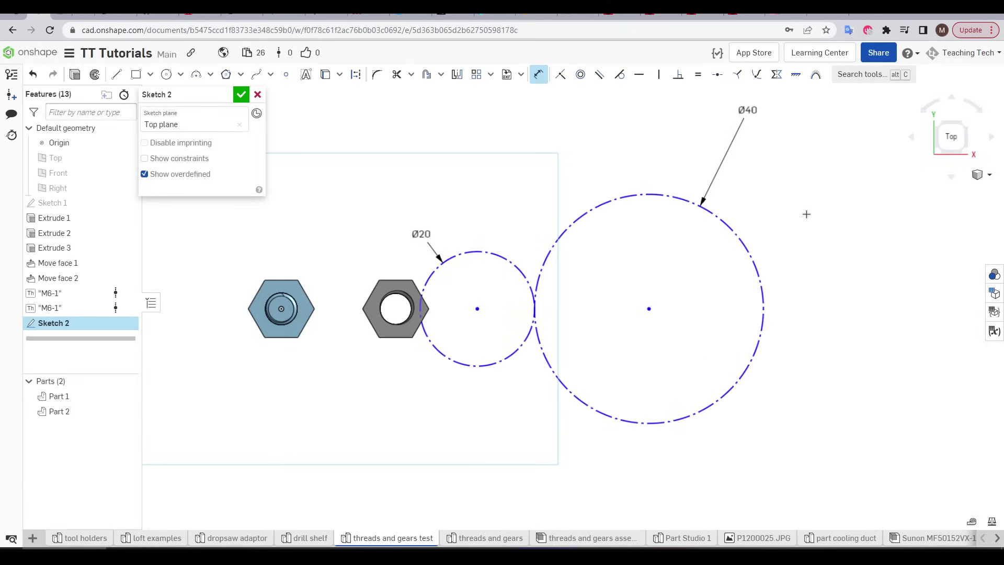
Step: Set a 50 mm horizontal spacing from the bolt centre to the small circle and finish the sketch
{"action": "left_click", "coordinate": [282, 308]}
{"action": "left_click", "coordinate": [477, 309]}
{"action": "left_click", "coordinate": [386, 423]}
{"action": "type", "text": "50"}
{"action": "key", "text": "Return"}
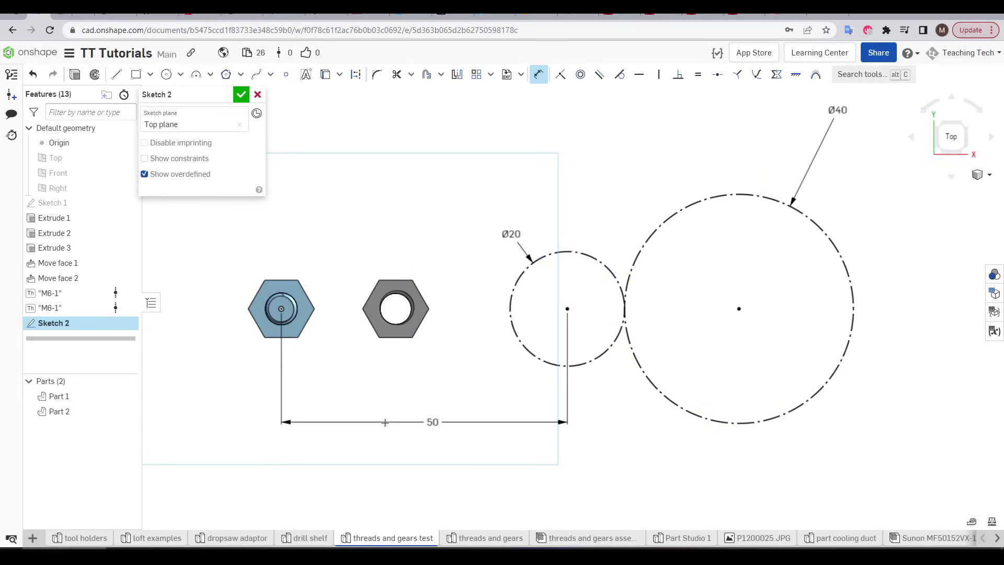
{"action": "key", "text": "Return"}
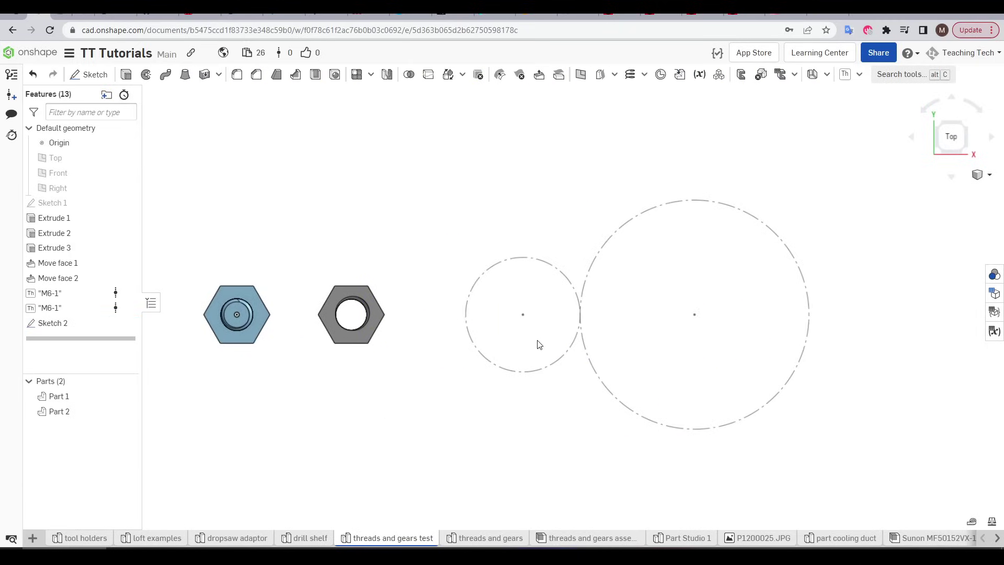
Step: Insert a 25-tooth Spur gear custom feature centred on the Ø20 construction circle
{"action": "mouse_move", "coordinate": [538, 345]}
{"action": "right_mouse_down"}
{"action": "mouse_move", "coordinate": [538, 313]}
{"action": "mouse_move", "coordinate": [749, 146]}
{"action": "right_mouse_up"}
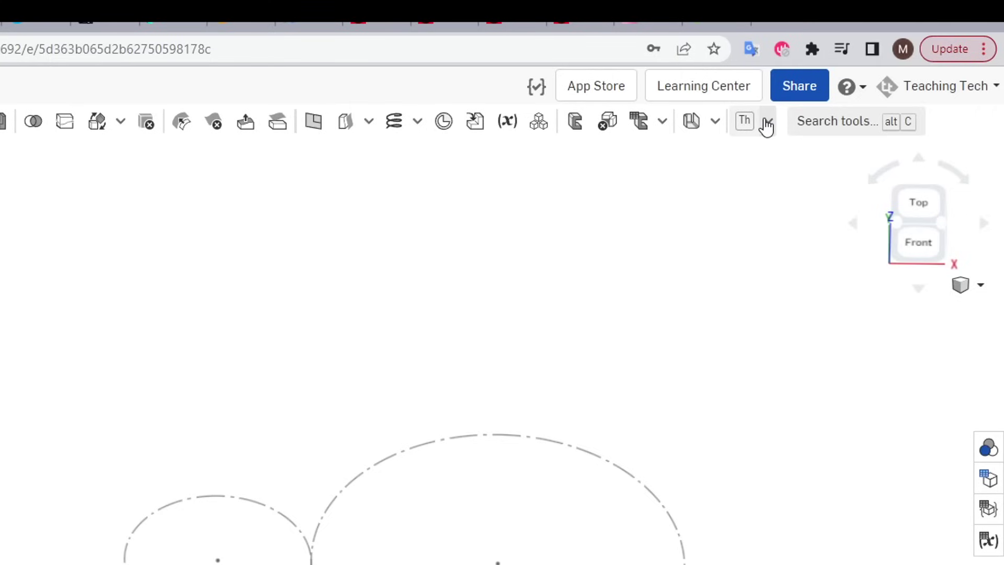
{"action": "left_click", "coordinate": [859, 74]}
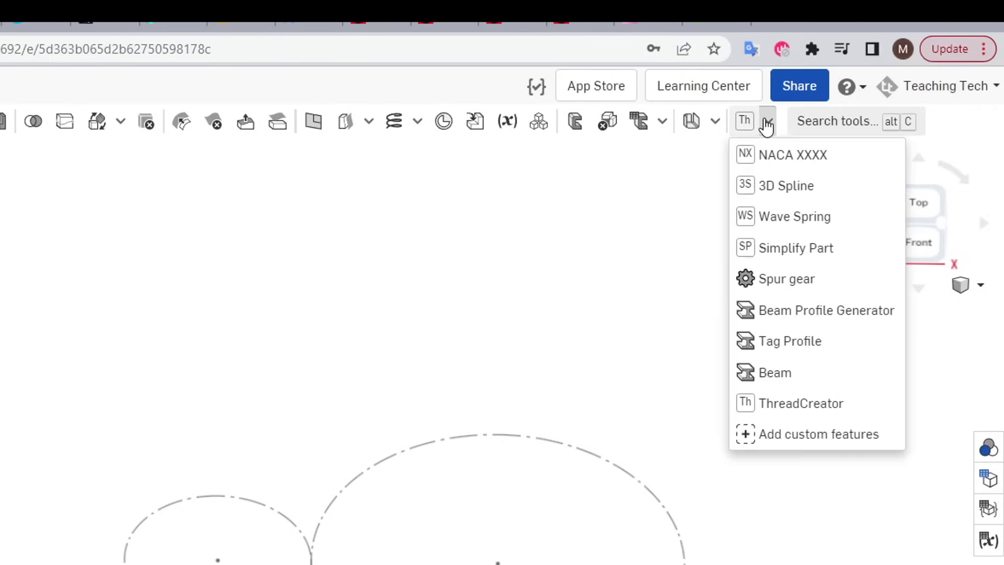
{"action": "left_click", "coordinate": [785, 279]}
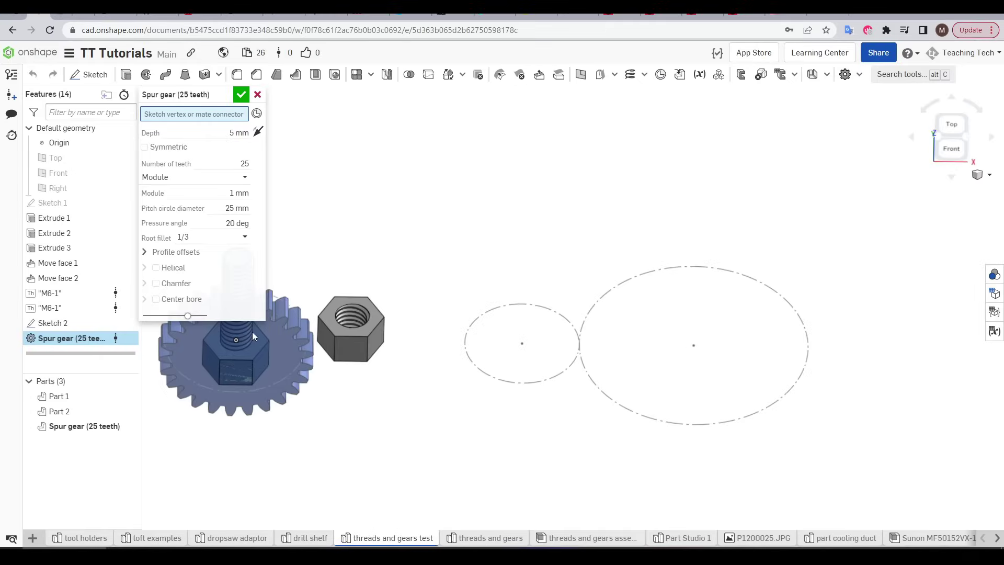
{"action": "middle_click_drag", "start_coordinate": [354, 368], "coordinate": [491, 343]}
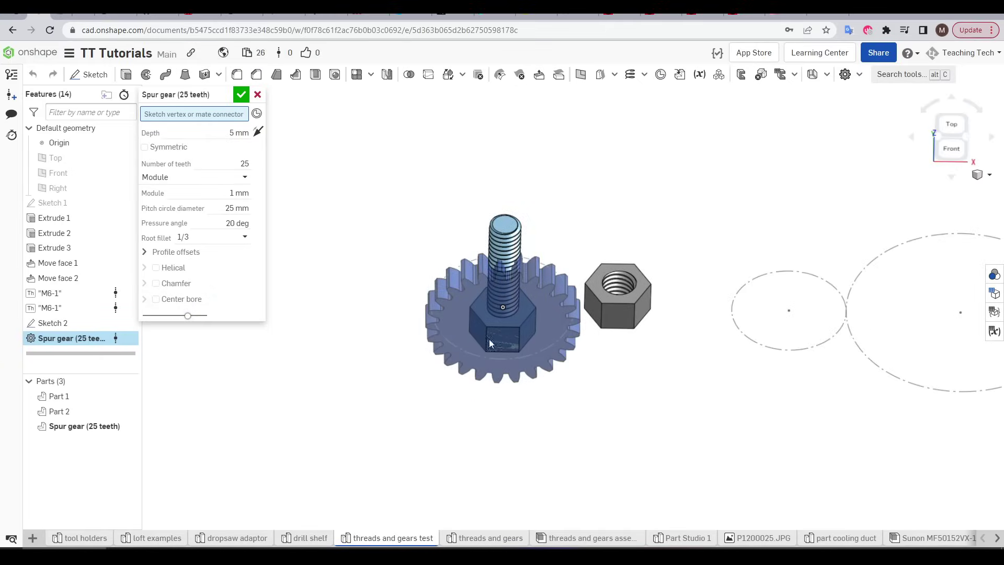
{"action": "mouse_move", "coordinate": [745, 372]}
{"action": "middle_mouse_down"}
{"action": "mouse_move", "coordinate": [641, 396]}
{"action": "mouse_move", "coordinate": [575, 393]}
{"action": "middle_mouse_up"}
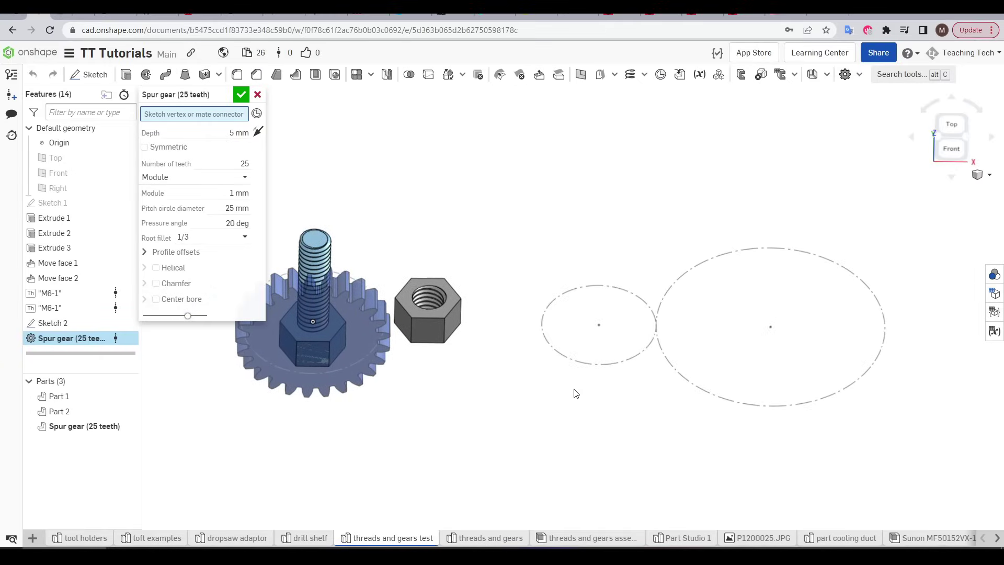
{"action": "left_click", "coordinate": [599, 325]}
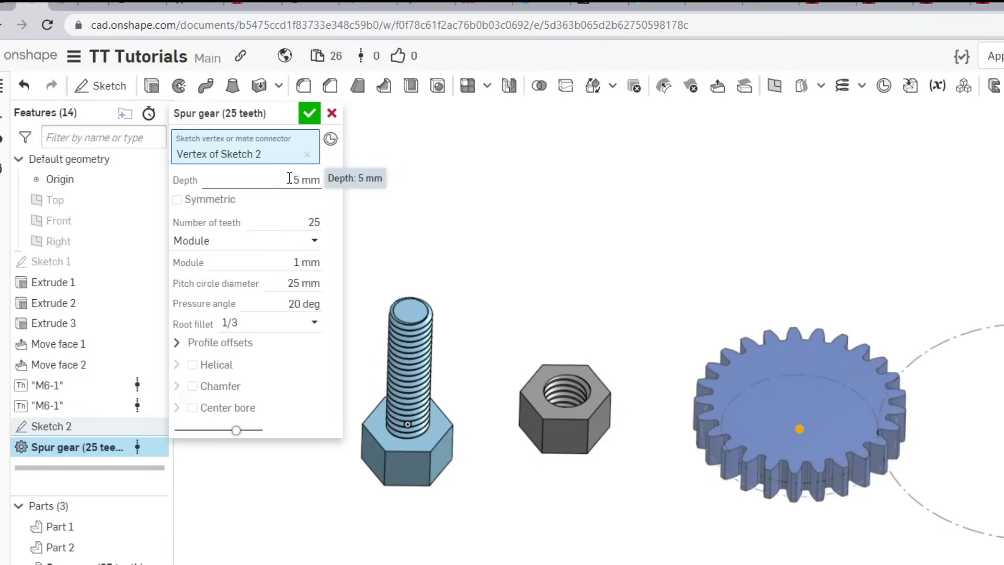
Step: Try a 10 mm gear depth, then return it to 5 mm
{"action": "left_click", "coordinate": [289, 178]}
{"action": "type", "text": "10"}
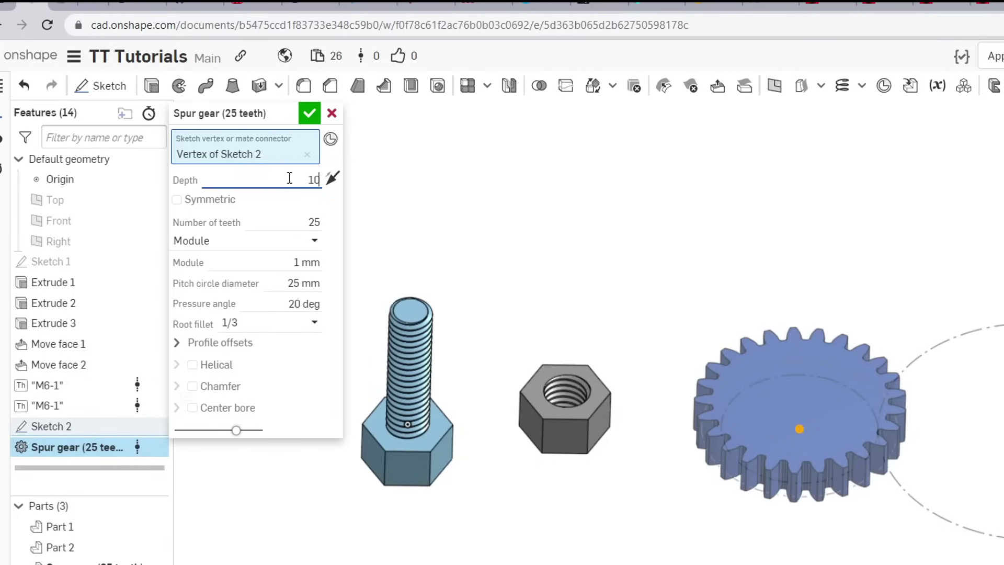
{"action": "key", "text": "Return"}
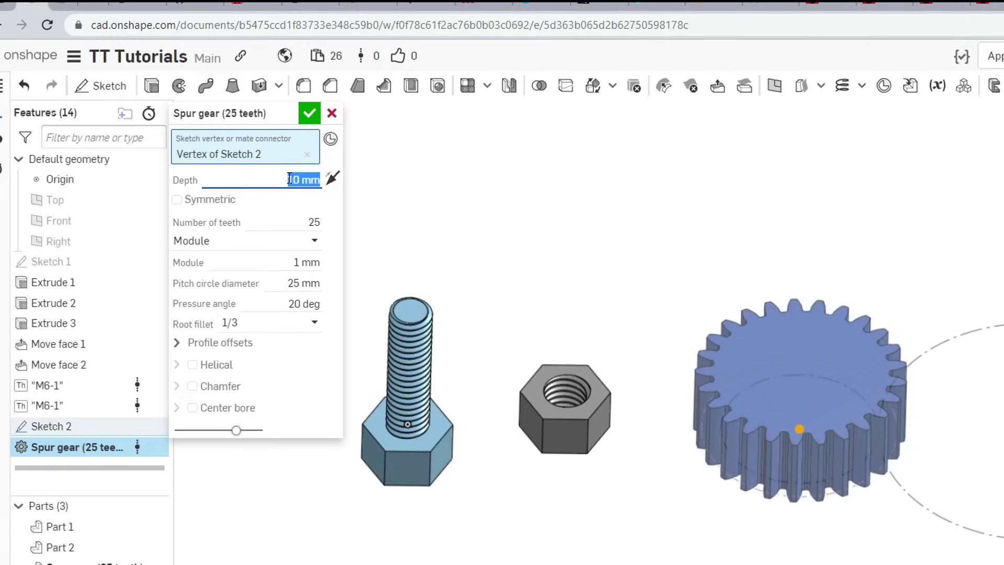
{"action": "type", "text": "5"}
{"action": "key", "text": "Return"}
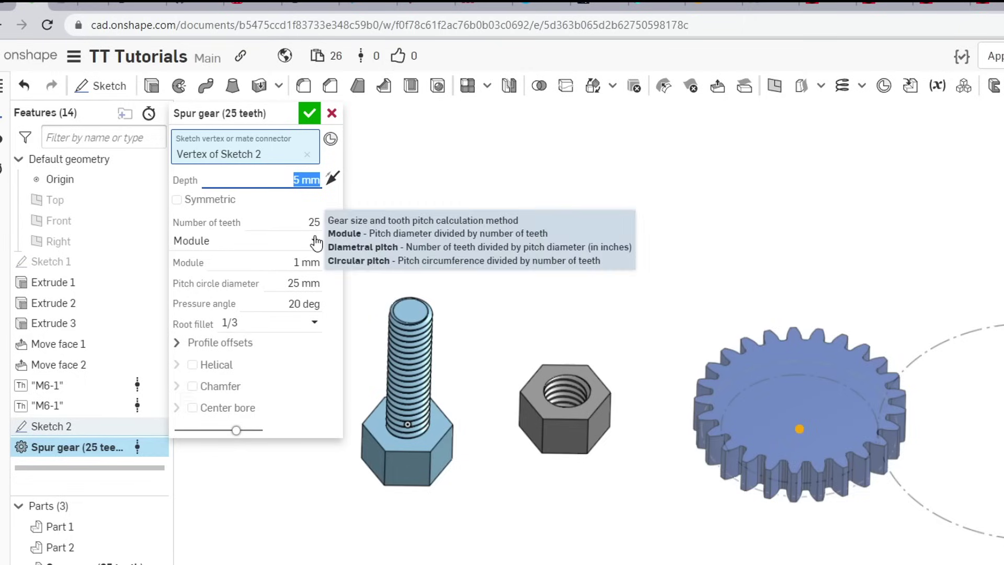
Step: Size the gear by Diametral pitch with a 20 mm pitch circle diameter
{"action": "left_click", "coordinate": [316, 240]}
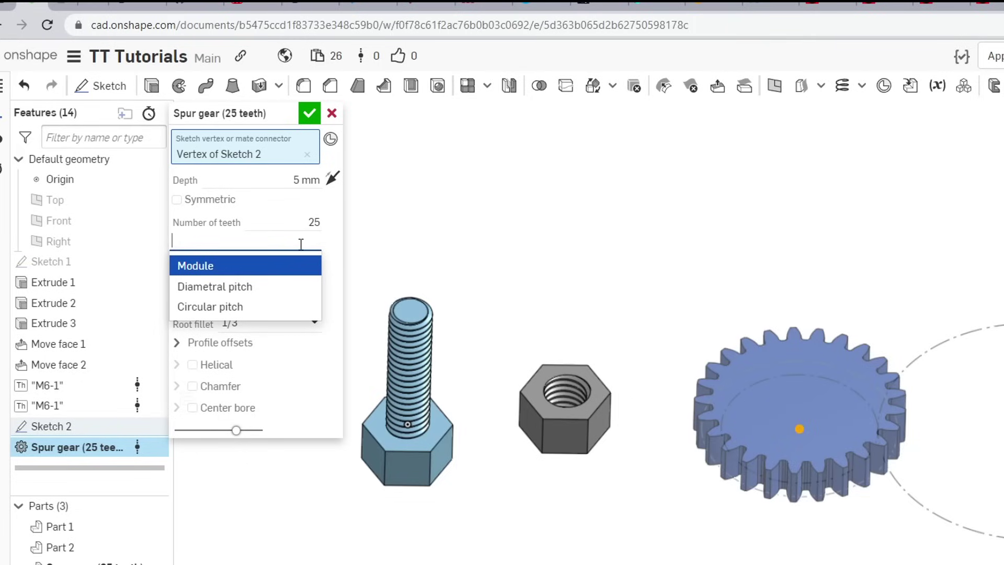
{"action": "left_click", "coordinate": [255, 286]}
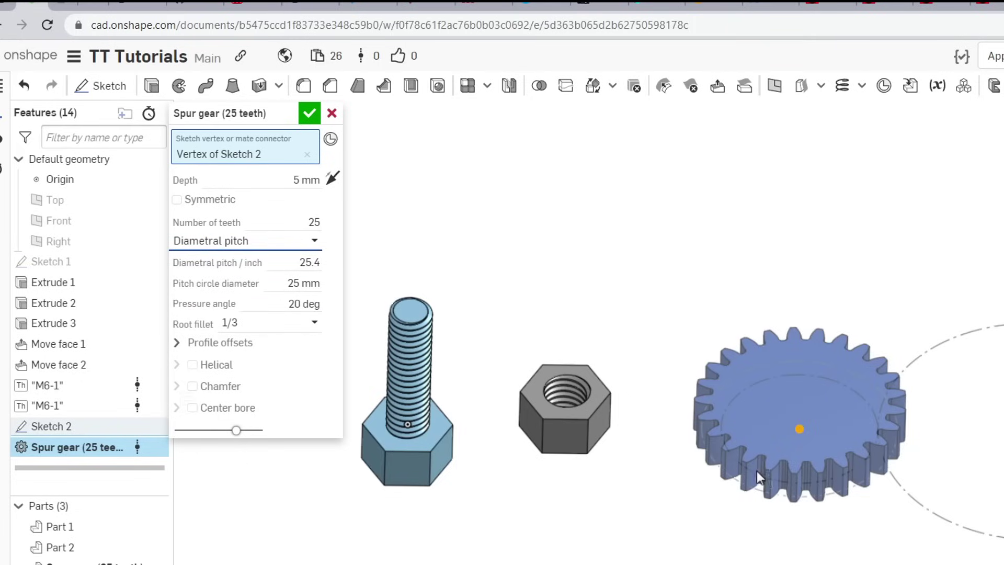
{"action": "left_click", "coordinate": [287, 283]}
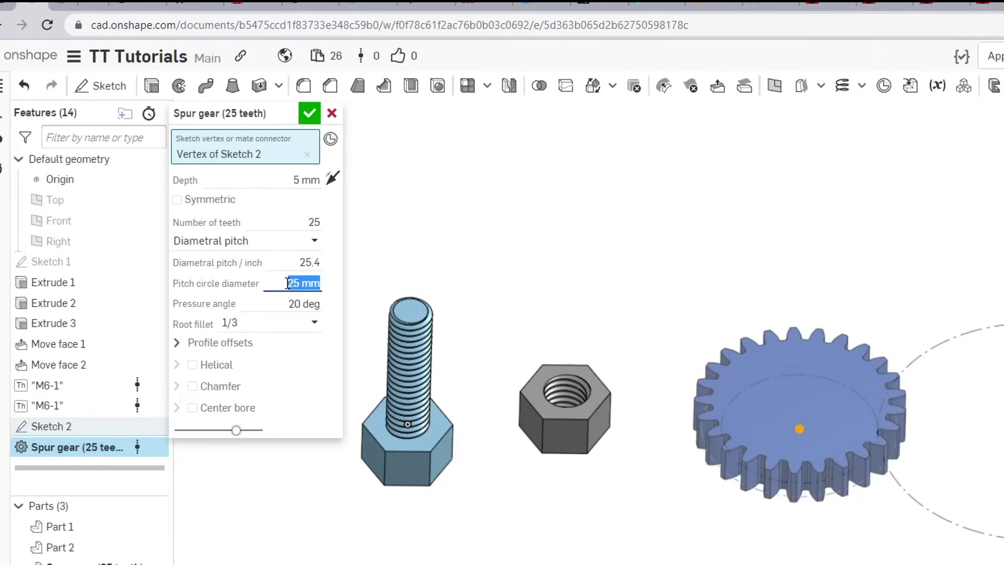
{"action": "type", "text": "20"}
{"action": "key", "text": "Return"}
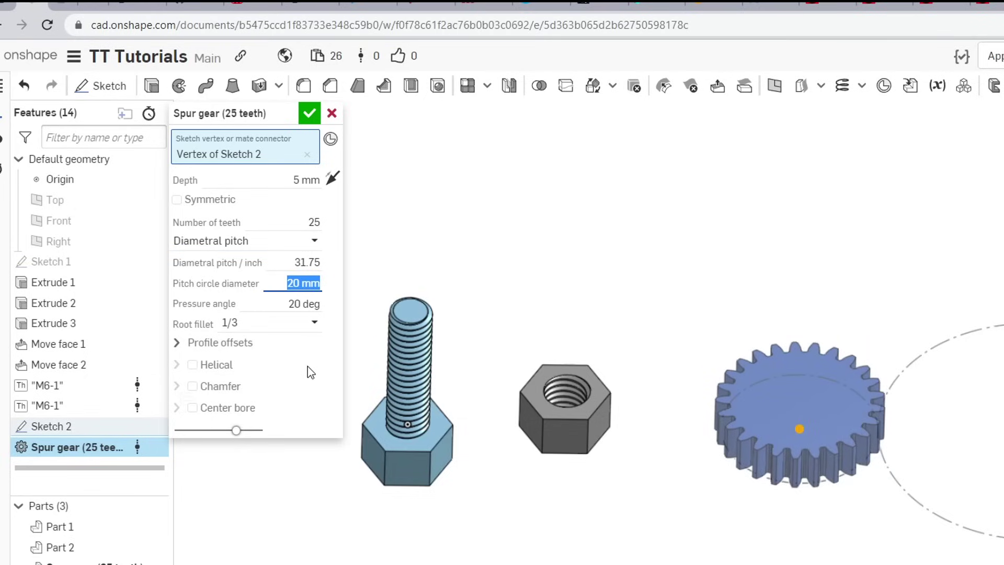
Step: Preview helical, double-helix and chamfered tooth options, switching Helical back off
{"action": "left_click", "coordinate": [193, 365]}
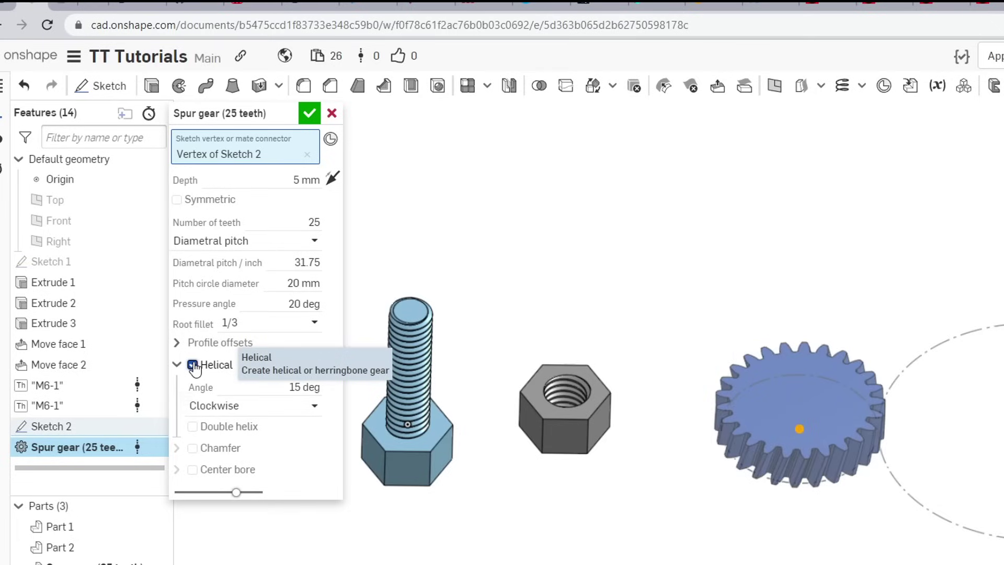
{"action": "left_click", "coordinate": [192, 426]}
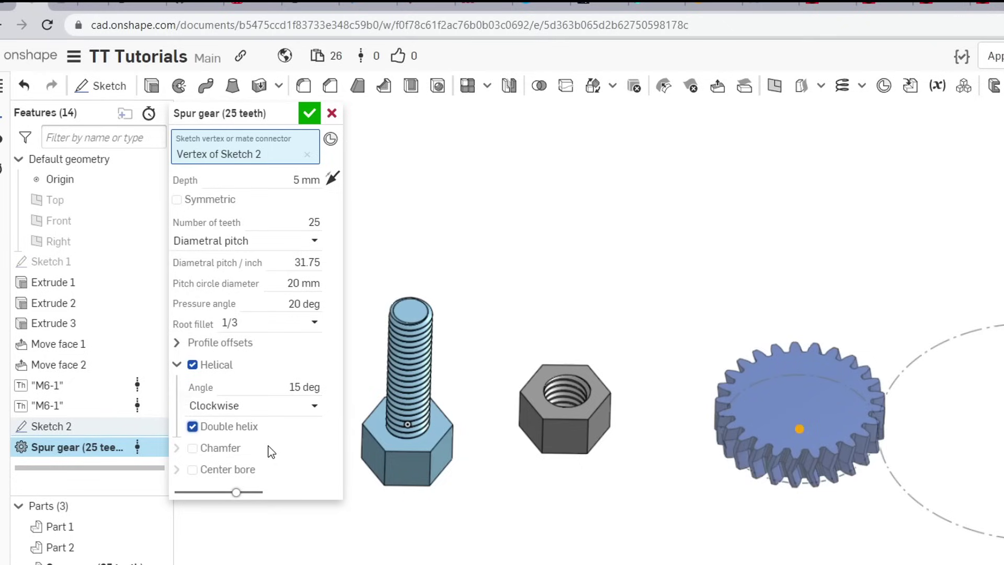
{"action": "left_click", "coordinate": [193, 364]}
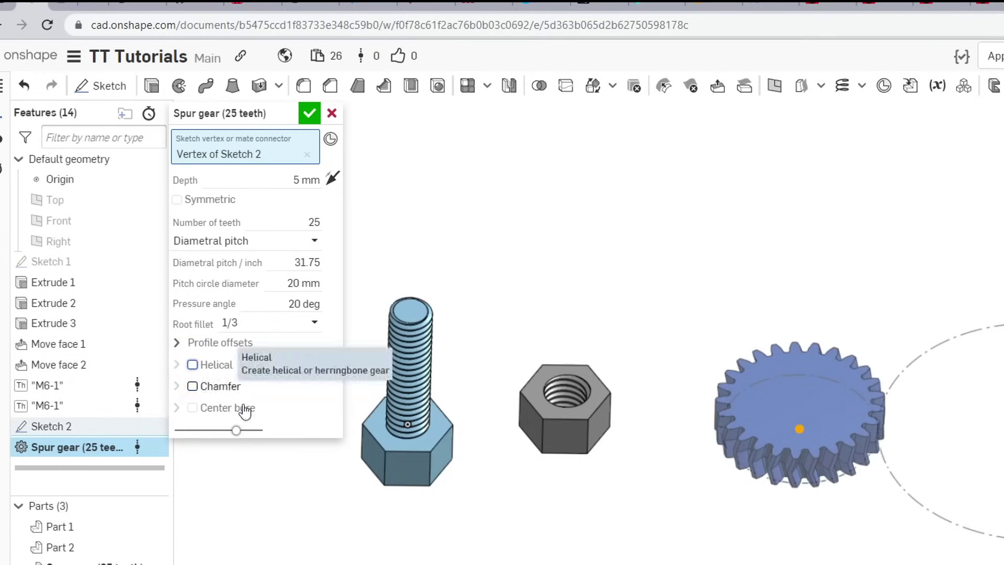
{"action": "left_click", "coordinate": [193, 387]}
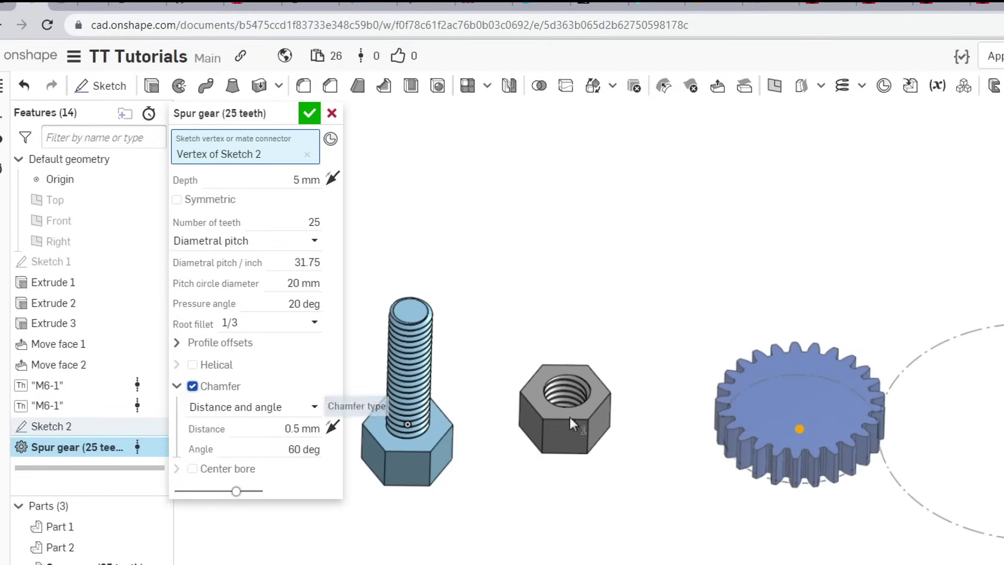
{"action": "scroll", "coordinate": [754, 390], "scroll_direction": "up", "scroll_amount": 5}
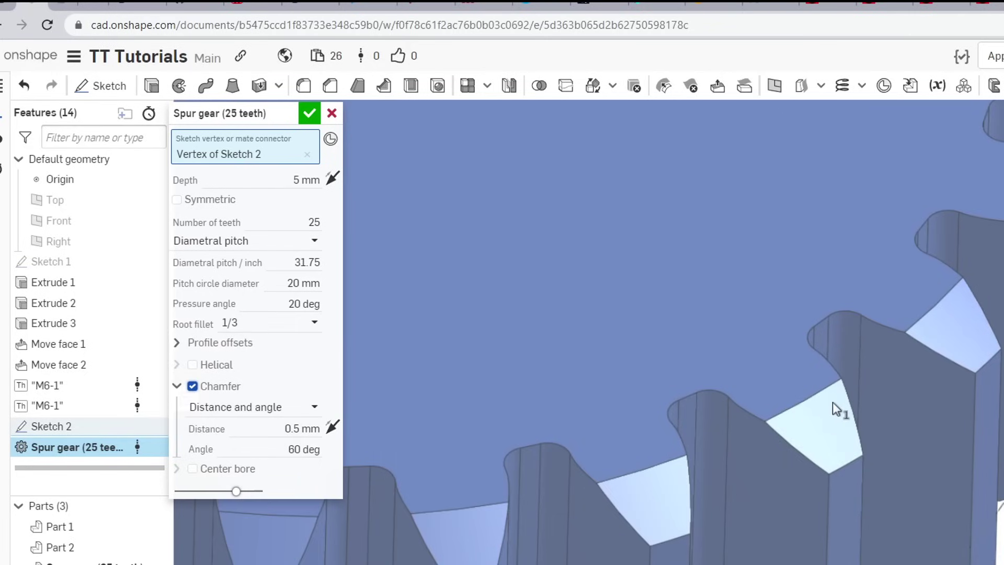
{"action": "scroll", "coordinate": [836, 403], "scroll_direction": "down", "scroll_amount": 5}
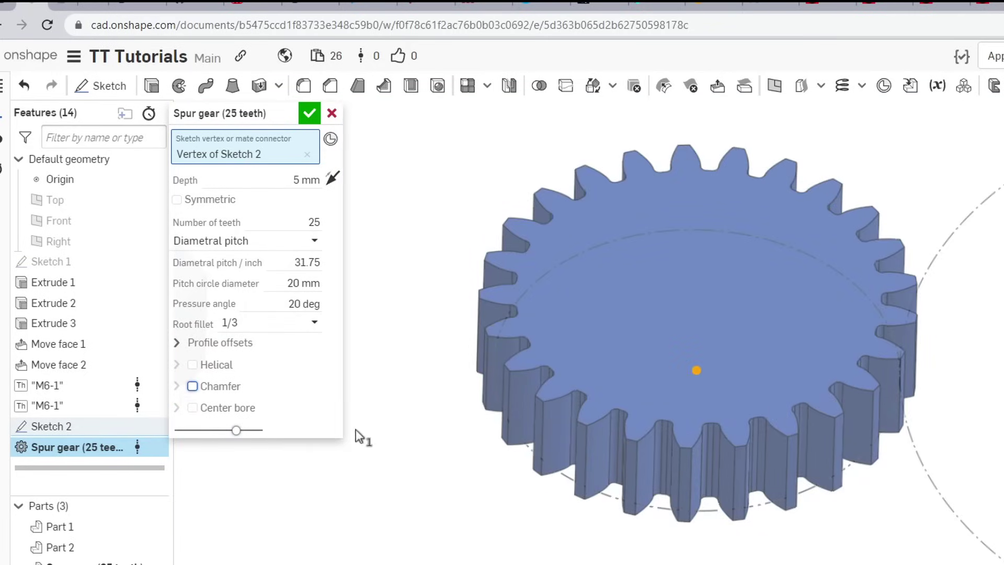
Step: Add a 5 mm centre bore to the gear, previewing then removing a keyway
{"action": "left_click", "coordinate": [192, 408]}
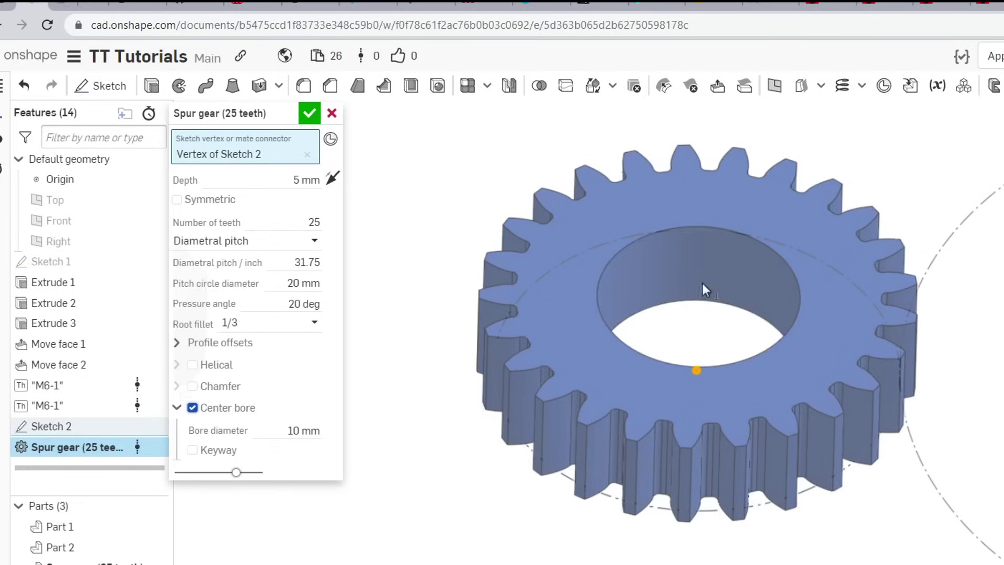
{"action": "left_click", "coordinate": [273, 431]}
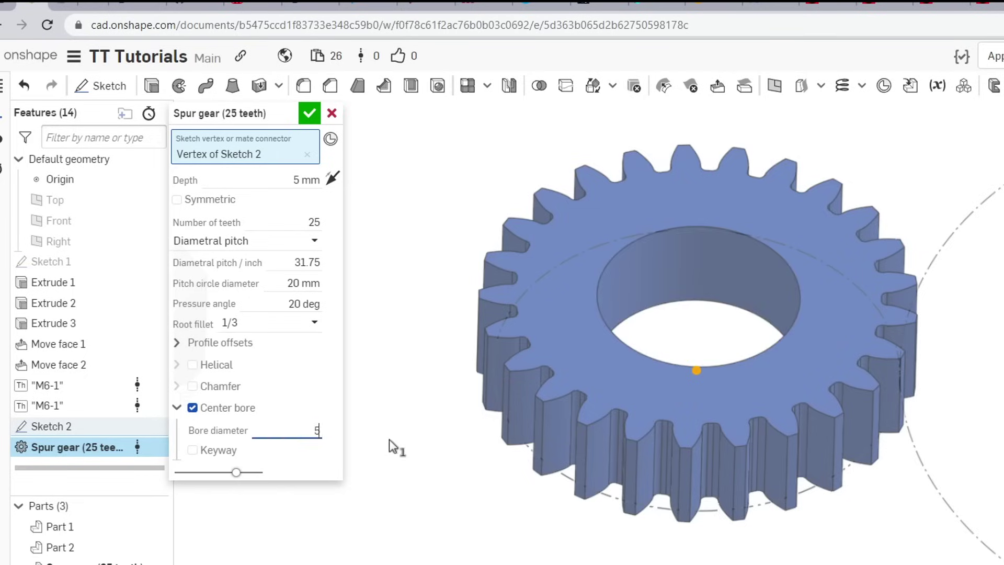
{"action": "key", "text": "Return"}
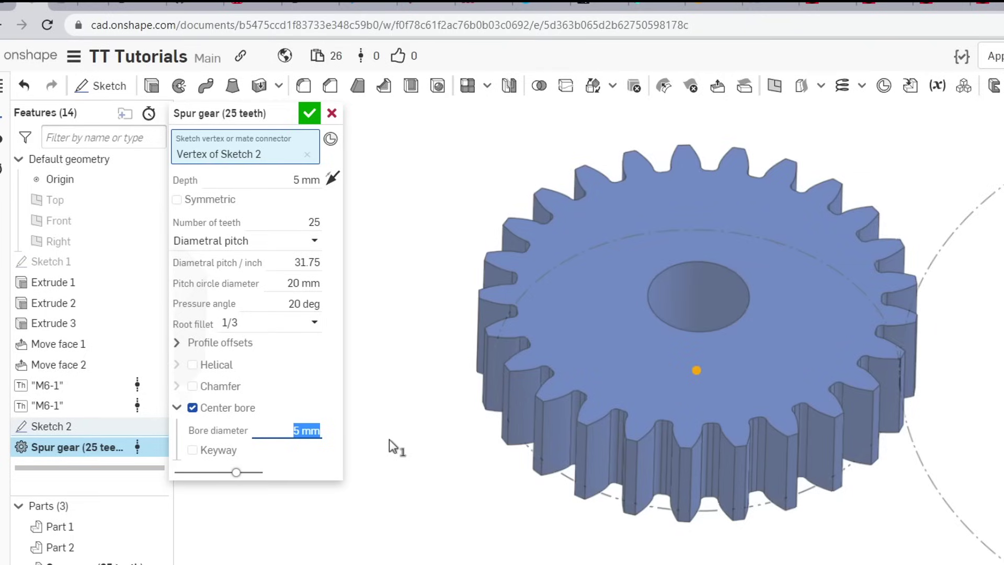
{"action": "left_click", "coordinate": [192, 450]}
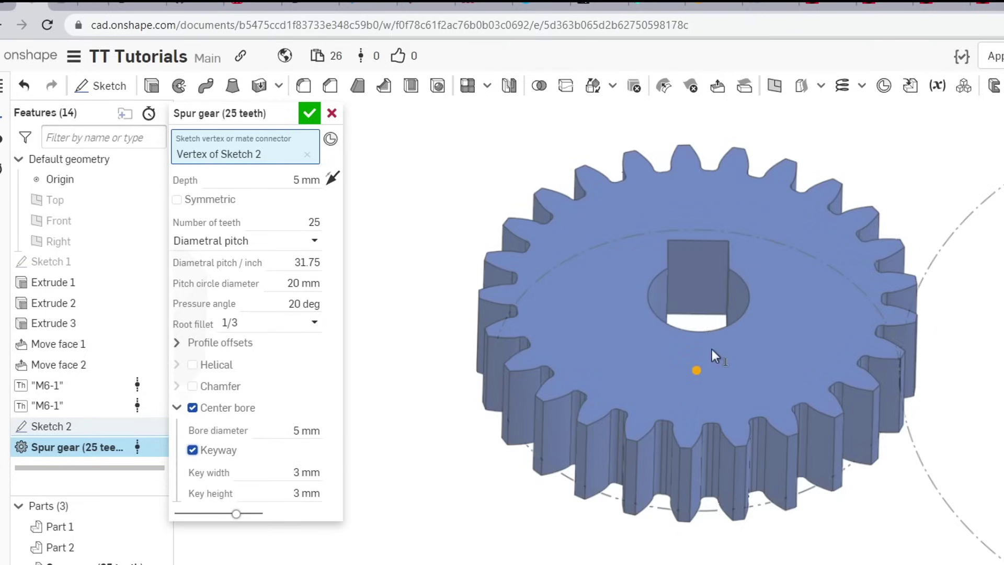
{"action": "right_click_drag", "start_coordinate": [691, 297], "coordinate": [638, 281]}
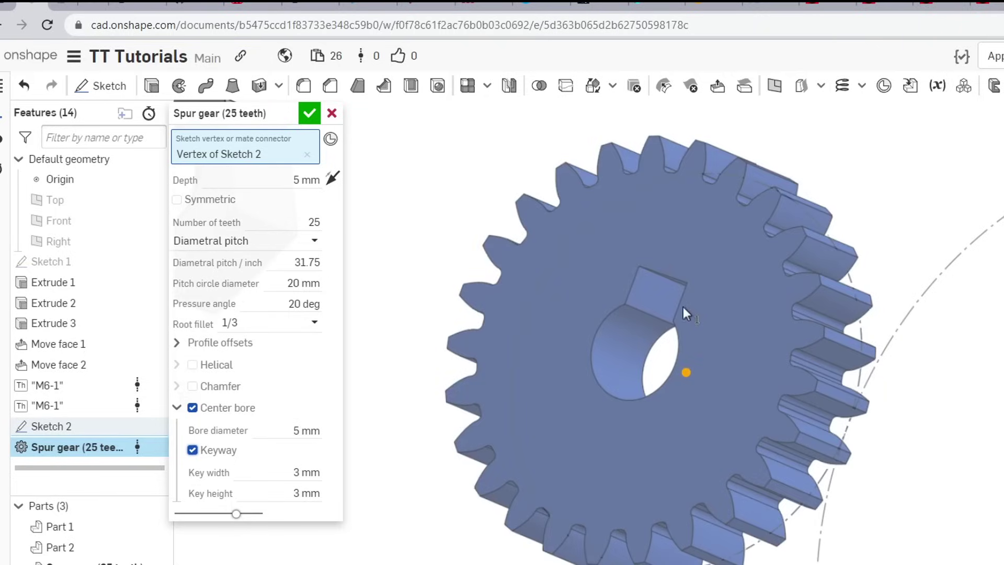
{"action": "left_click", "coordinate": [193, 450]}
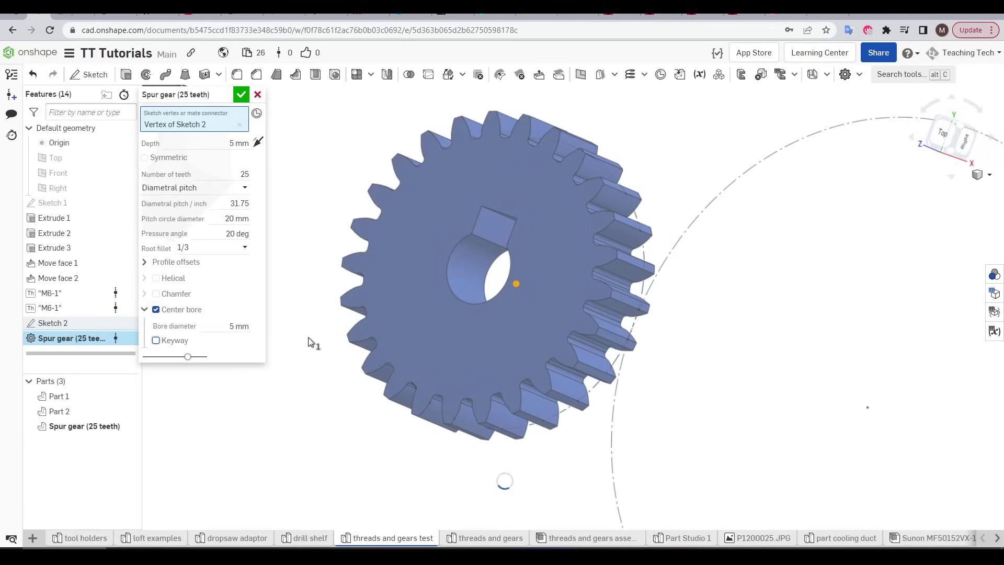
Step: Confirm the 25-tooth gear and give the second spur gear a 40 mm pitch circle diameter
{"action": "left_click", "coordinate": [241, 99]}
{"action": "scroll", "coordinate": [286, 243], "scroll_direction": "down", "scroll_amount": 4}
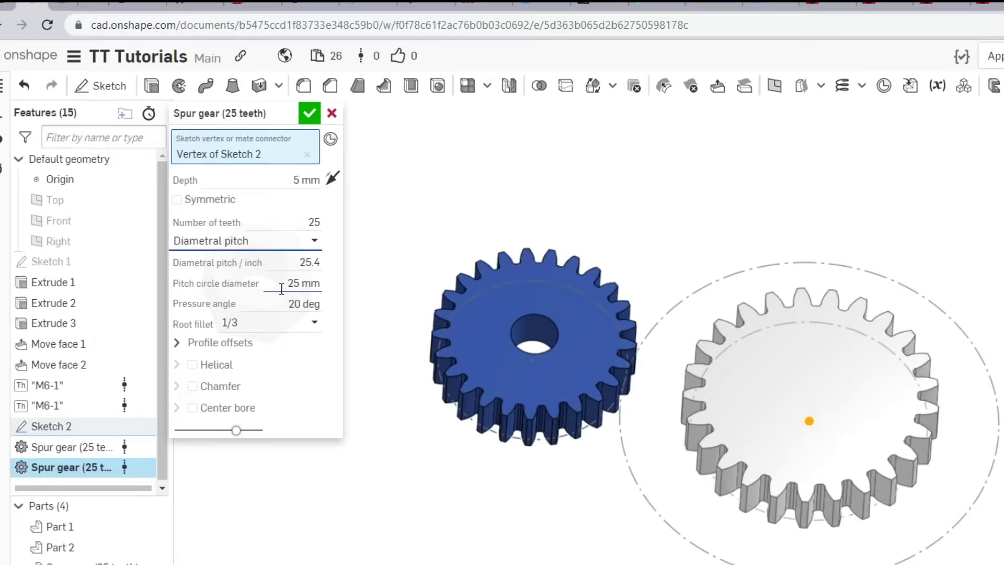
{"action": "left_click", "coordinate": [281, 289]}
{"action": "type", "text": "40"}
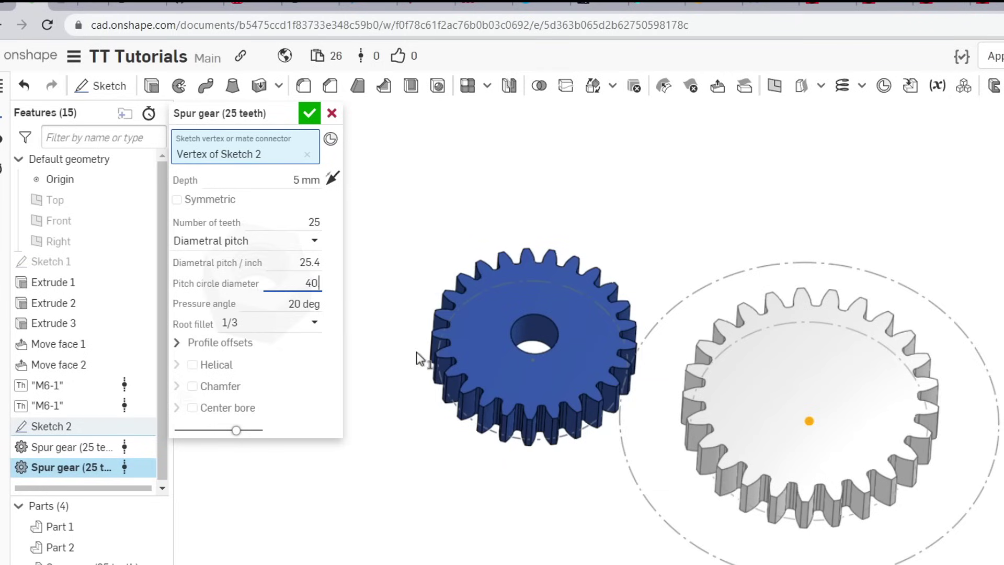
{"action": "key", "text": "Return"}
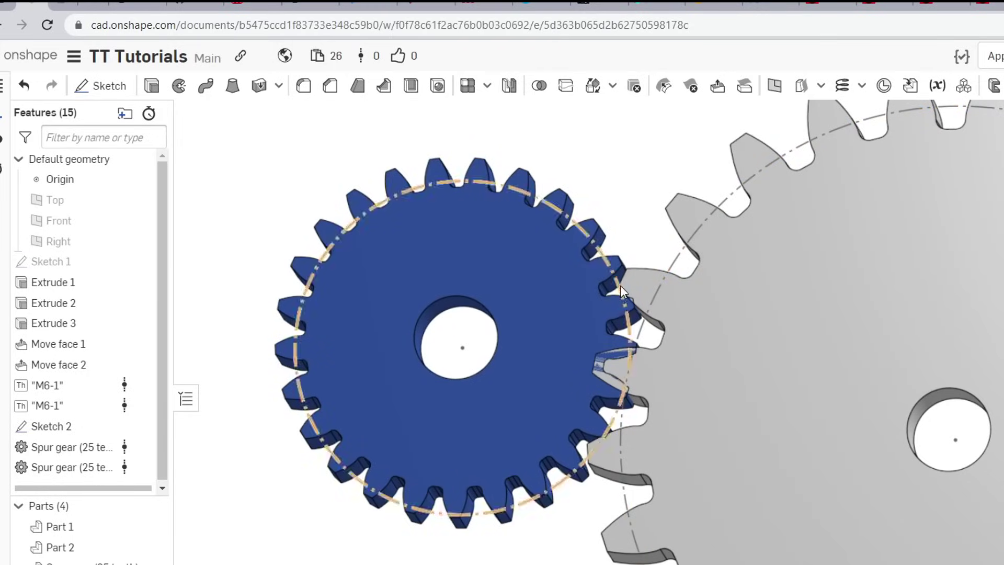
{"action": "scroll", "coordinate": [679, 337], "scroll_direction": "down", "scroll_amount": 5}
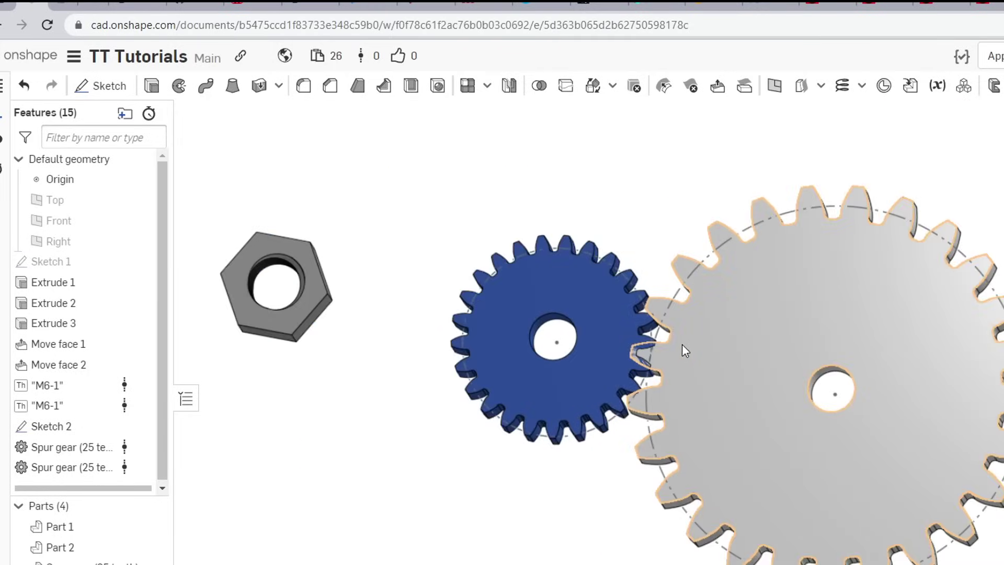
{"action": "right_click_drag", "start_coordinate": [682, 344], "coordinate": [705, 333]}
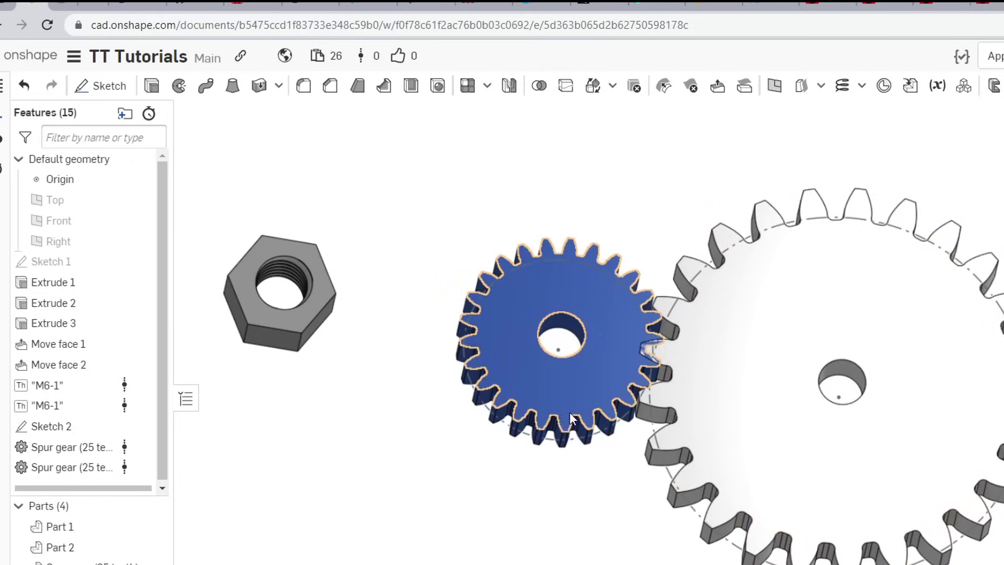
Step: Change the first spur gear to 20 teeth with a 20 mm pitch circle diameter
{"action": "double_click", "coordinate": [83, 447]}
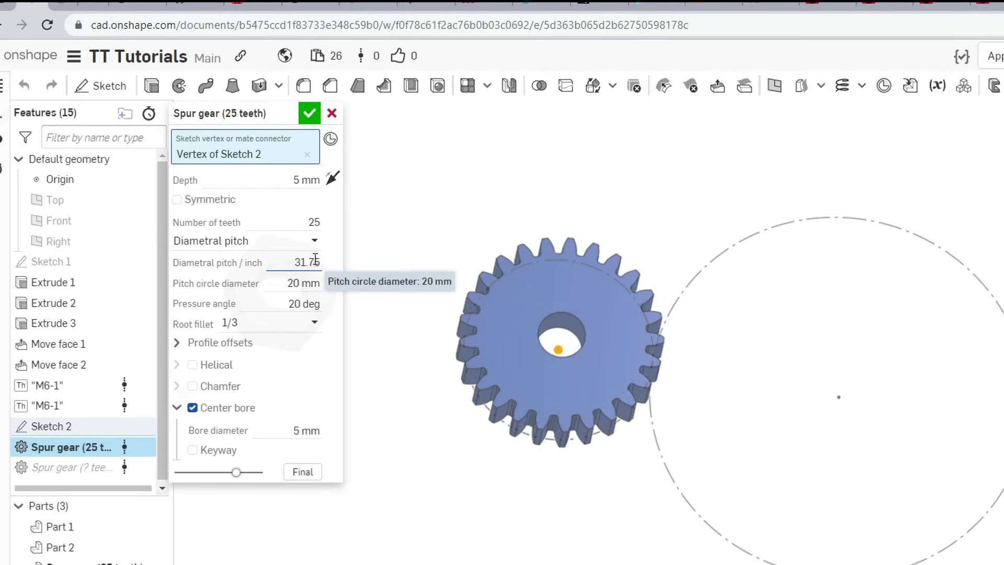
{"action": "left_click", "coordinate": [309, 222]}
{"action": "type", "text": "20"}
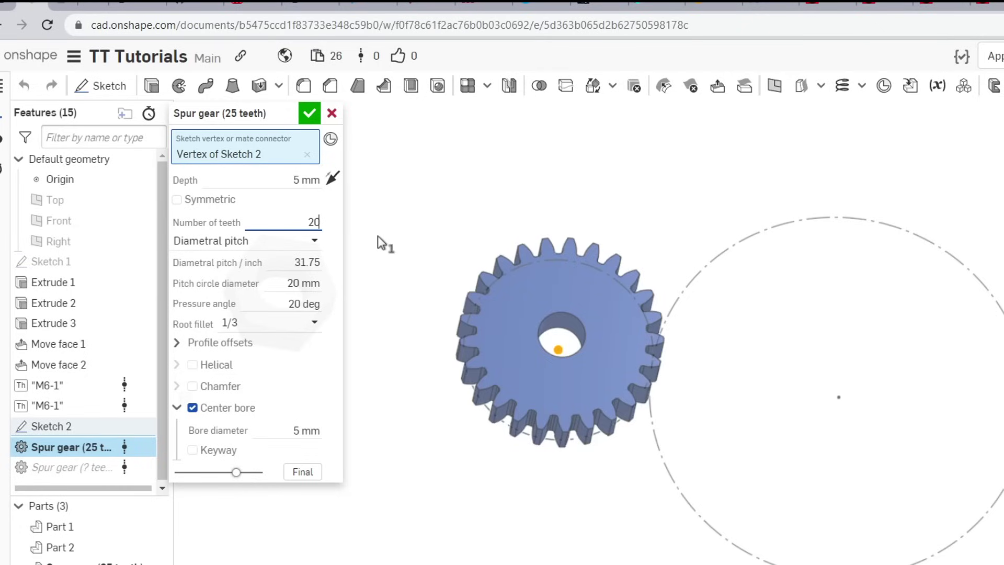
{"action": "key", "text": "Return"}
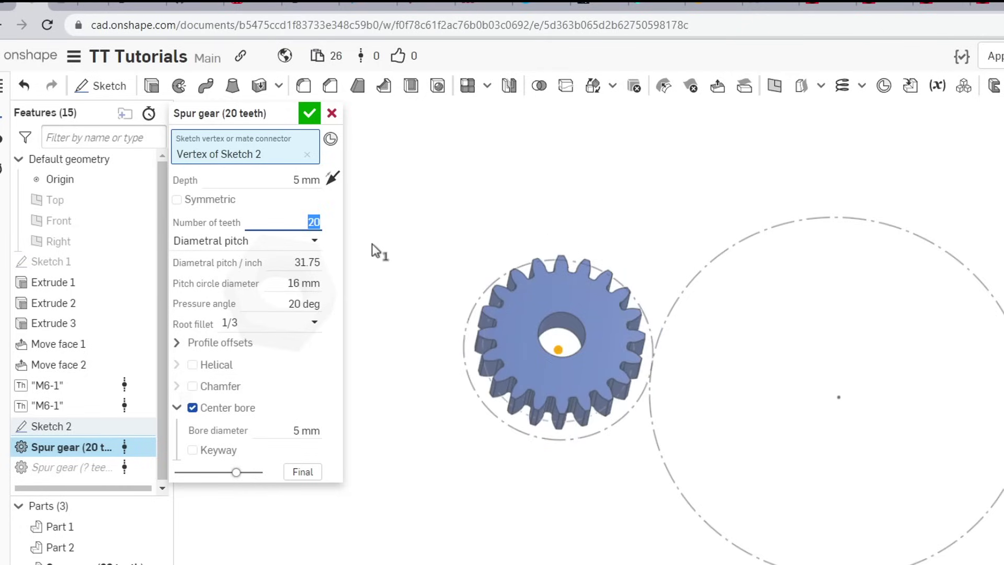
{"action": "left_click", "coordinate": [287, 283]}
{"action": "left_click_drag", "start_coordinate": [287, 283], "coordinate": [336, 288]}
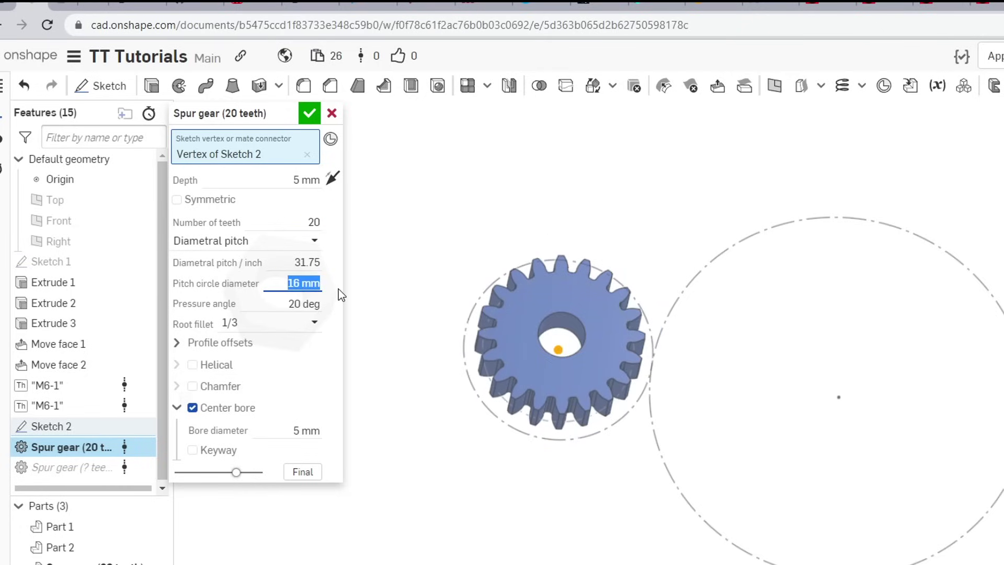
{"action": "type", "text": "20"}
{"action": "key", "text": "Return"}
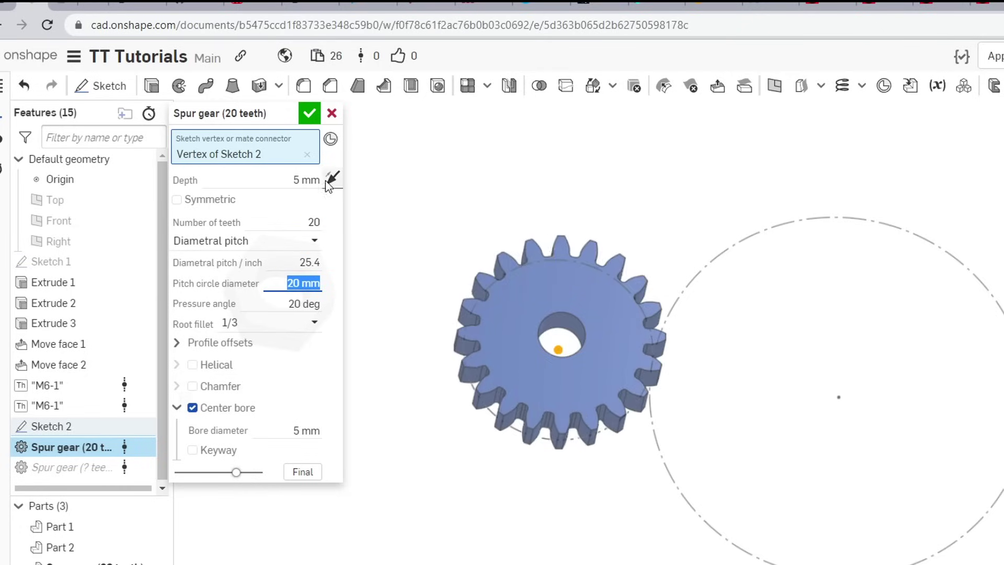
{"action": "left_click", "coordinate": [310, 114]}
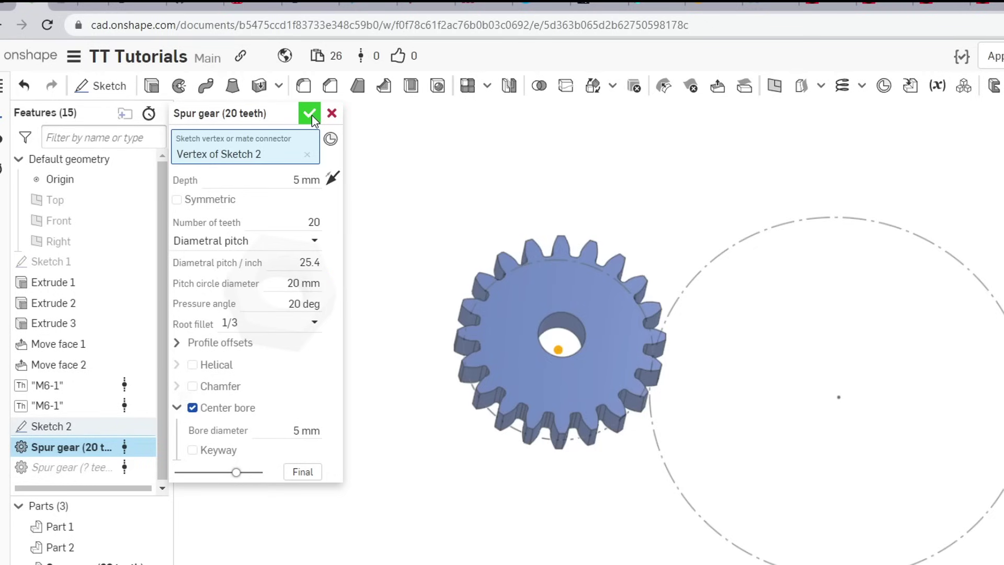
Step: Change the second spur gear to 40 teeth with a 40 mm pitch circle diameter
{"action": "double_click", "coordinate": [71, 467]}
{"action": "left_click", "coordinate": [309, 223]}
{"action": "type", "text": "40"}
{"action": "key", "text": "Return"}
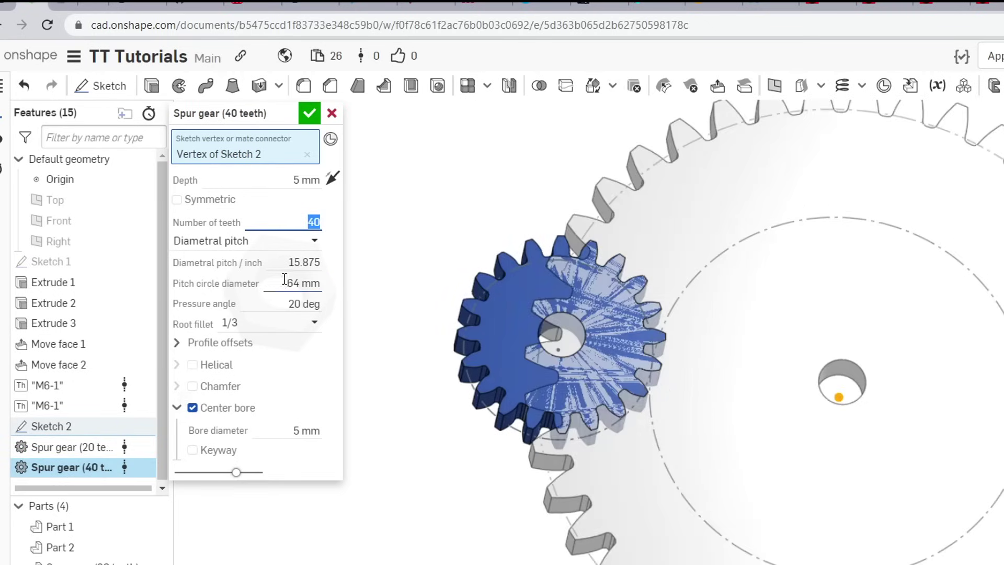
{"action": "left_click", "coordinate": [283, 283]}
{"action": "type", "text": "40"}
{"action": "key", "text": "Return"}
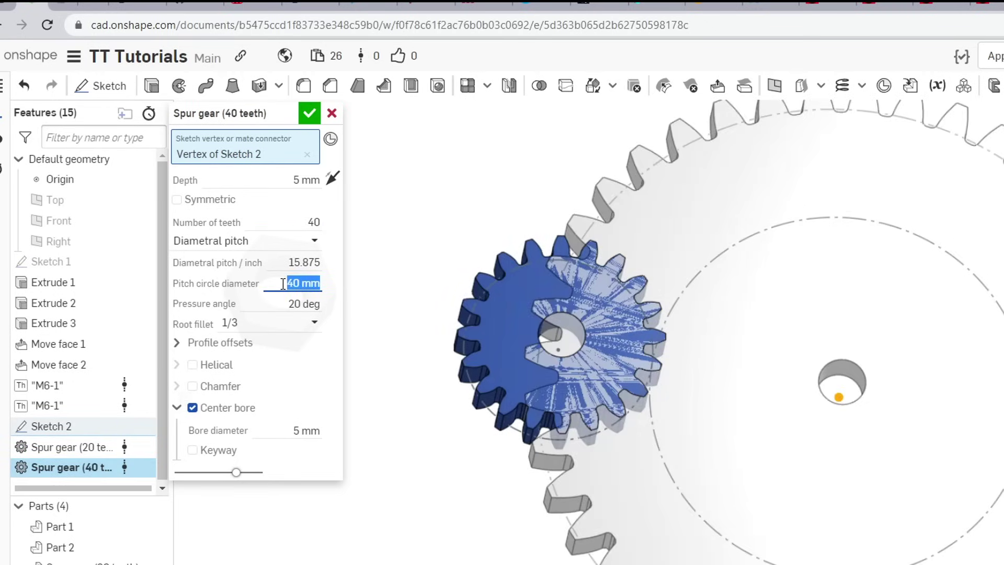
{"action": "left_click", "coordinate": [309, 113]}
{"action": "scroll", "coordinate": [654, 350], "scroll_direction": "up", "scroll_amount": 3}
{"action": "right_click_drag", "start_coordinate": [653, 349], "coordinate": [692, 375]}
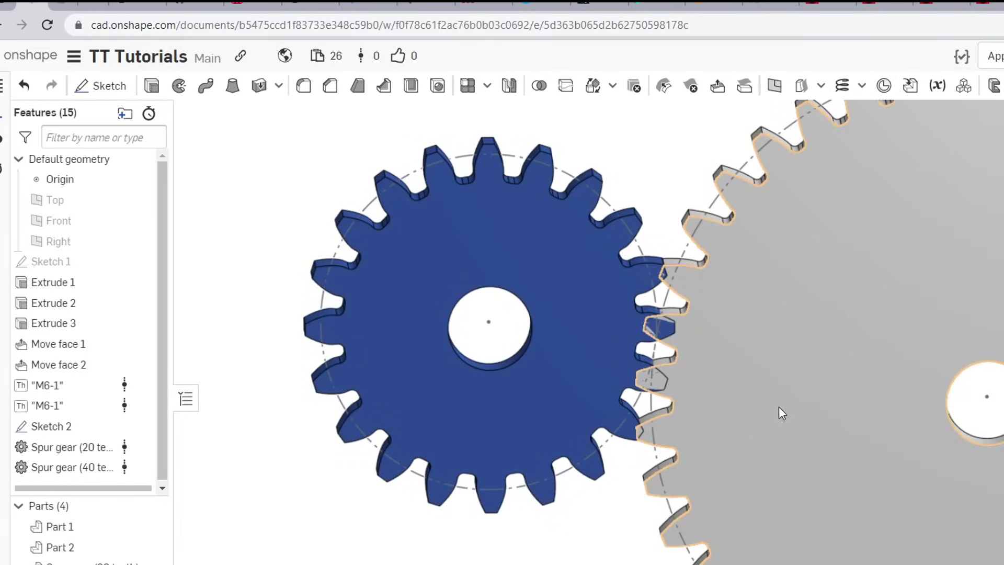
{"action": "right_click_drag", "start_coordinate": [773, 401], "coordinate": [765, 383]}
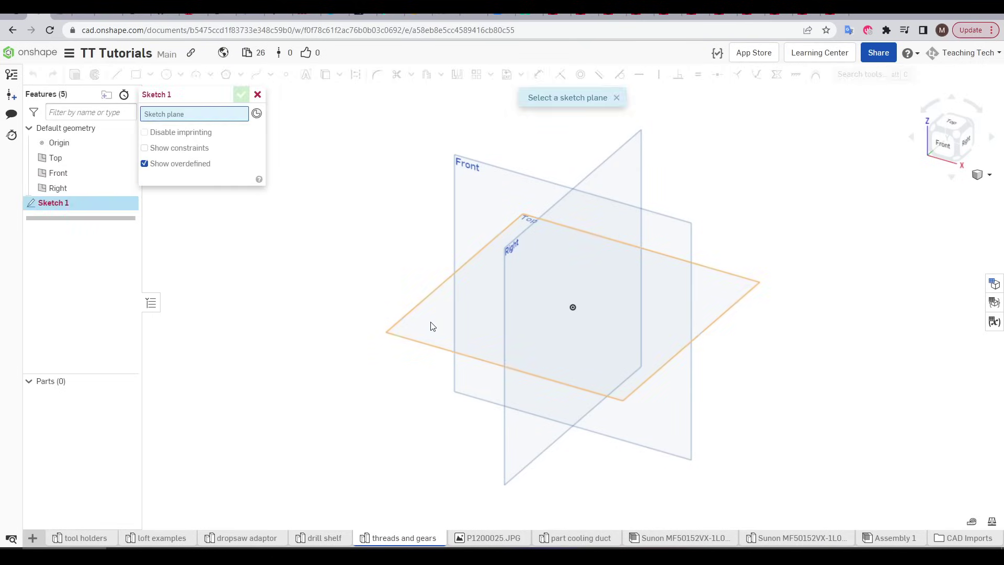
Step: Start a Top-plane sketch with two touching construction circles, one at the origin
{"action": "left_click", "coordinate": [432, 325]}
{"action": "key", "text": "n"}
{"action": "key", "text": "p"}
{"action": "key", "text": "c"}
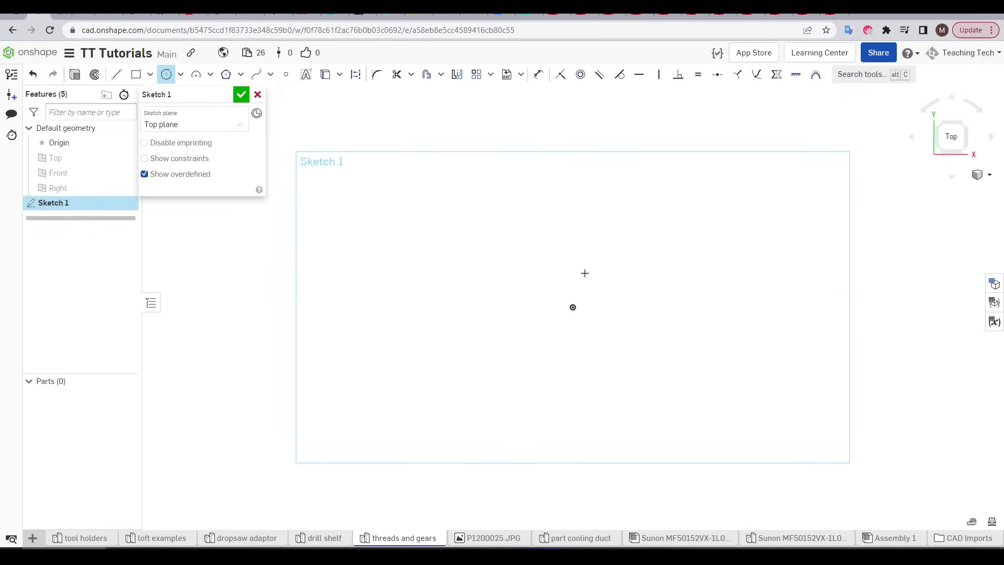
{"action": "key", "text": "q"}
{"action": "left_click", "coordinate": [572, 307]}
{"action": "left_click", "coordinate": [494, 270]}
{"action": "left_click", "coordinate": [751, 307]}
{"action": "left_click", "coordinate": [663, 306]}
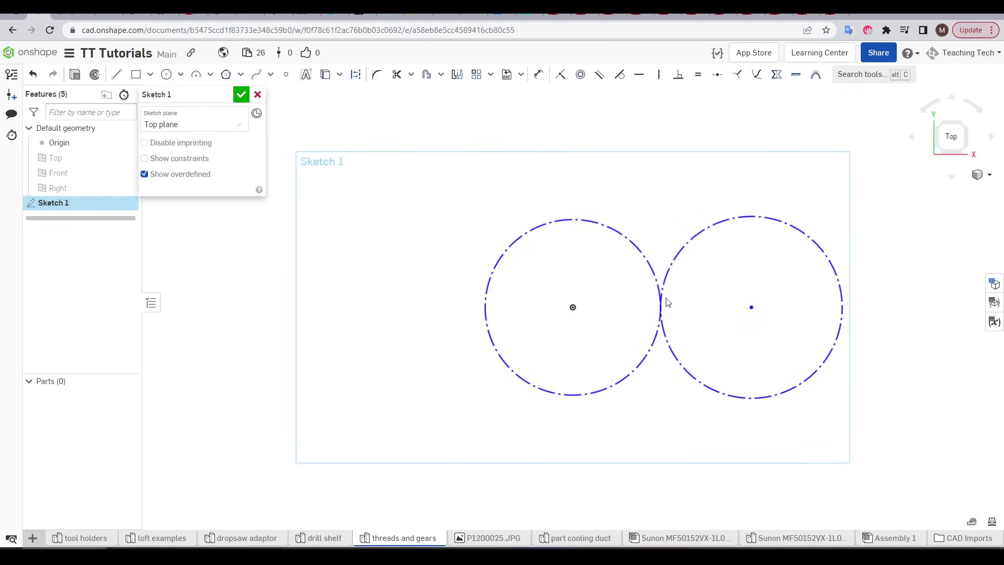
Step: Dimension the left circle to Ø80 and the right circle to Ø40
{"action": "key", "text": "d"}
{"action": "left_click", "coordinate": [519, 239]}
{"action": "left_click", "coordinate": [418, 188]}
{"action": "type", "text": "80"}
{"action": "key", "text": "Return"}
{"action": "left_click", "coordinate": [690, 236]}
{"action": "left_click", "coordinate": [730, 189]}
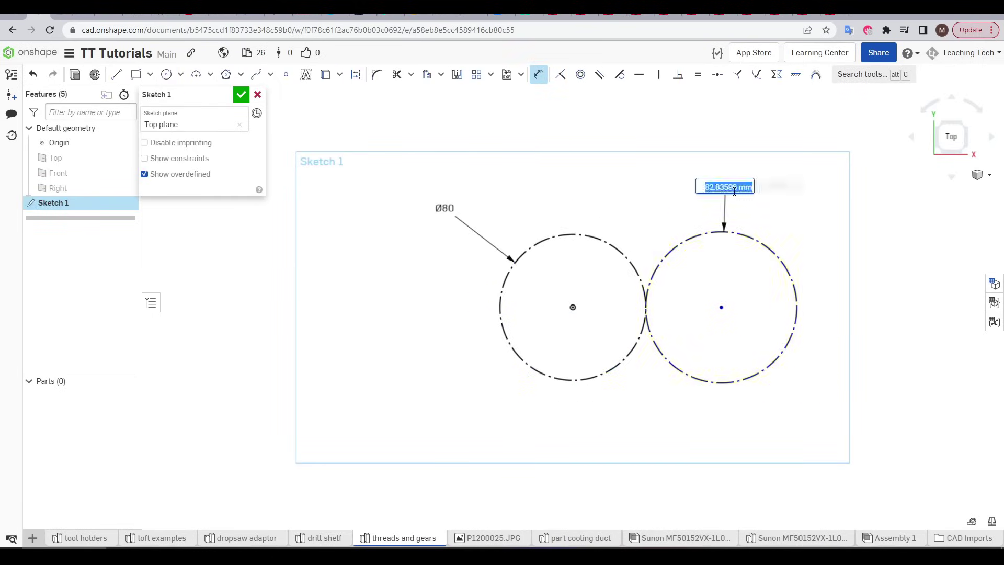
{"action": "type", "text": "40"}
{"action": "key", "text": "Return"}
{"action": "key", "text": "Escape"}
{"action": "scroll", "coordinate": [668, 316], "scroll_direction": "up", "scroll_amount": 3}
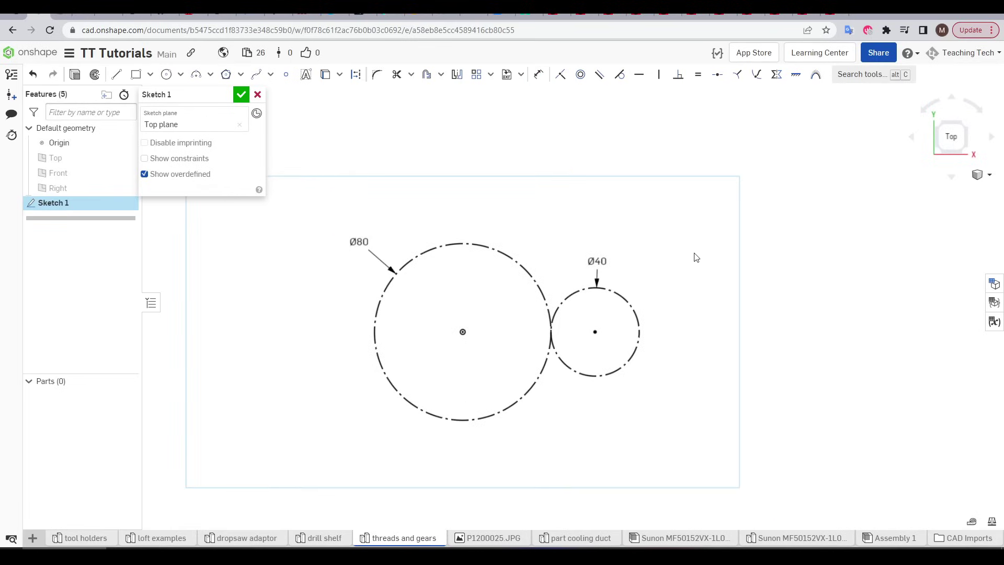
Step: Draw hole circles at both circle centres and a rounded slot along the arm
{"action": "key", "text": "c"}
{"action": "left_click", "coordinate": [463, 331]}
{"action": "left_click", "coordinate": [480, 332]}
{"action": "left_click", "coordinate": [595, 332]}
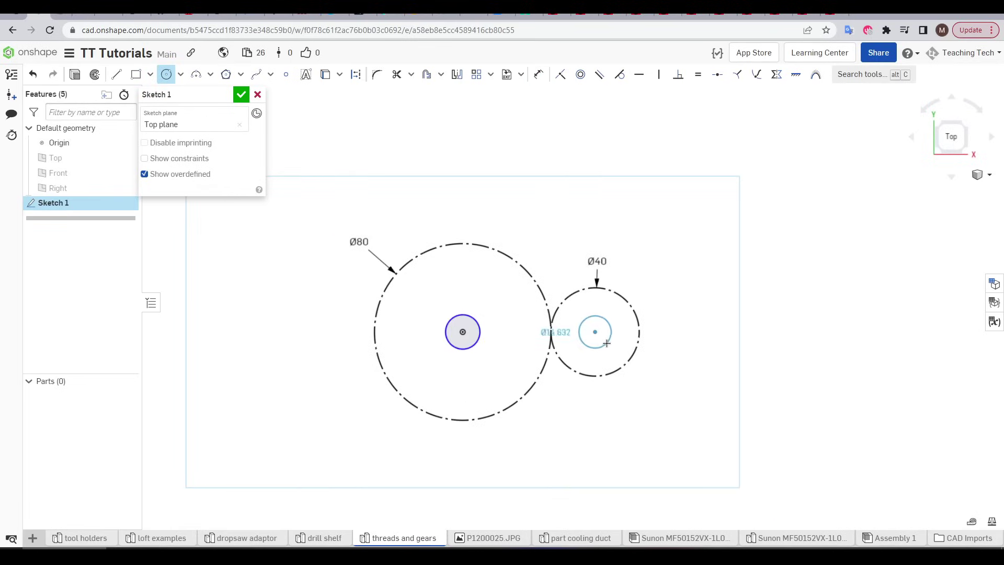
{"action": "left_click", "coordinate": [615, 332]}
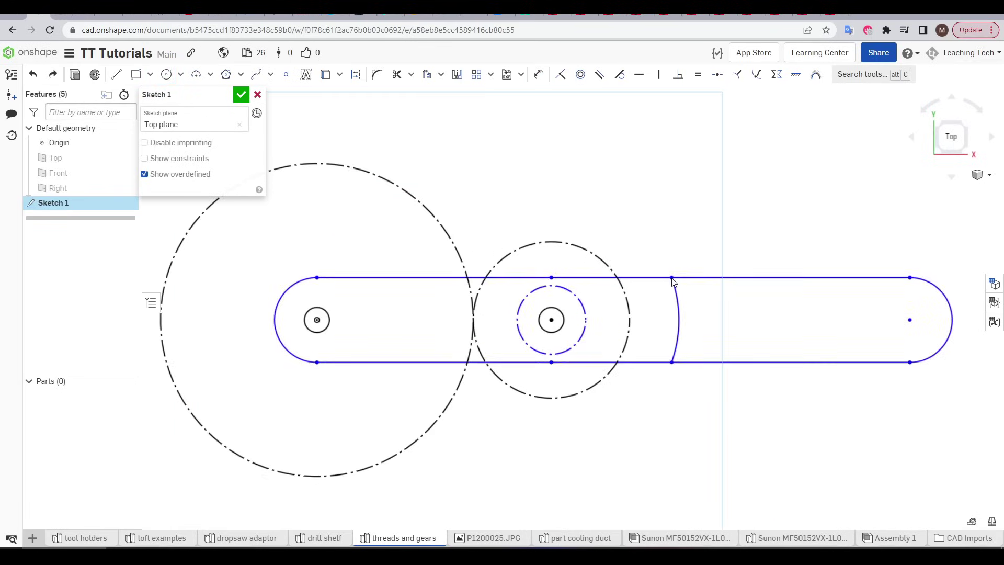
{"action": "left_click", "coordinate": [688, 314]}
{"action": "key", "text": "d"}
{"action": "left_click", "coordinate": [940, 320]}
Step: Dimension the slot end radius to R10 and its gap from the Ø40 circle to 6 mm
{"action": "left_click", "coordinate": [936, 238]}
{"action": "type", "text": "10"}
{"action": "key", "text": "Return"}
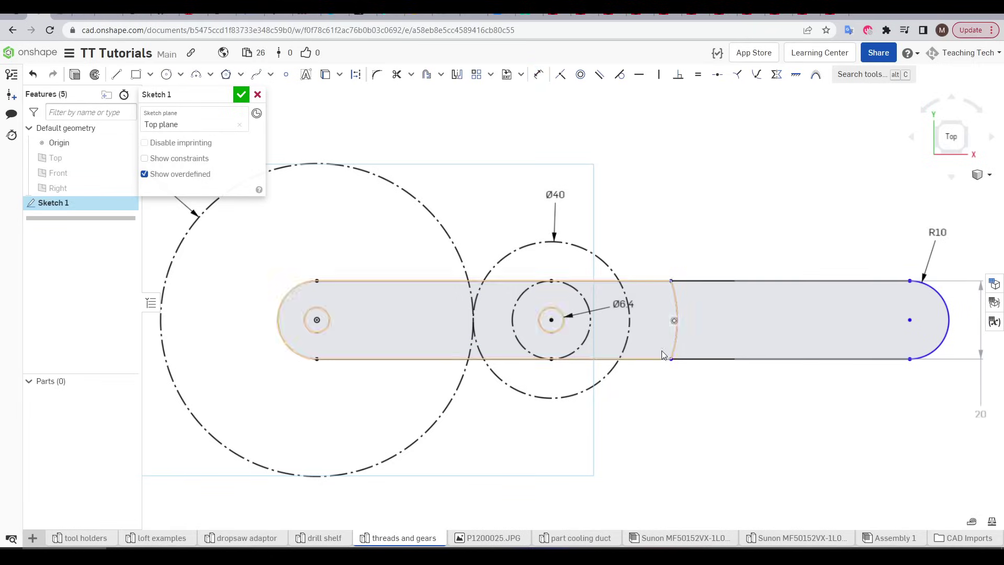
{"action": "left_click", "coordinate": [629, 335]}
{"action": "left_click", "coordinate": [672, 343]}
{"action": "left_click", "coordinate": [673, 416]}
{"action": "type", "text": "6"}
{"action": "key", "text": "Return"}
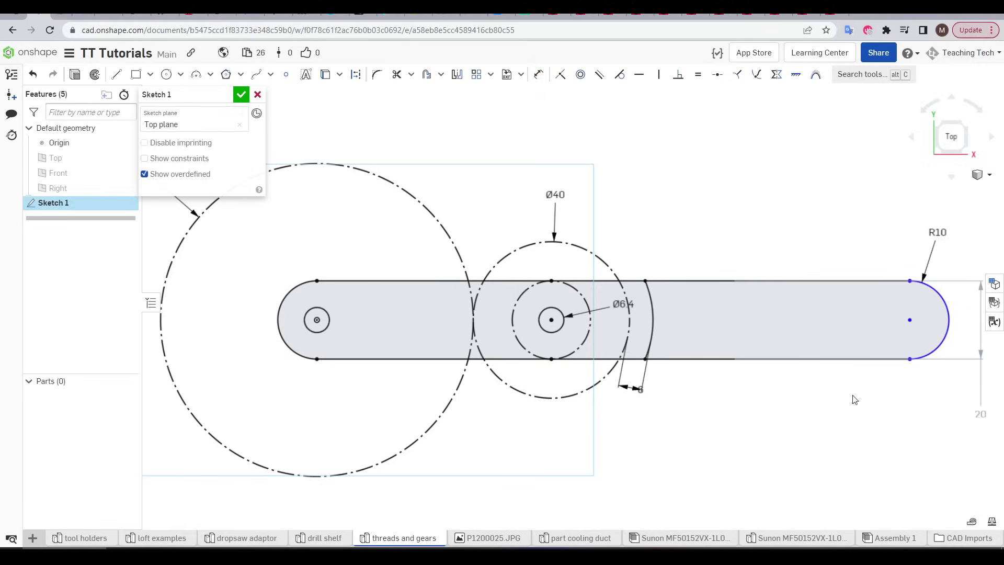
Step: Dimension the slot length to 140, accept Sketch 1, and reopen it
{"action": "left_click", "coordinate": [317, 320]}
{"action": "left_click", "coordinate": [910, 319]}
{"action": "left_click", "coordinate": [677, 507]}
{"action": "type", "text": "140"}
{"action": "key", "text": "Return"}
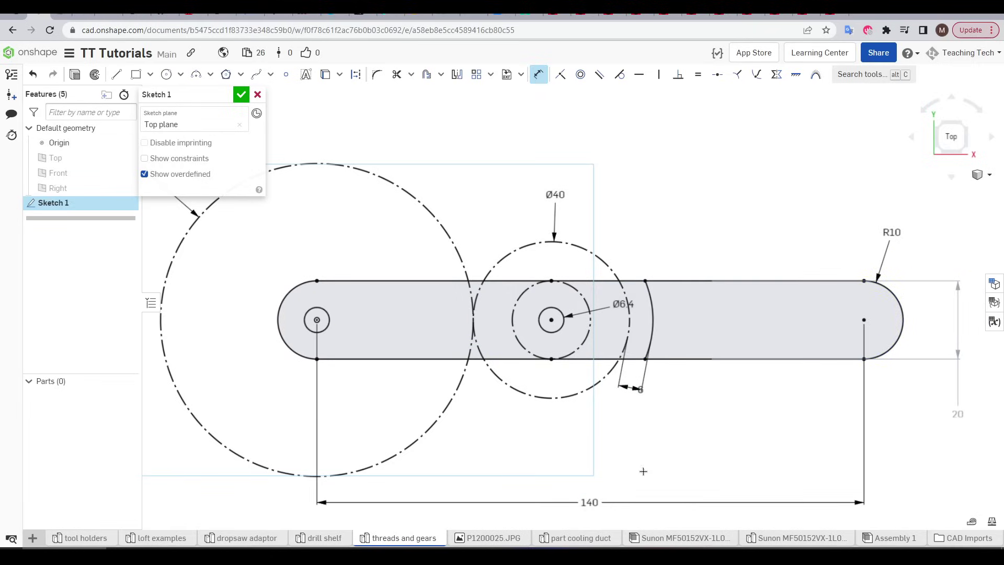
{"action": "left_click", "coordinate": [241, 94]}
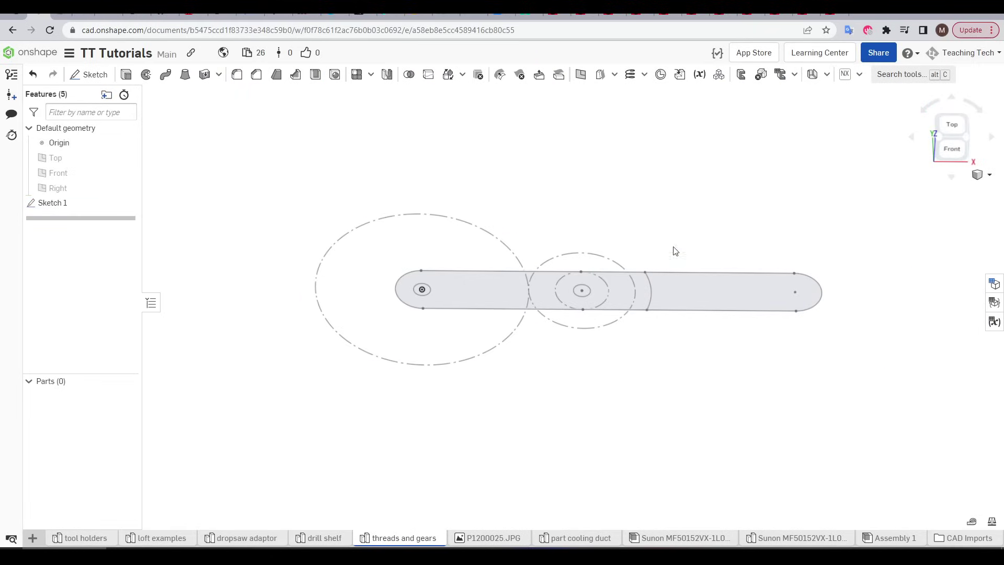
{"action": "double_click", "coordinate": [77, 204]}
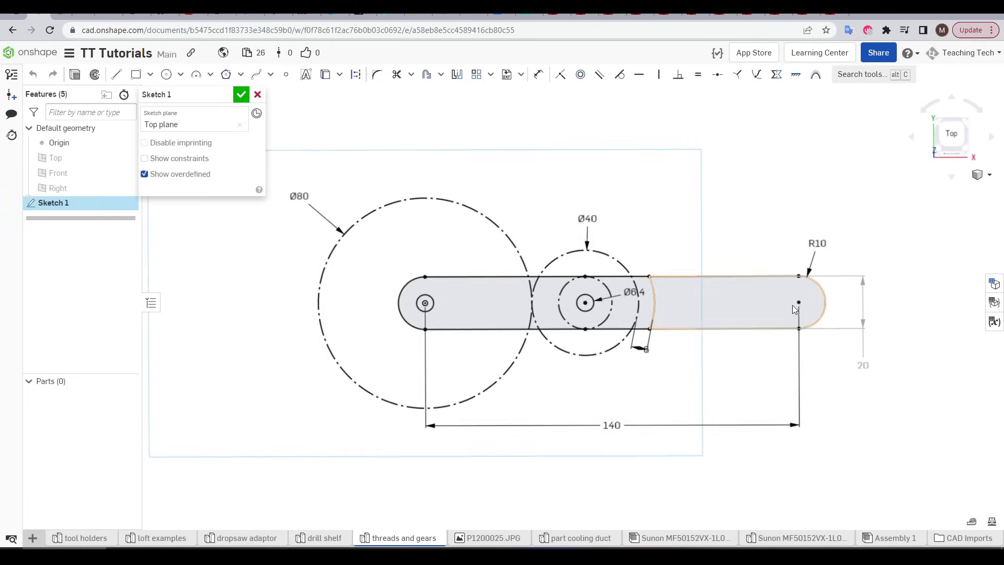
Step: Close the sketch and set the 20-tooth gear's pitch circle diameter to 40 mm
{"action": "left_click", "coordinate": [241, 94]}
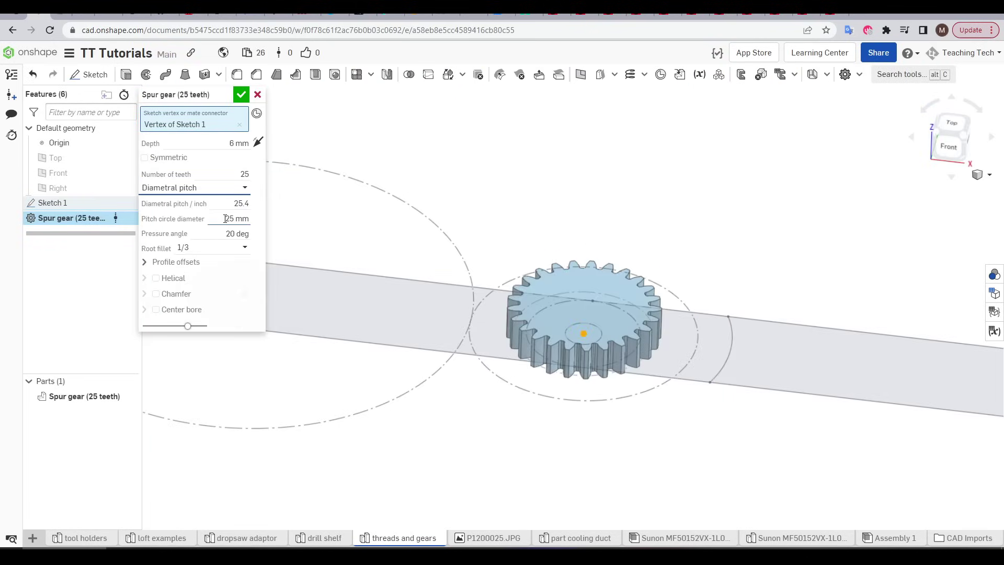
{"action": "left_click", "coordinate": [225, 218]}
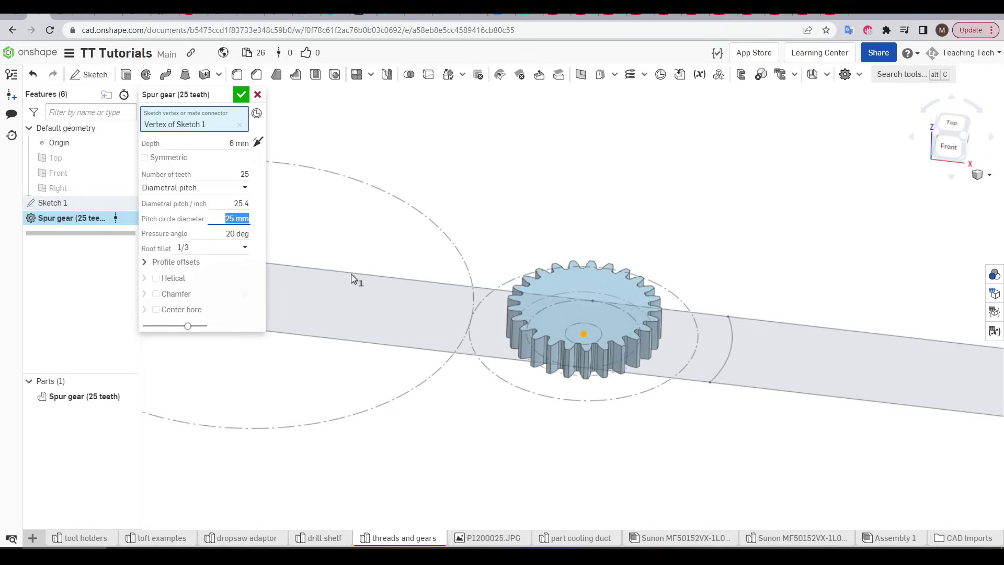
{"action": "type", "text": "40"}
{"action": "key", "text": "Return"}
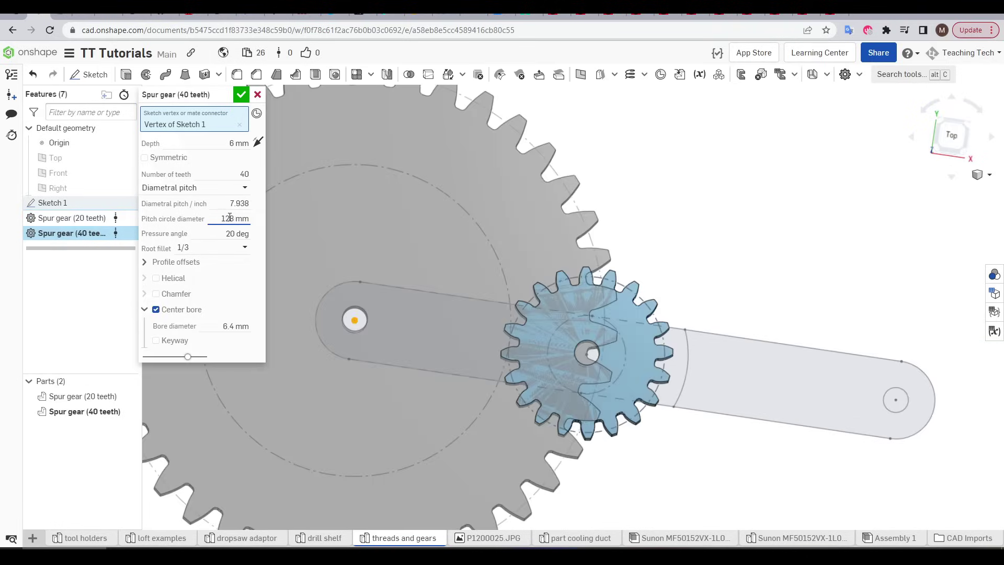
Step: Accept the 40-tooth gear with 80 mm pitch diameter and centre bore, then view from the top
{"action": "left_click", "coordinate": [251, 217]}
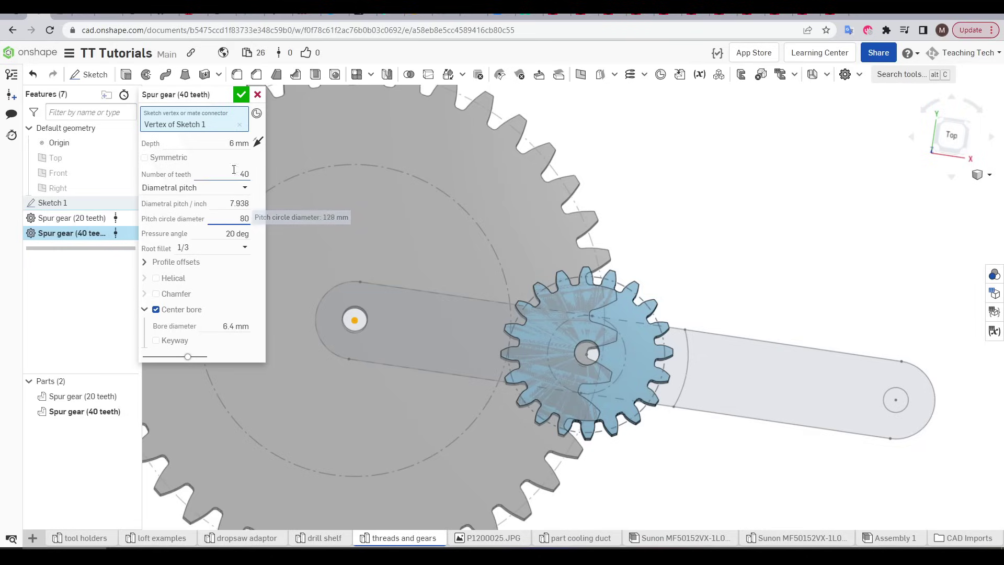
{"action": "left_click", "coordinate": [240, 94]}
{"action": "key", "text": "f"}
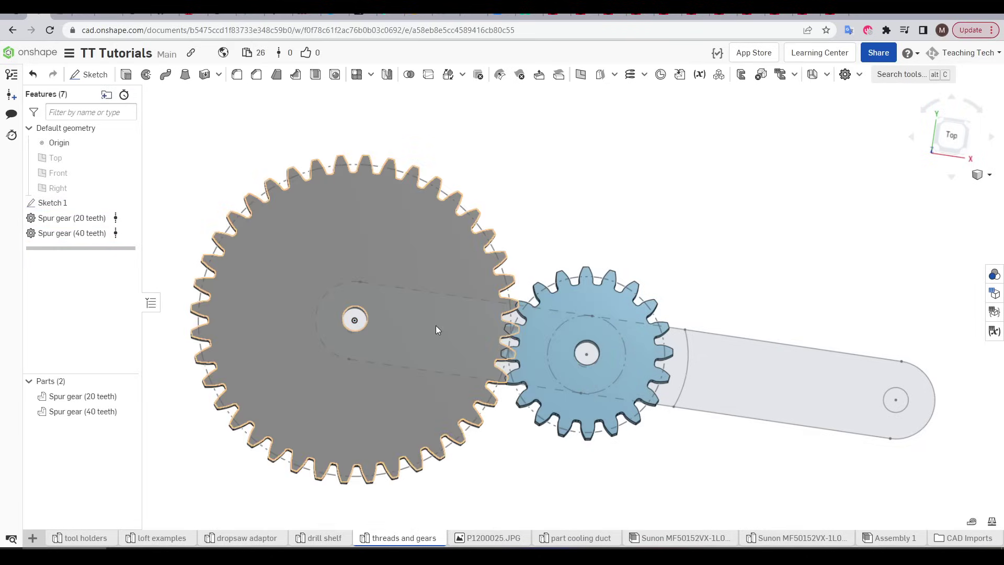
{"action": "right_click_drag", "start_coordinate": [435, 325], "coordinate": [559, 250]}
{"action": "key", "text": "shift+5"}
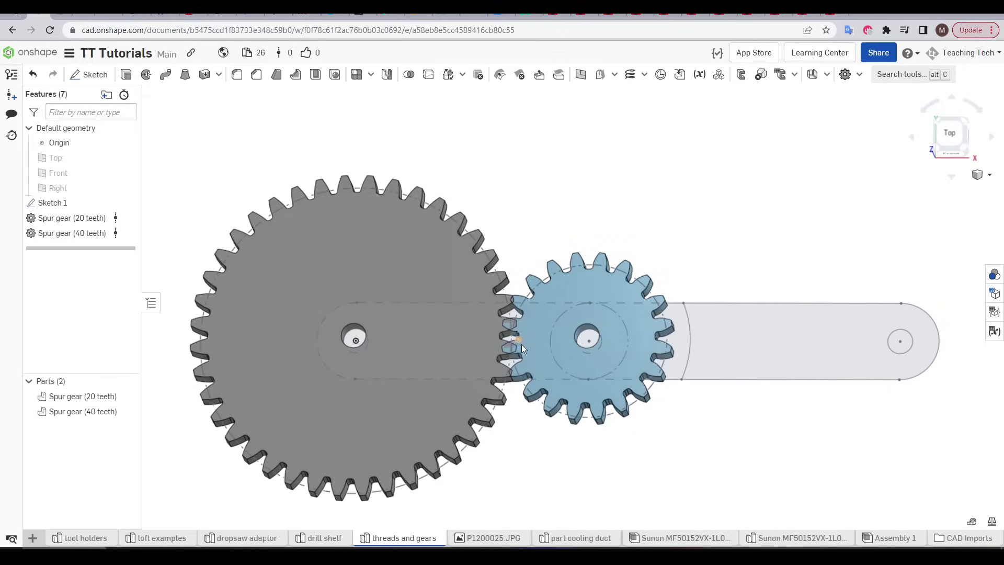
{"action": "key", "text": "shift+e"}
Step: Extrude the lower arm 8 mm and add a second extrusion into Part 3
{"action": "type", "text": "8"}
{"action": "key", "text": "Return"}
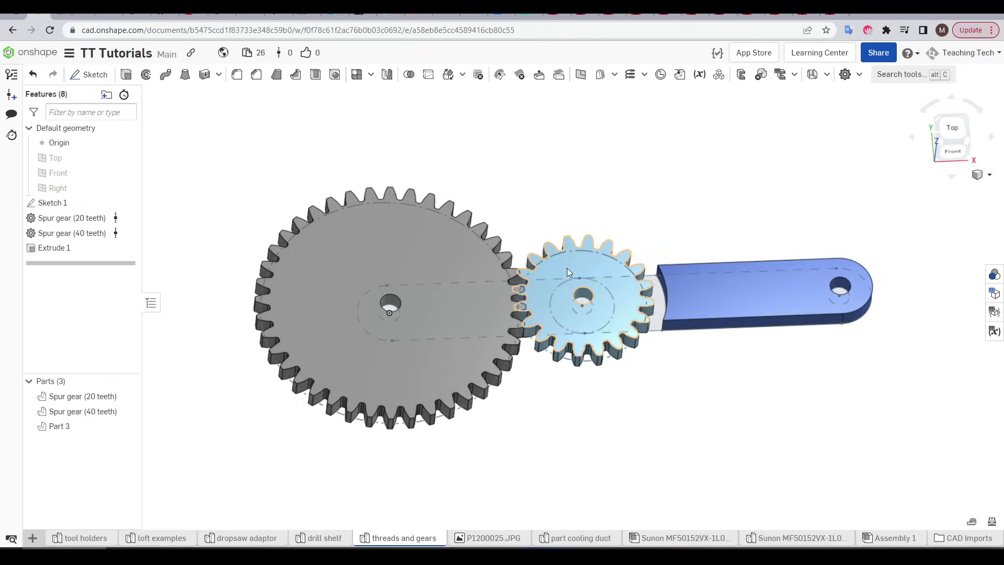
{"action": "key", "text": "shift+e"}
{"action": "left_click", "coordinate": [707, 272]}
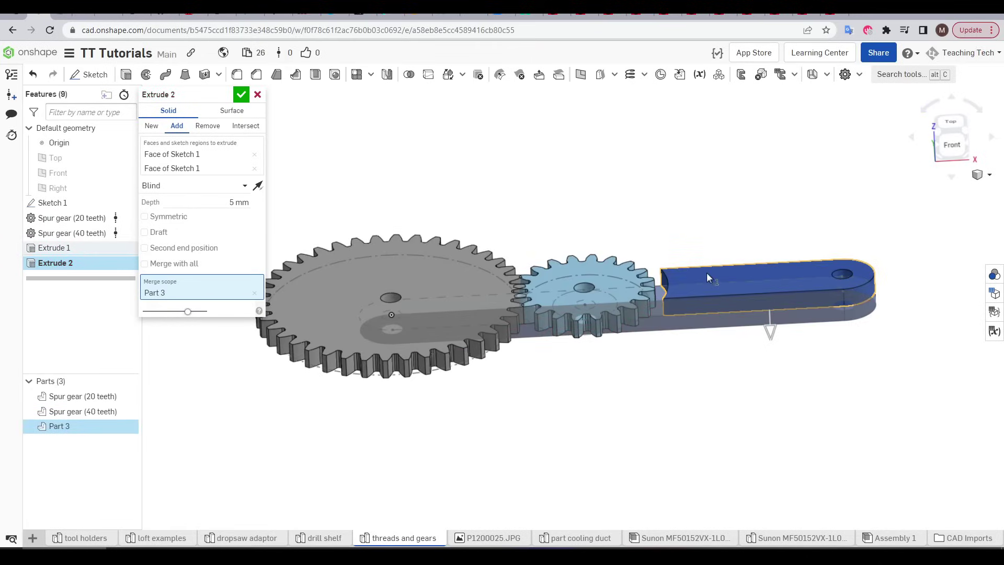
{"action": "left_click", "coordinate": [241, 94]}
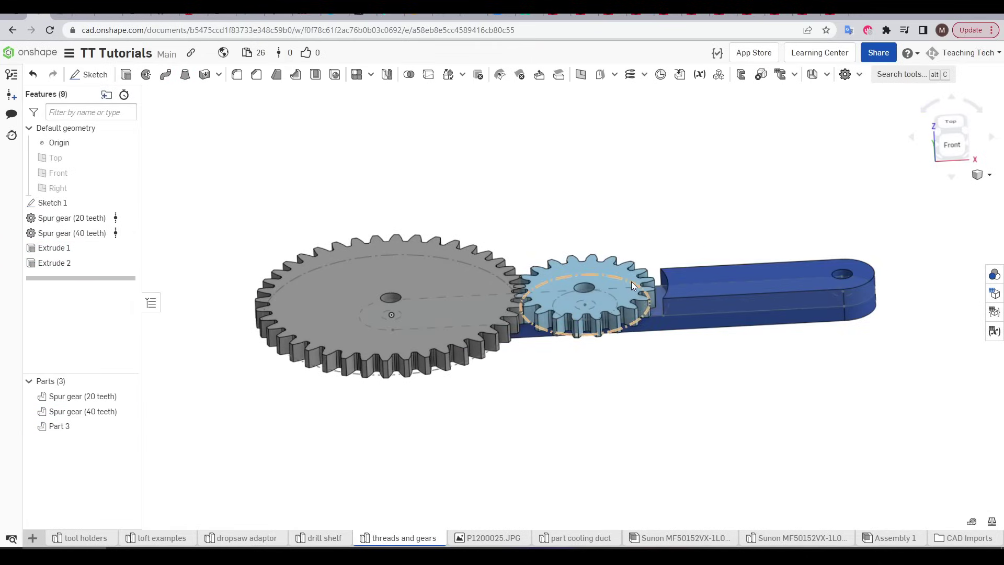
{"action": "right_click_drag", "start_coordinate": [634, 232], "coordinate": [667, 232]}
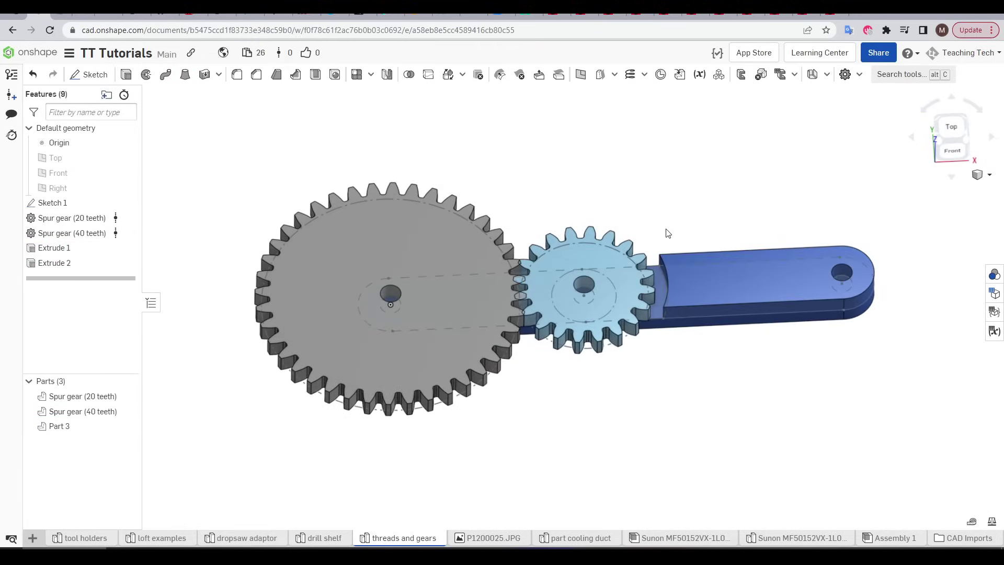
Step: Sketch circles on the arm's top face and extrude them 6 mm as new Part 4
{"action": "key", "text": "shift+s"}
{"action": "key", "text": "c"}
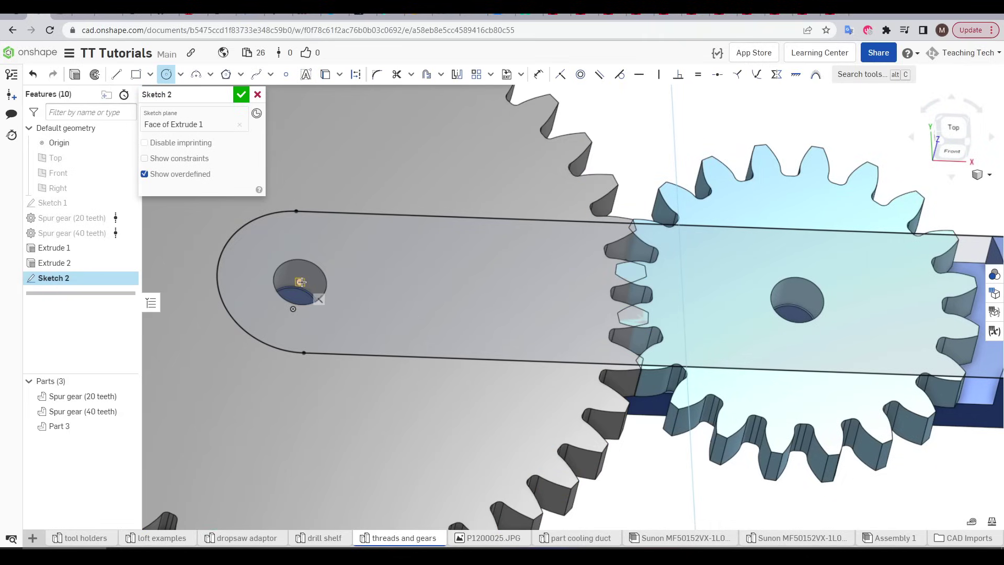
{"action": "key", "text": "shift+e"}
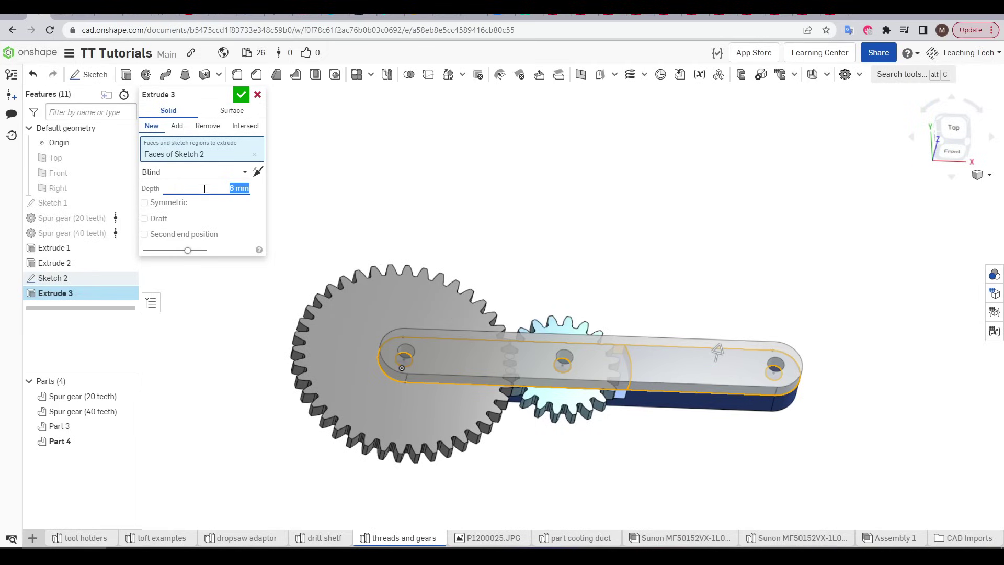
{"action": "left_click", "coordinate": [177, 126]}
{"action": "left_click", "coordinate": [241, 94]}
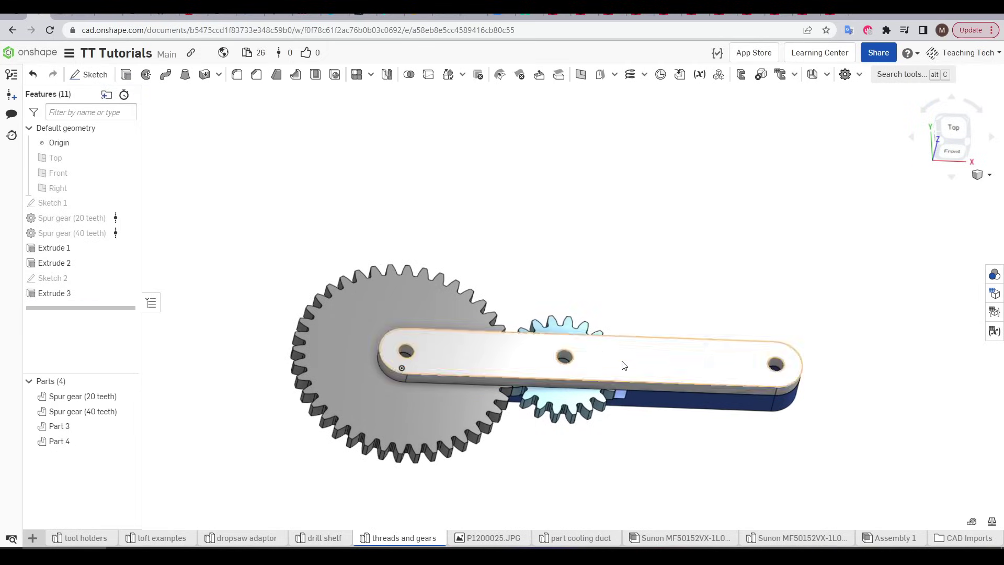
{"action": "left_click", "coordinate": [859, 74]}
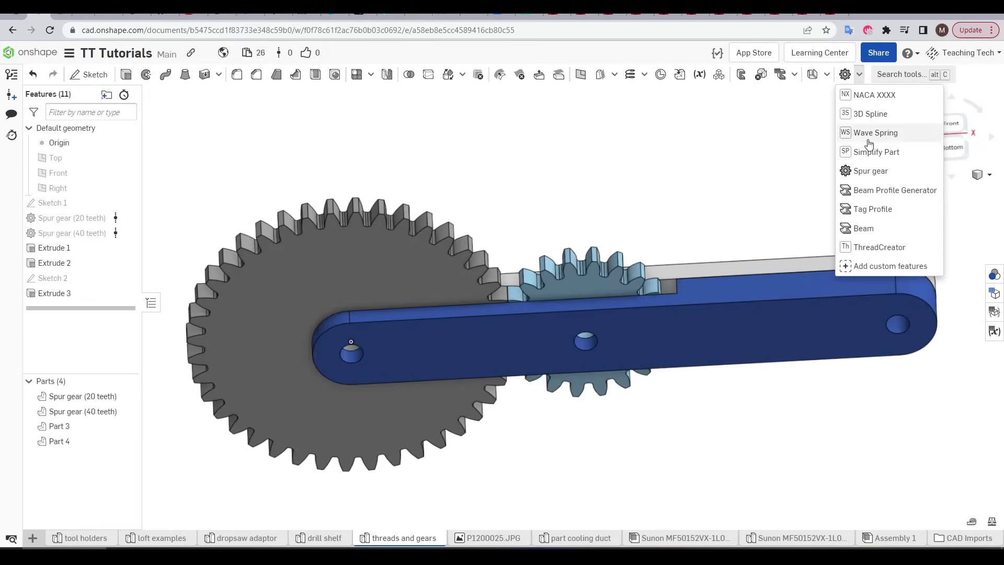
Step: Thread the arm's hole faces with ThreadCreator using the M6-1 standard
{"action": "left_click", "coordinate": [868, 247]}
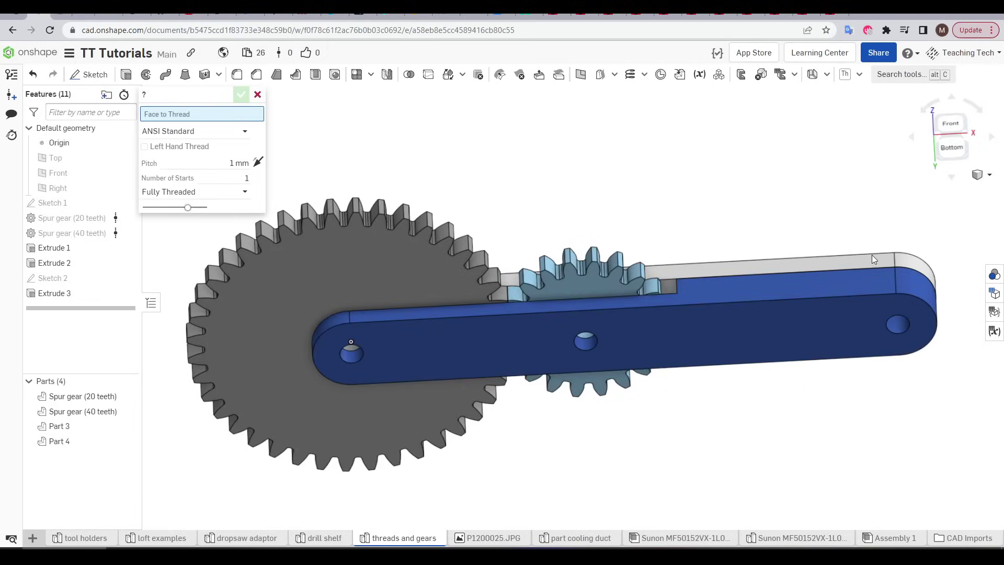
{"action": "left_click", "coordinate": [351, 353]}
{"action": "scroll", "coordinate": [357, 382], "scroll_direction": "up", "scroll_amount": 5}
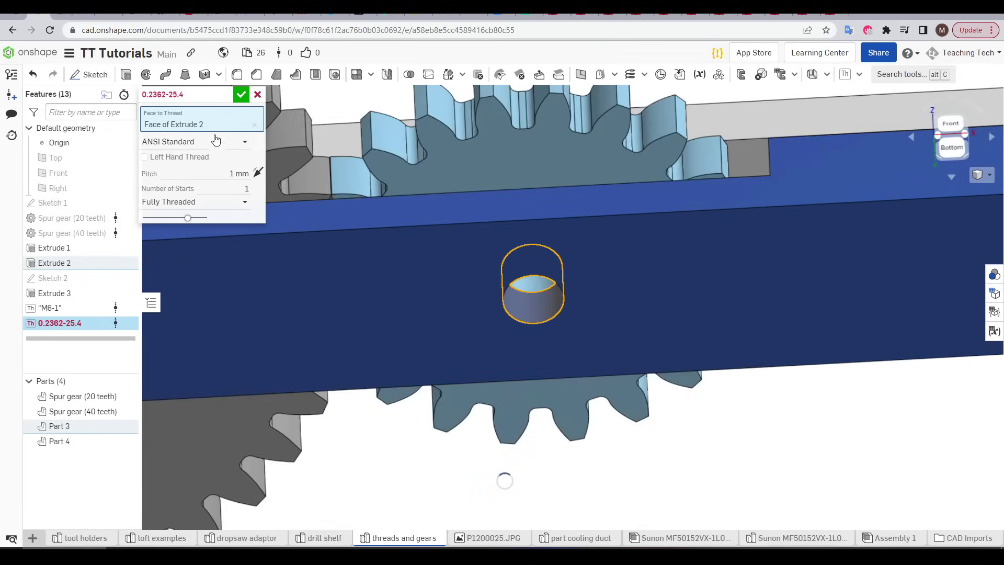
{"action": "left_click", "coordinate": [224, 138]}
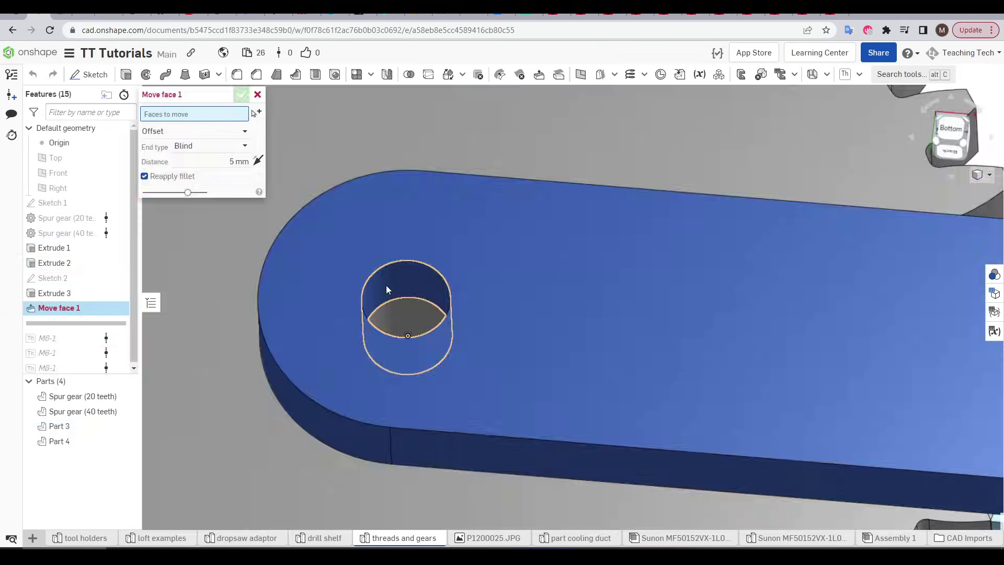
Step: Offset the Extrude 2 pivot hole face by 0.25 mm with Move Face
{"action": "left_click", "coordinate": [387, 289]}
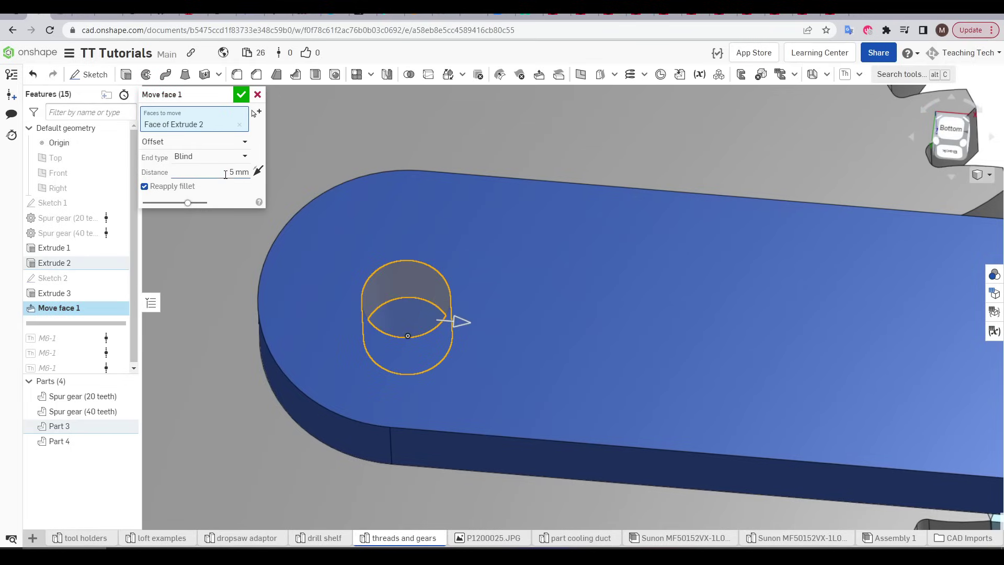
{"action": "left_click", "coordinate": [225, 173]}
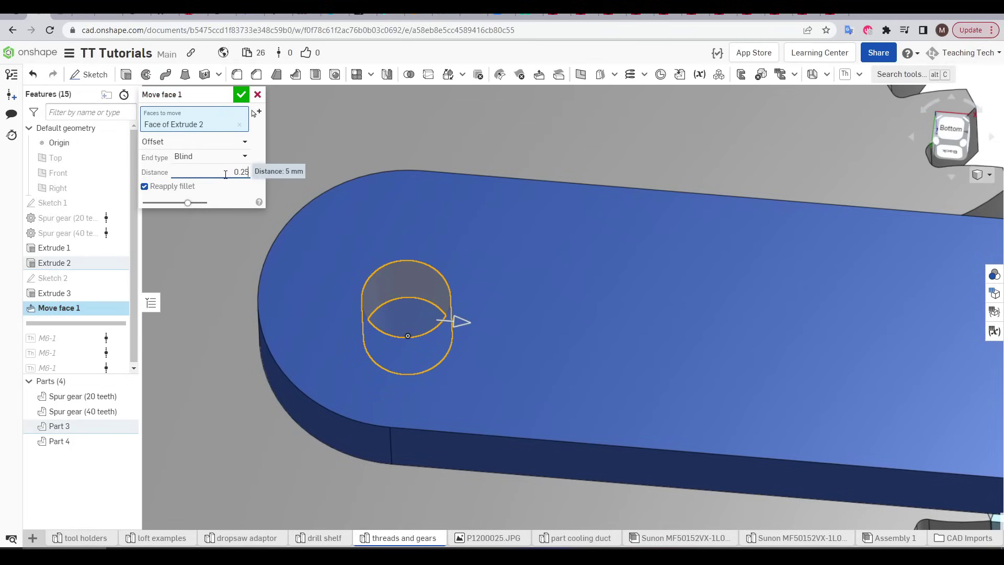
{"action": "type", "text": "0.25"}
{"action": "key", "text": "Return"}
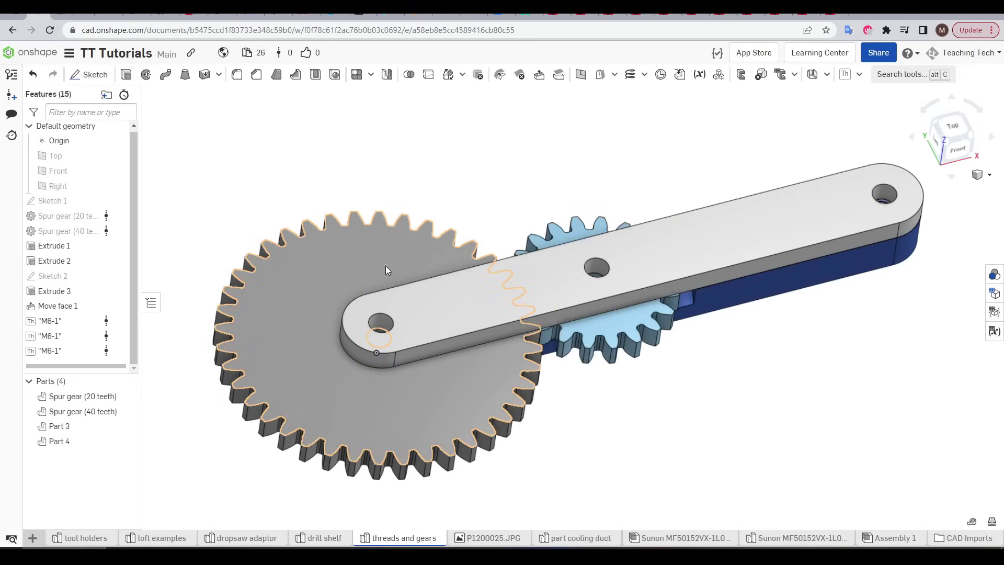
Step: Sketch the ring of six hole circles on the 40-tooth gear's face
{"action": "left_click", "coordinate": [89, 74]}
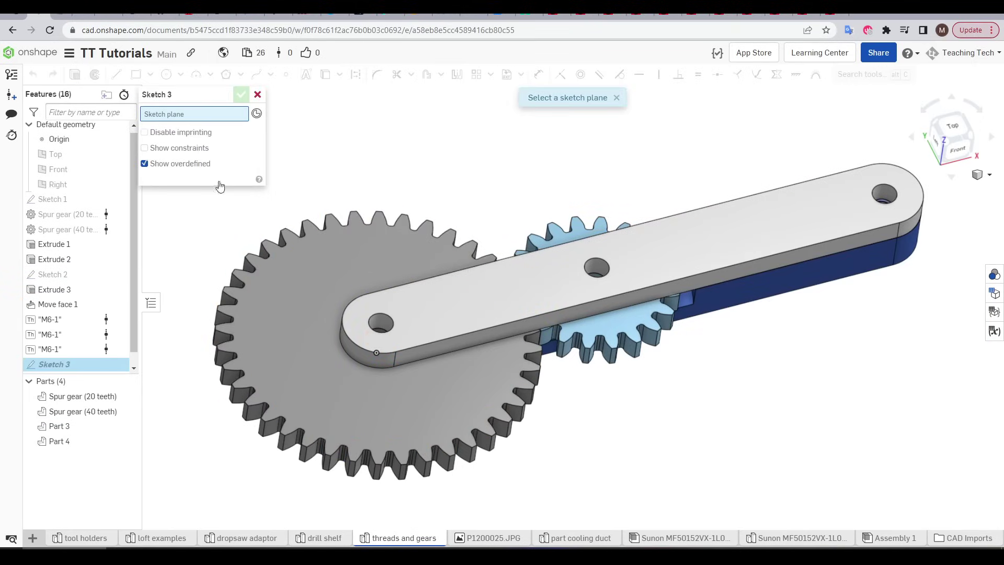
{"action": "left_click", "coordinate": [300, 288]}
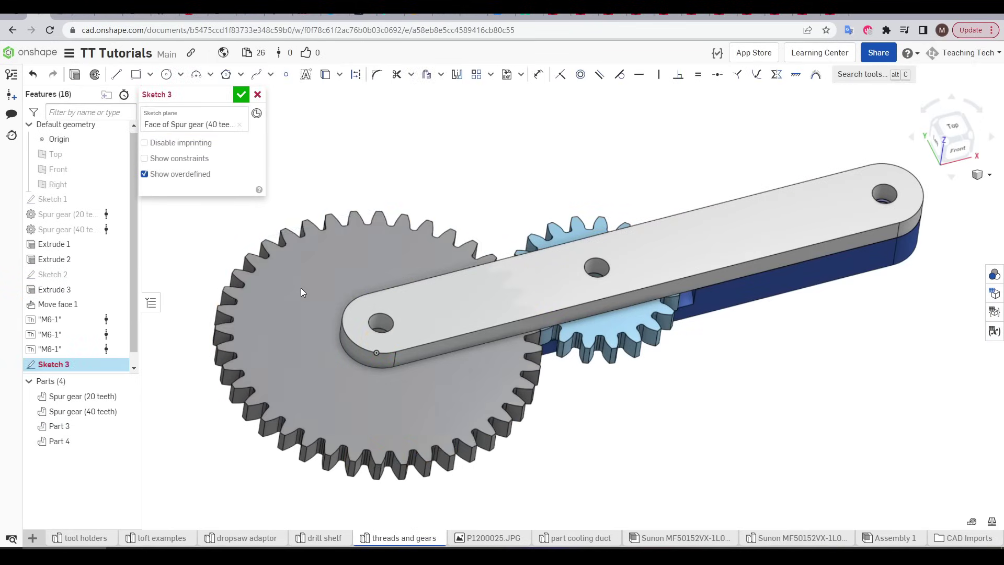
{"action": "right_click_drag", "start_coordinate": [299, 280], "coordinate": [312, 287]}
{"action": "key", "text": "n"}
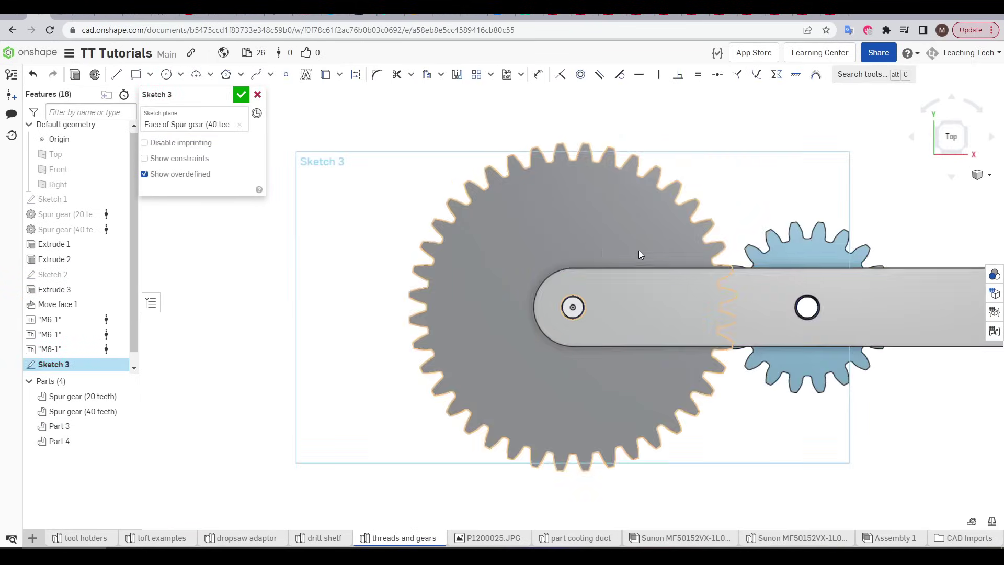
{"action": "middle_click_drag", "start_coordinate": [638, 250], "coordinate": [582, 237]}
{"action": "scroll", "coordinate": [582, 237], "scroll_direction": "up", "scroll_amount": 2}
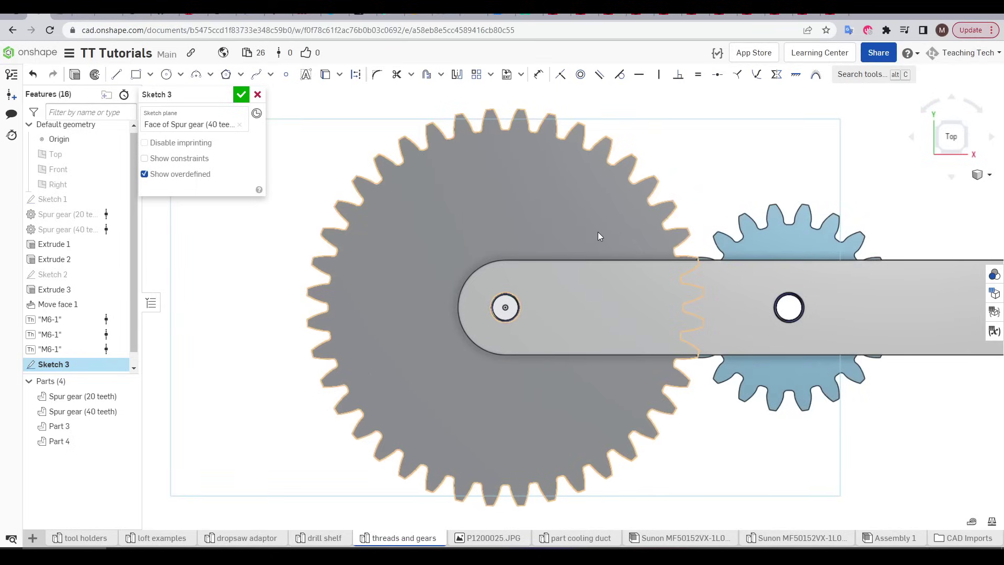
{"action": "key", "text": "c"}
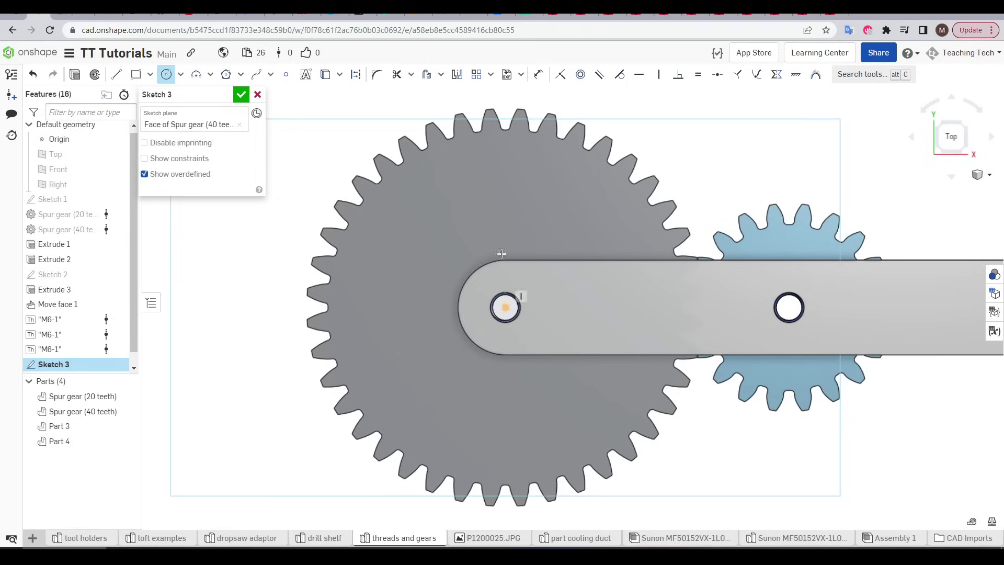
{"action": "left_click", "coordinate": [533, 228]}
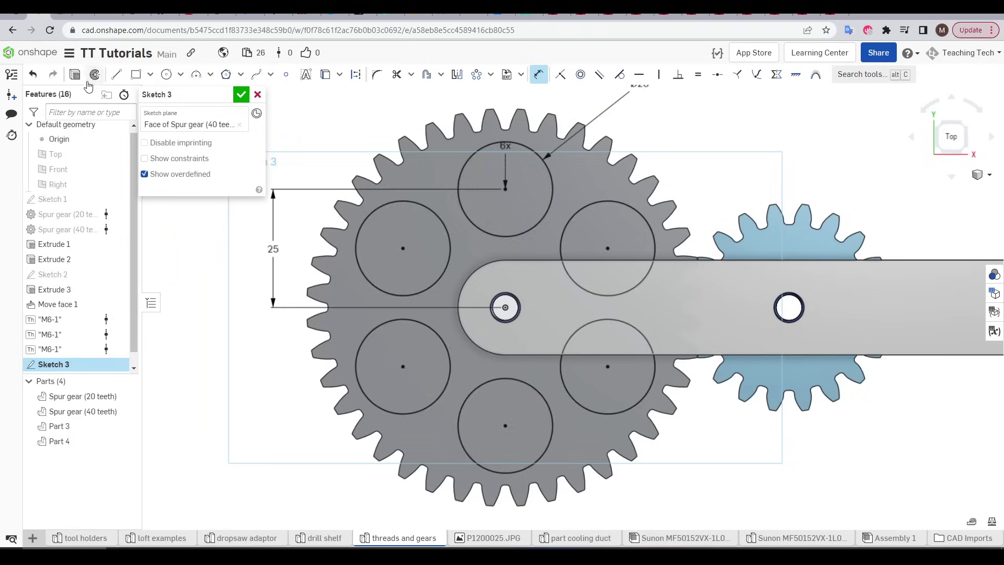
{"action": "left_click", "coordinate": [241, 94]}
Step: Extrude the circles as a Through all cut limited to the 40-tooth gear
{"action": "key", "text": "shift+e"}
{"action": "key", "text": "Up"}
{"action": "key", "text": "Up"}
{"action": "key", "text": "Up"}
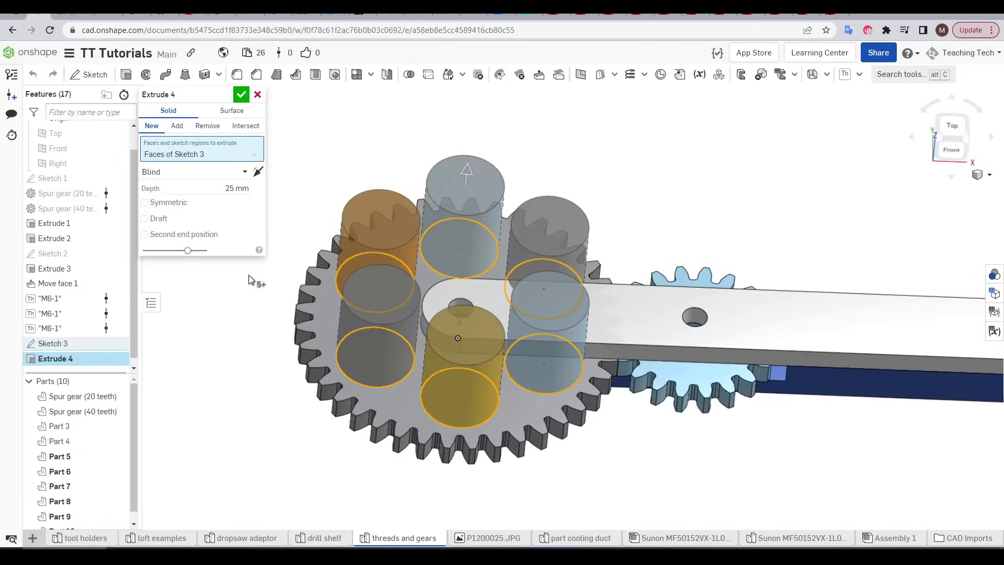
{"action": "left_click", "coordinate": [201, 129]}
{"action": "left_click", "coordinate": [244, 172]}
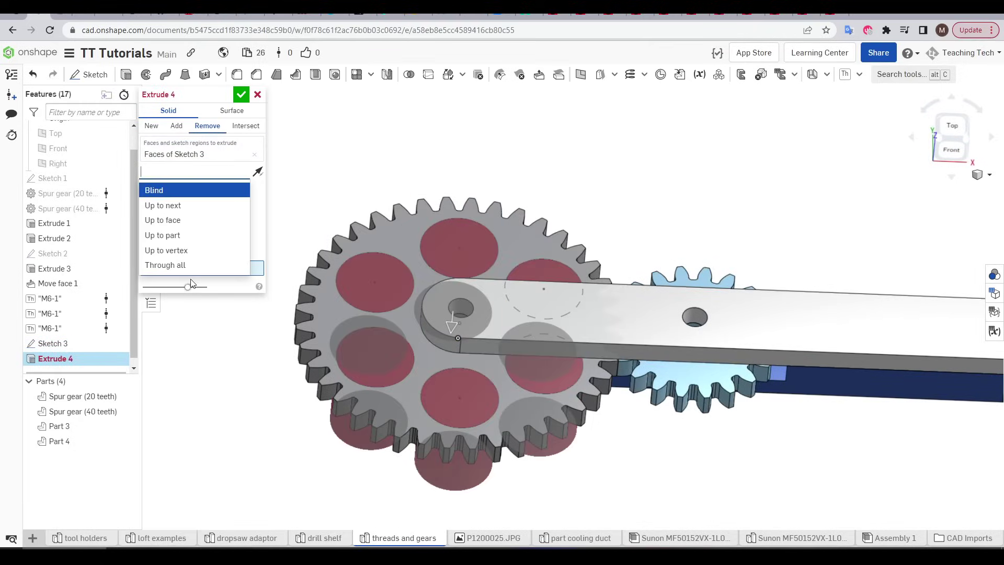
{"action": "left_click", "coordinate": [191, 267]}
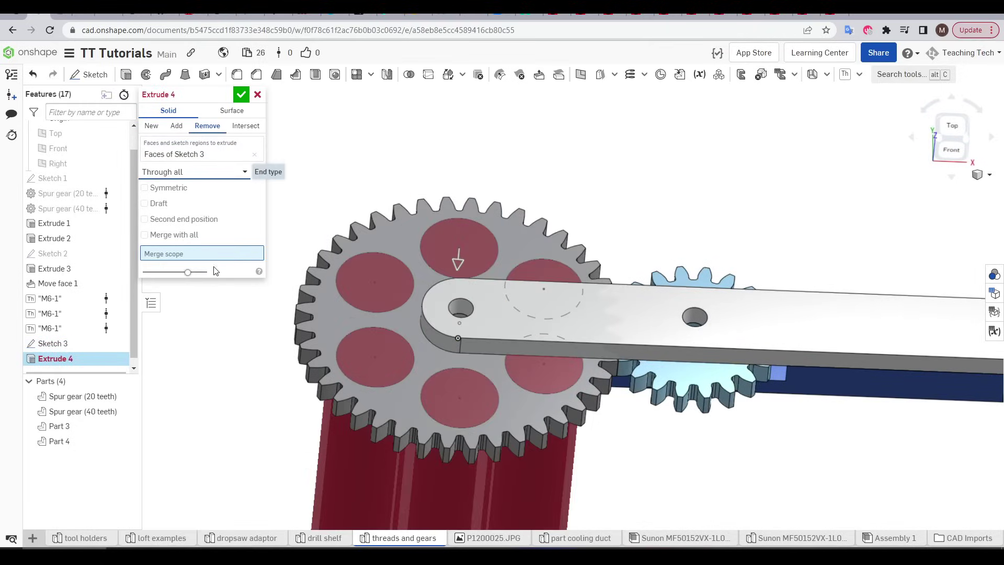
{"action": "left_click", "coordinate": [326, 299]}
{"action": "left_click", "coordinate": [241, 94]}
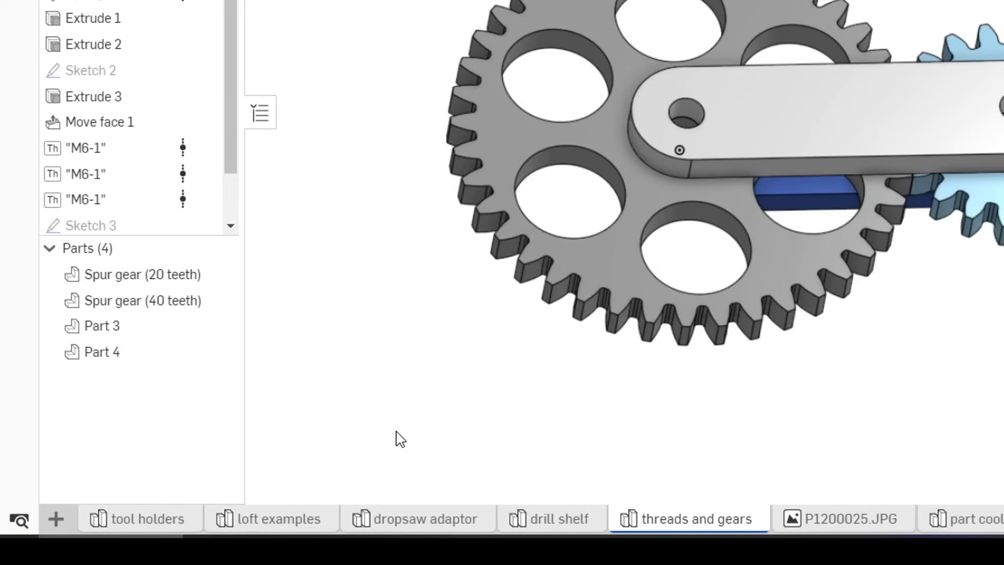
Step: Open and dismiss the new-tab menu without creating anything, heading to the Assembly 1 tab
{"action": "left_click", "coordinate": [58, 519]}
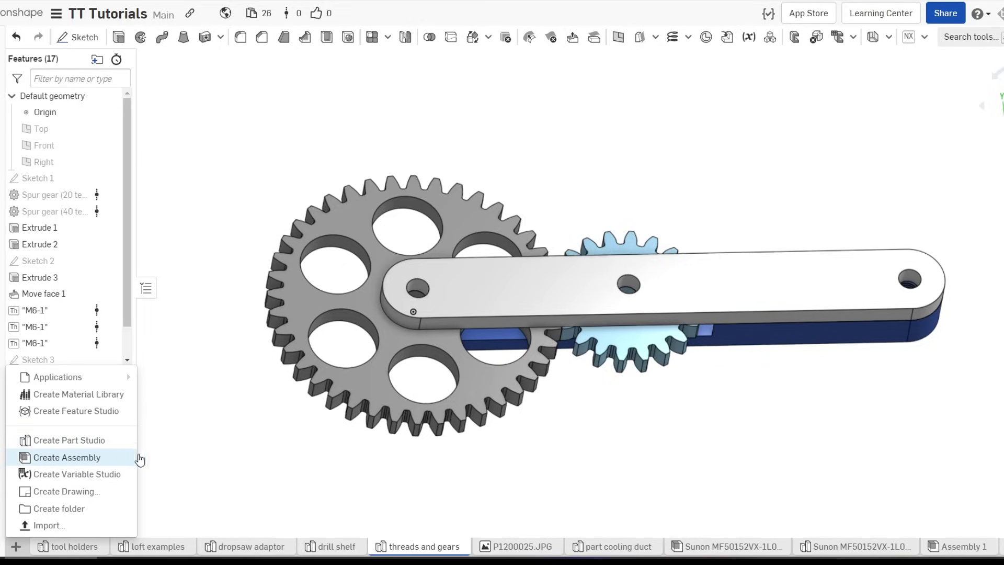
{"action": "left_click", "coordinate": [257, 457]}
{"action": "mouse_move", "coordinate": [961, 549]}
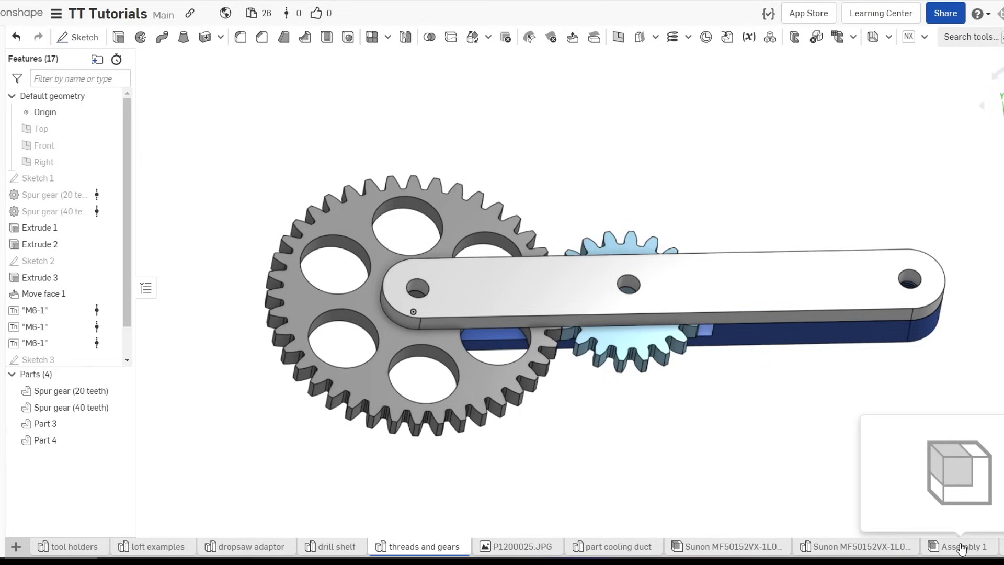
Step: Move the Assembly 1 tab beside threads and gears and insert that Part Studio's parts
{"action": "left_click", "coordinate": [972, 547]}
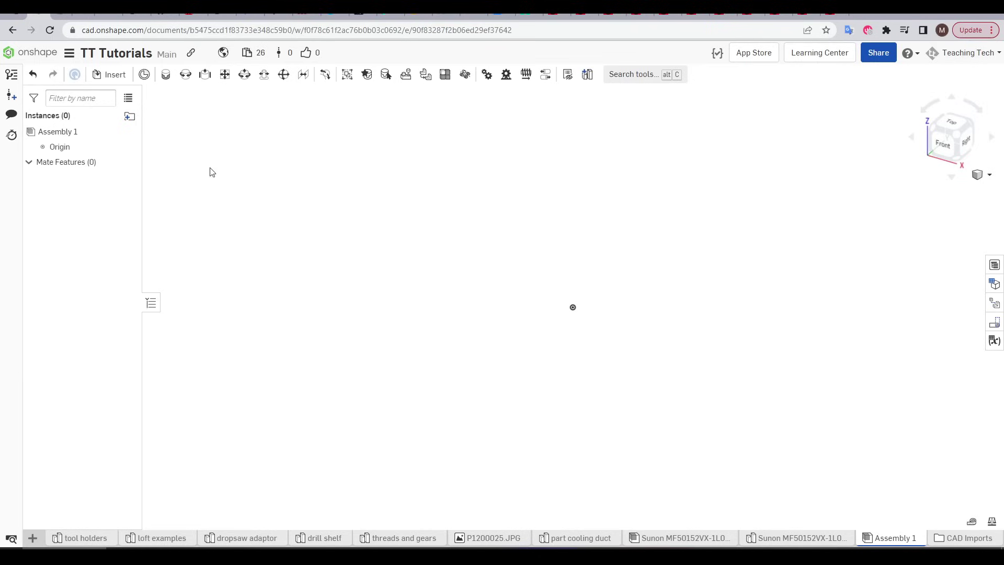
{"action": "left_click_drag", "start_coordinate": [881, 537], "coordinate": [482, 541]}
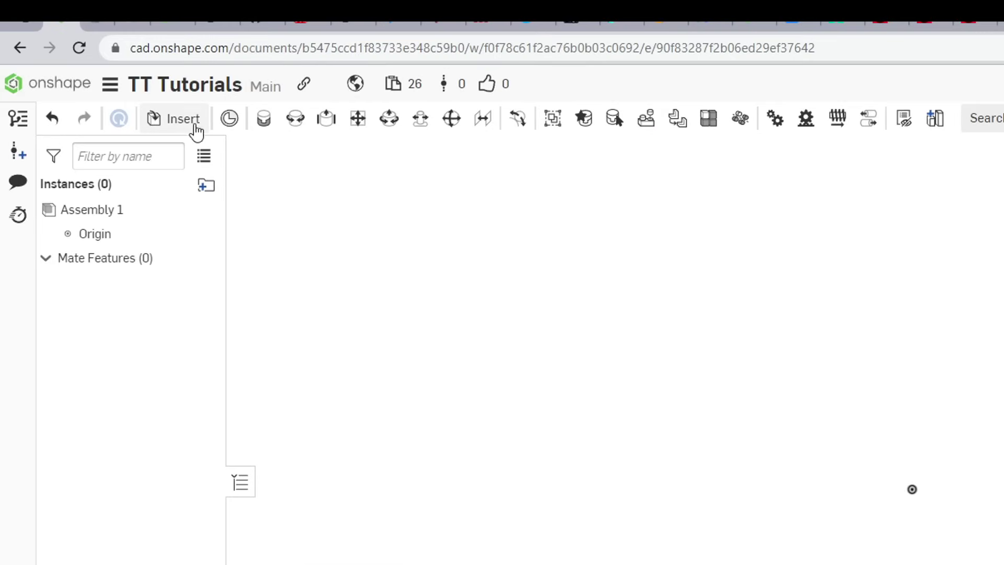
{"action": "left_click", "coordinate": [188, 122]}
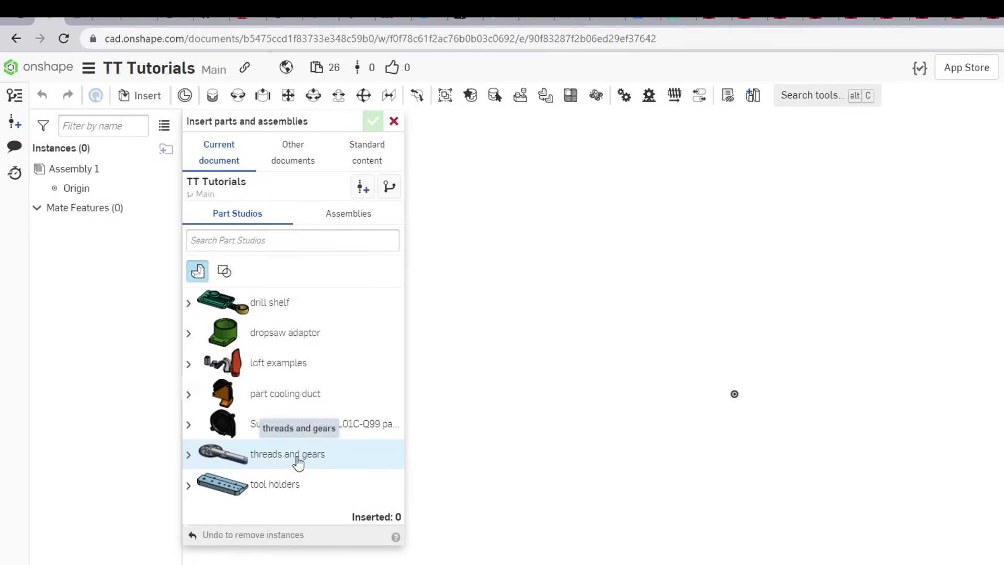
{"action": "left_click", "coordinate": [297, 463]}
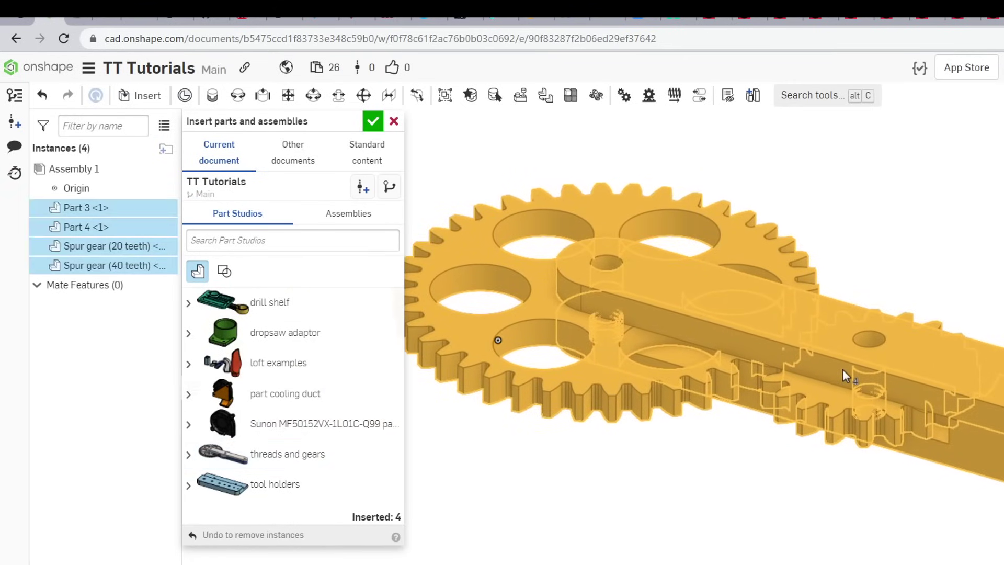
{"action": "left_click", "coordinate": [842, 369]}
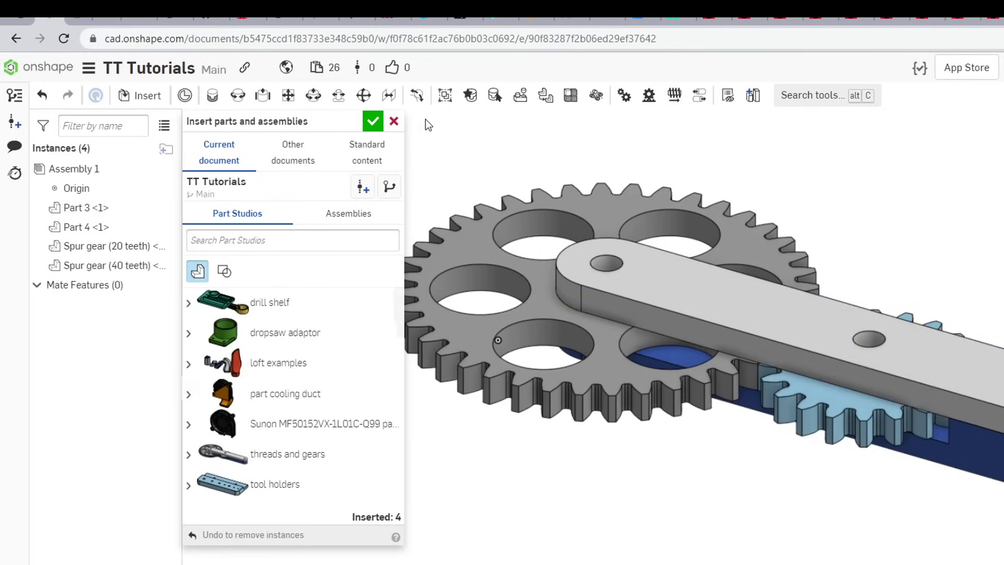
{"action": "left_click", "coordinate": [373, 122]}
{"action": "scroll", "coordinate": [661, 375], "scroll_direction": "down", "scroll_amount": 5}
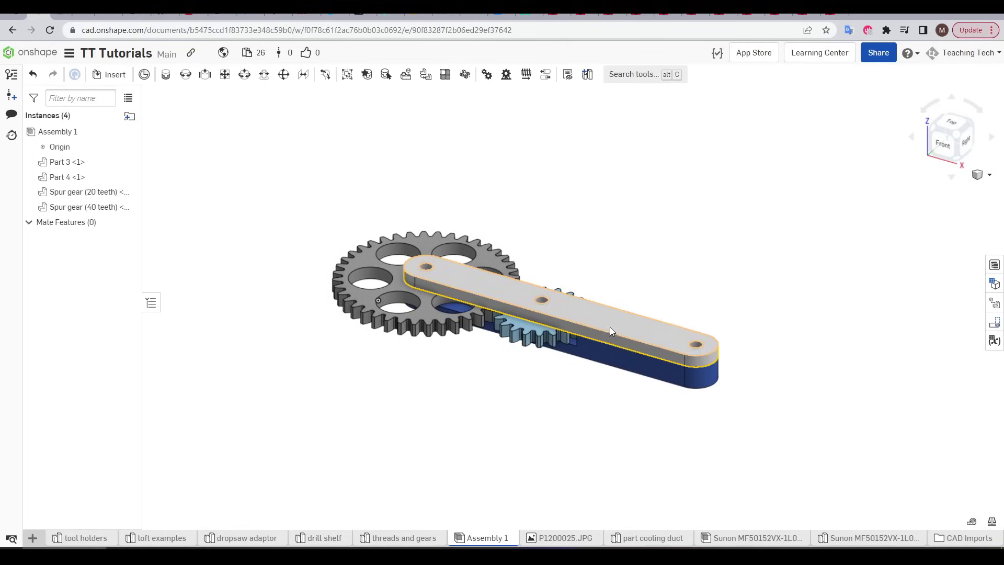
Step: Drag the grey bar, small gear and large gear apart in the viewport
{"action": "left_click_drag", "start_coordinate": [610, 328], "coordinate": [710, 234]}
{"action": "left_click_drag", "start_coordinate": [577, 315], "coordinate": [601, 269]}
{"action": "left_click_drag", "start_coordinate": [491, 301], "coordinate": [448, 246]}
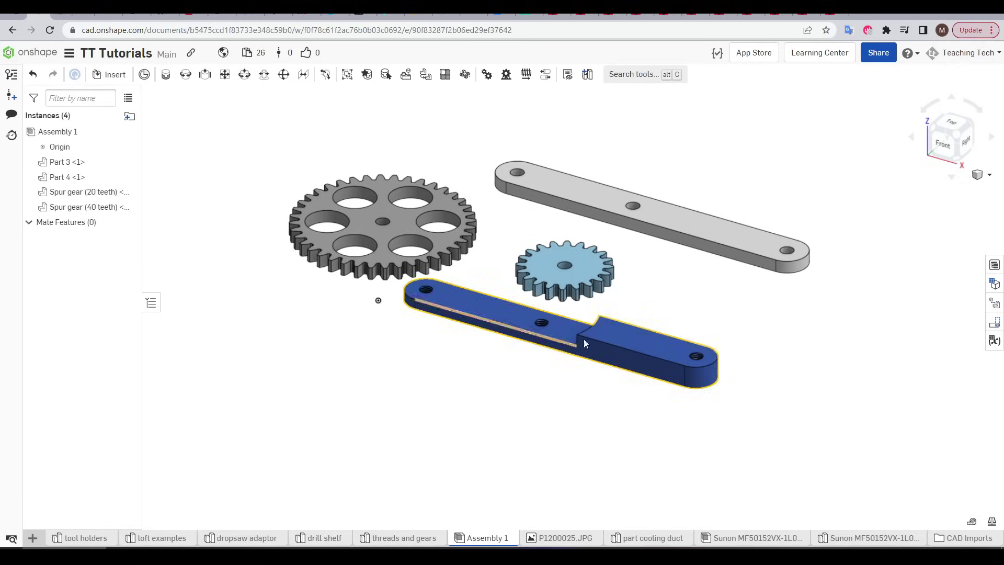
{"action": "scroll", "coordinate": [683, 311], "scroll_direction": "up", "scroll_amount": 3}
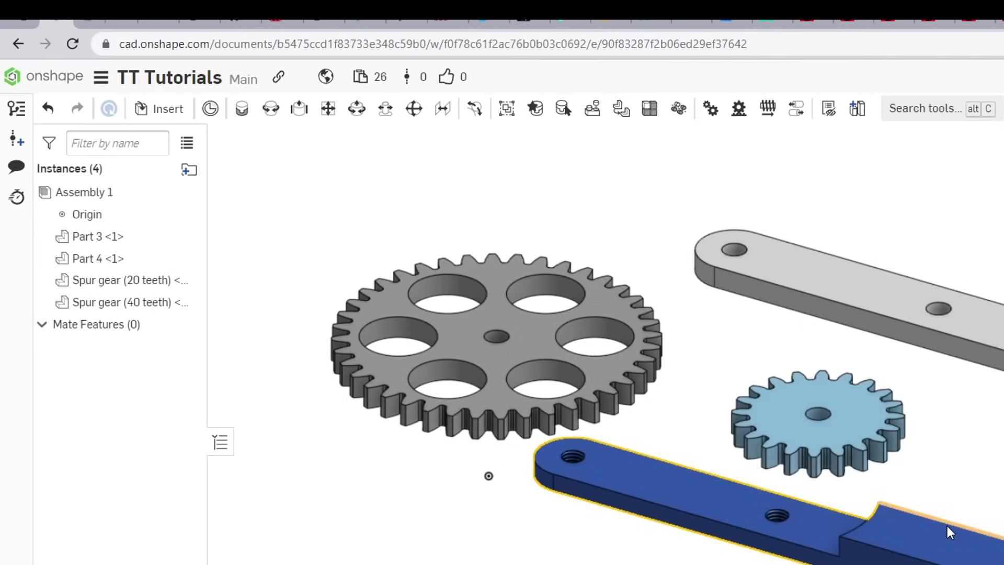
Step: Start a Fastened mate and pick the bar's end hole as the mate point
{"action": "left_click", "coordinate": [242, 111]}
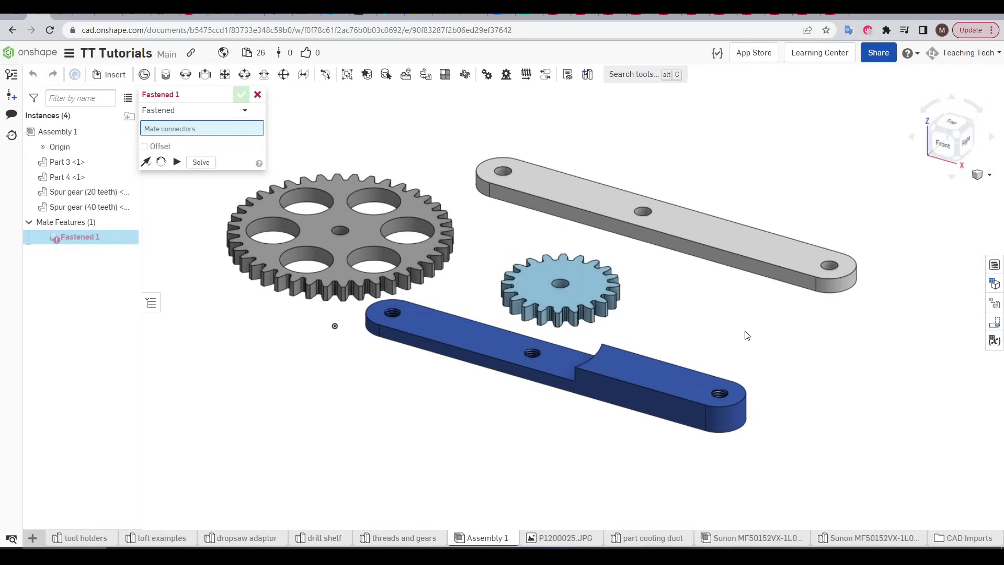
{"action": "scroll", "coordinate": [761, 390], "scroll_direction": "up", "scroll_amount": 5}
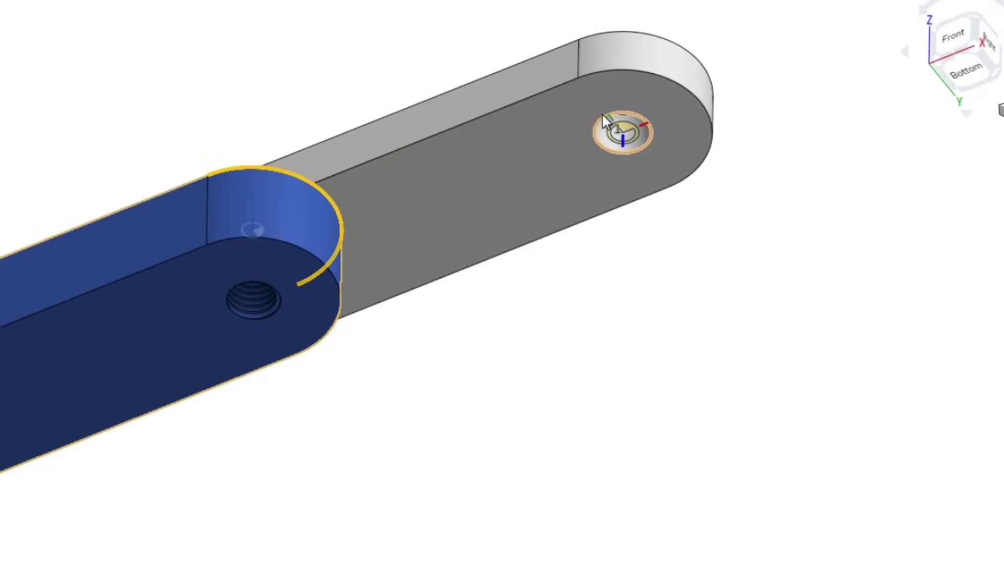
{"action": "left_click", "coordinate": [656, 77]}
{"action": "scroll", "coordinate": [647, 279], "scroll_direction": "down", "scroll_amount": 5}
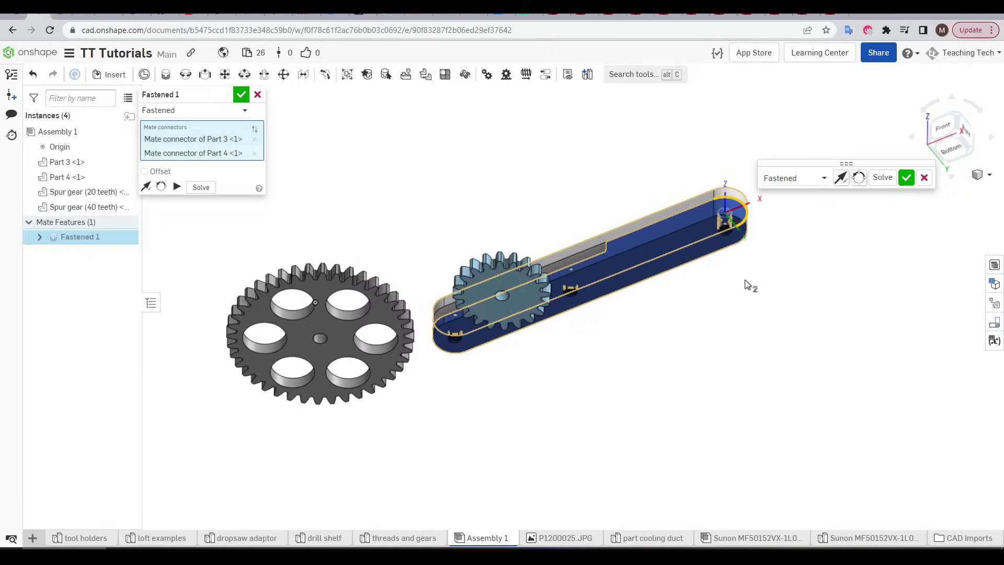
{"action": "right_click_drag", "start_coordinate": [747, 284], "coordinate": [682, 281]}
{"action": "scroll", "coordinate": [683, 309], "scroll_direction": "up", "scroll_amount": 5}
{"action": "middle_click_drag", "start_coordinate": [681, 307], "coordinate": [675, 264]}
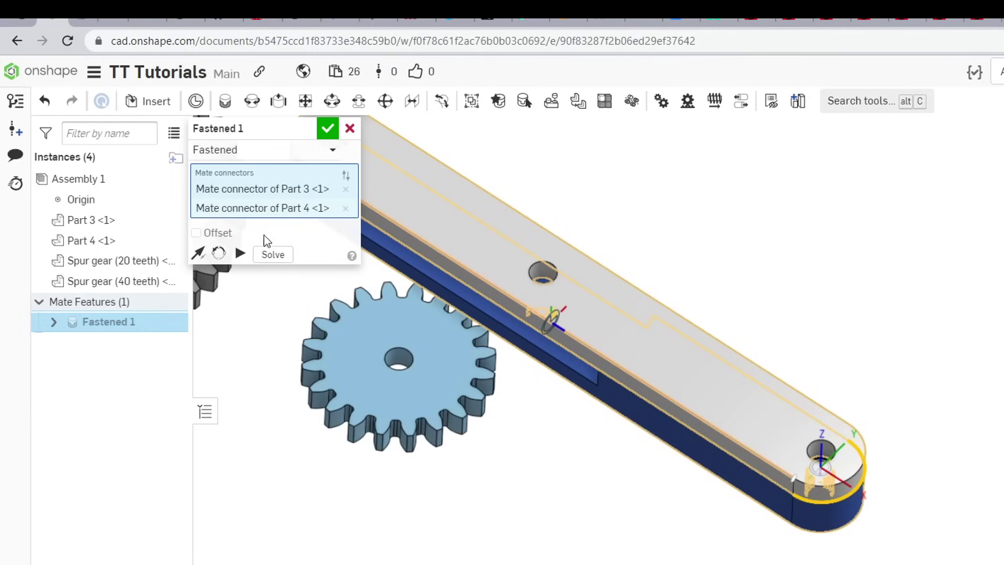
Step: Flip and turn the blue bar 90° steps until it lies along the grey bar, confirming Fastened 1
{"action": "left_click", "coordinate": [199, 253]}
{"action": "left_click", "coordinate": [199, 253]}
{"action": "left_click", "coordinate": [220, 254]}
{"action": "left_click", "coordinate": [220, 253]}
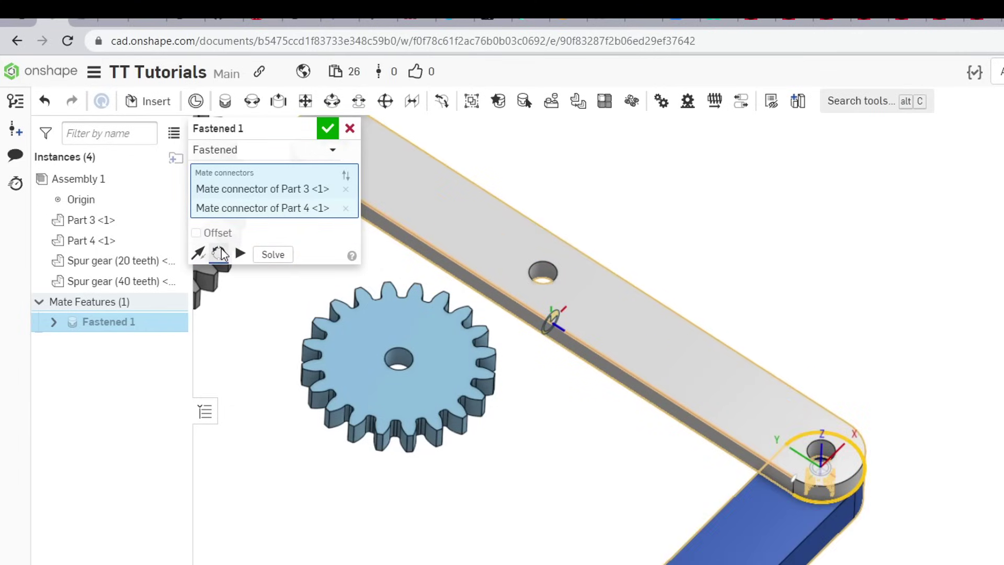
{"action": "left_click", "coordinate": [220, 253]}
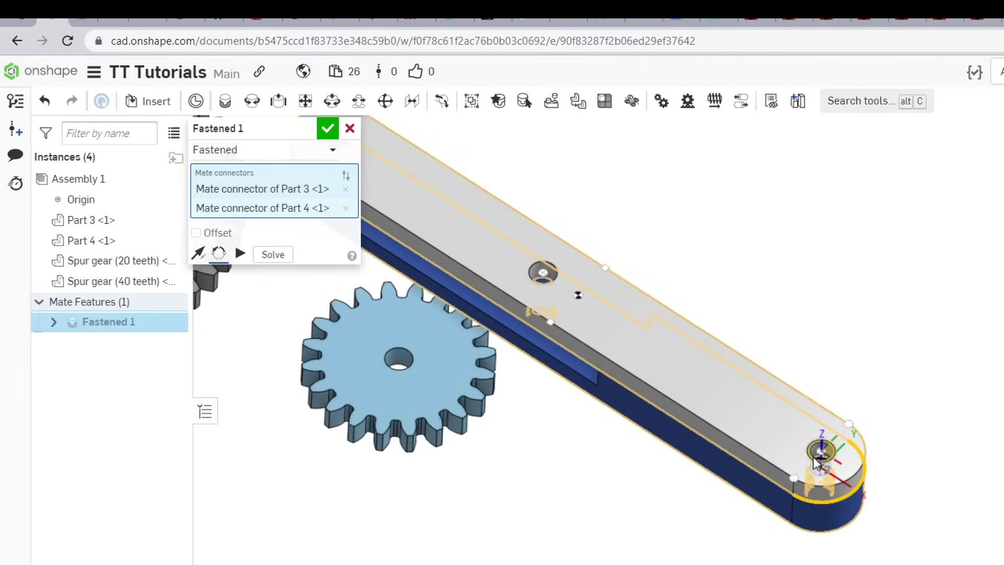
{"action": "left_click", "coordinate": [328, 129]}
Step: Drag the bars to check Part 3 and Part 4 move together
{"action": "scroll", "coordinate": [473, 325], "scroll_direction": "down", "scroll_amount": 5}
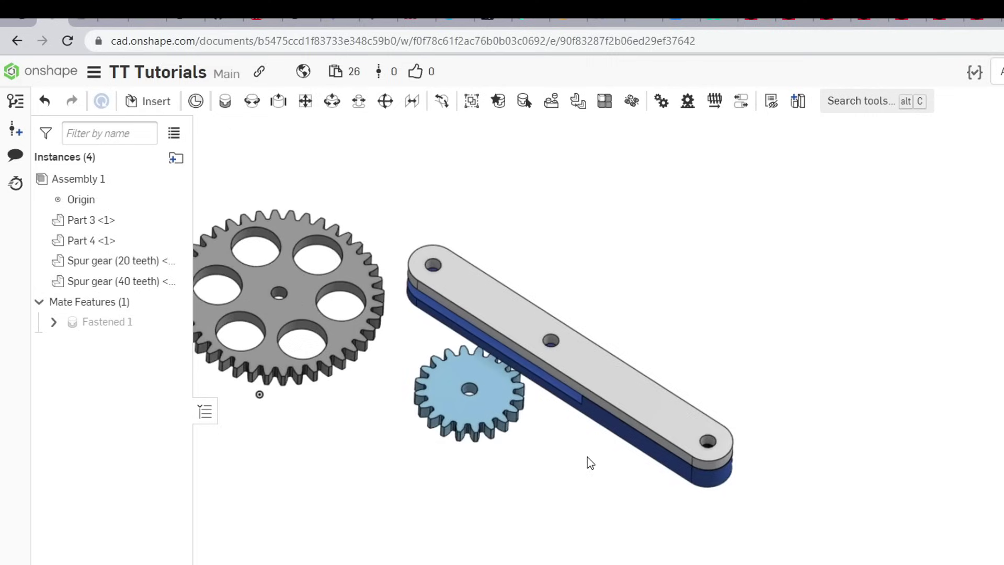
{"action": "right_click_drag", "start_coordinate": [587, 457], "coordinate": [631, 476]}
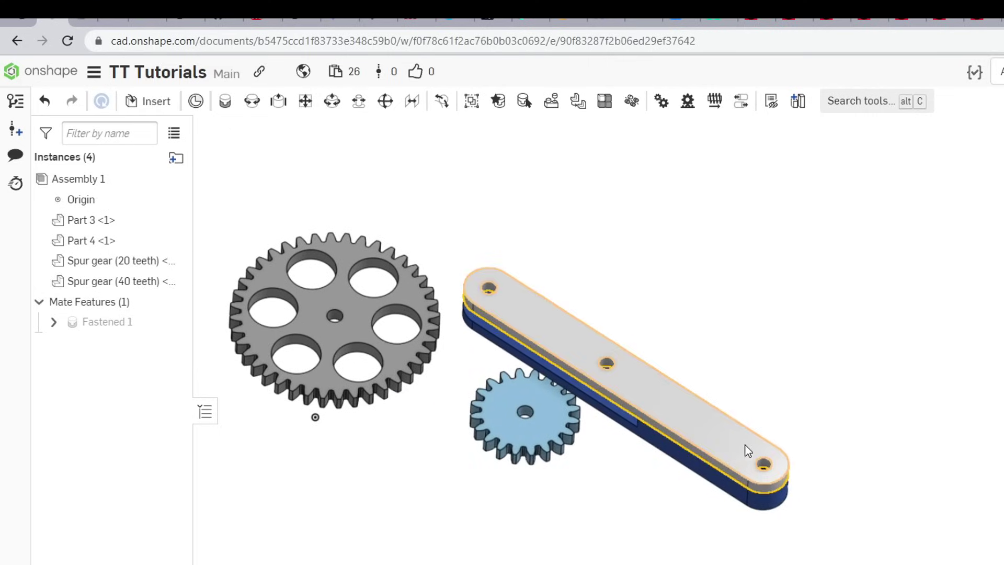
{"action": "left_click_drag", "start_coordinate": [748, 450], "coordinate": [811, 459]}
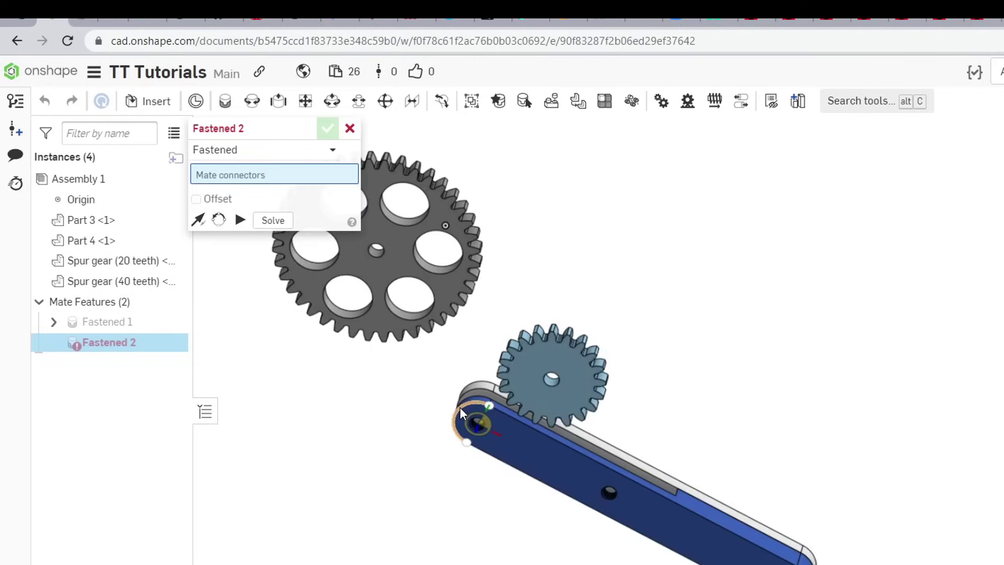
Step: Fasten the bar's connector to a connector at the large gear, solve, and confirm Fastened 2
{"action": "left_click", "coordinate": [459, 407]}
{"action": "right_click_drag", "start_coordinate": [447, 369], "coordinate": [352, 454]}
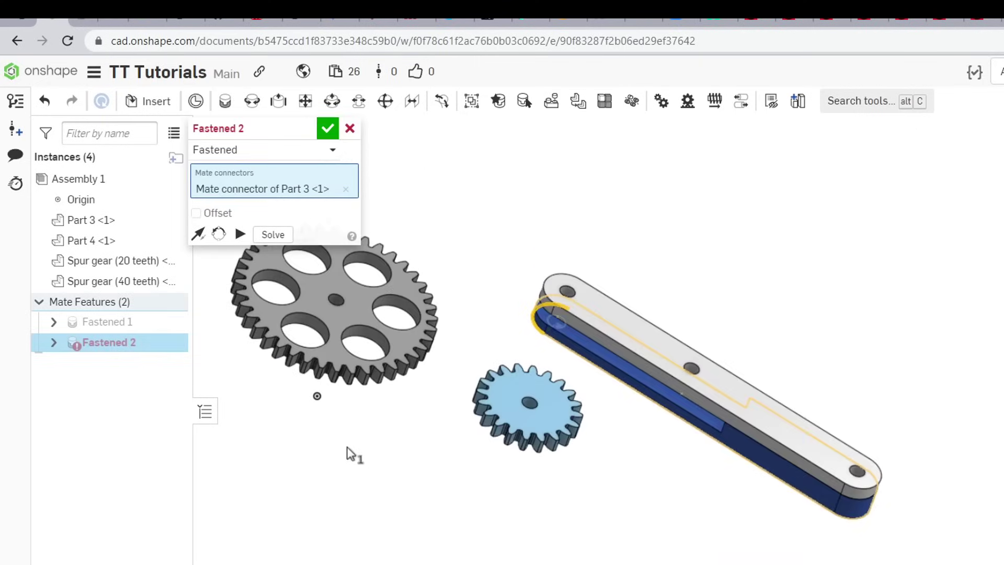
{"action": "left_click", "coordinate": [316, 396]}
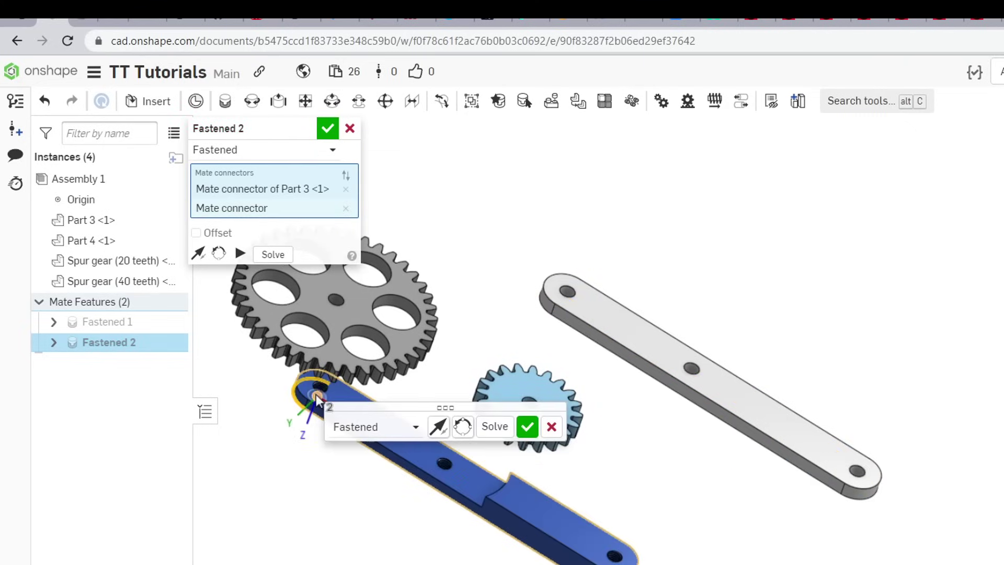
{"action": "middle_click_drag", "start_coordinate": [347, 443], "coordinate": [585, 440]}
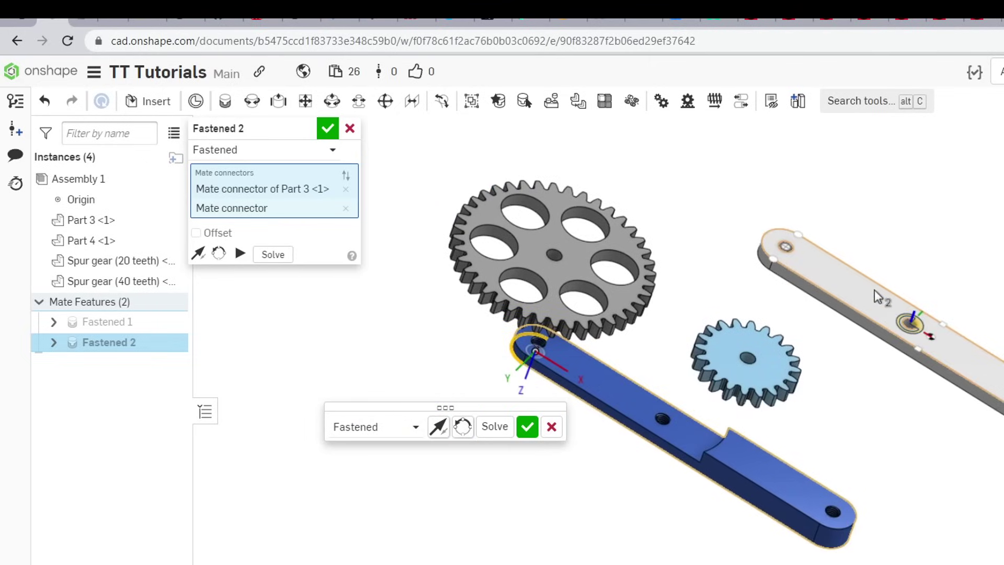
{"action": "left_click", "coordinate": [495, 427]}
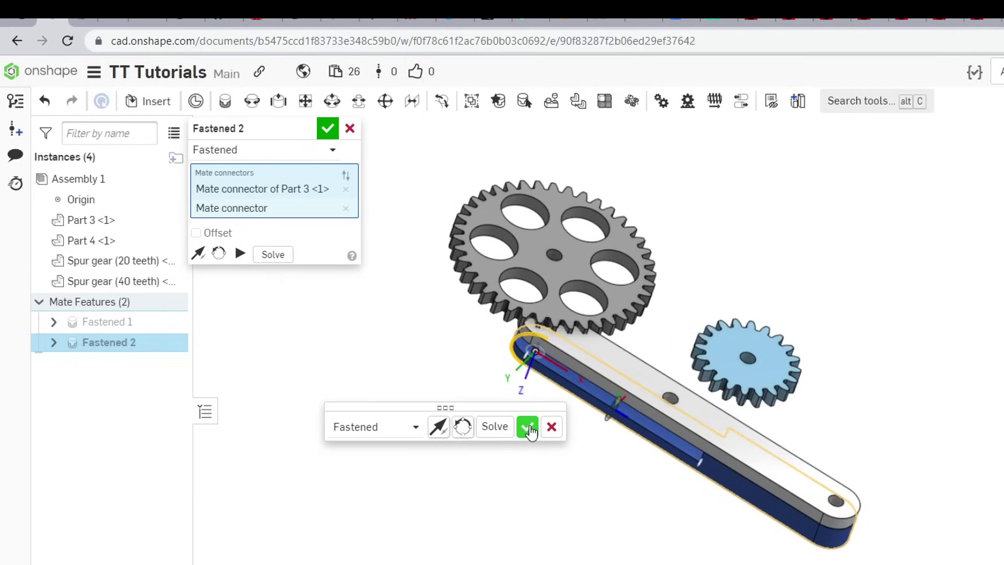
{"action": "left_click", "coordinate": [327, 129]}
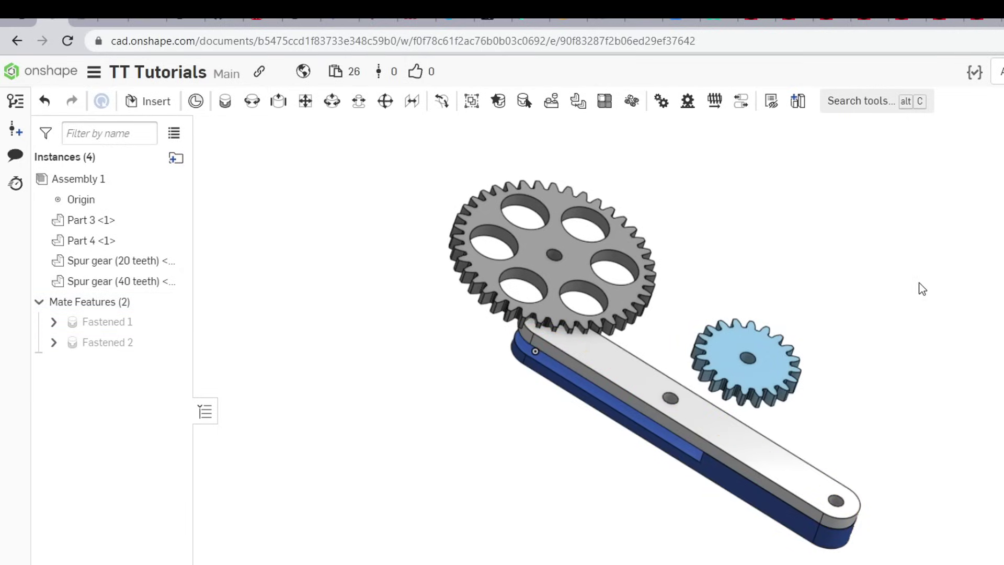
Step: Pin the 20-tooth gear's centre to the handle's middle hole with Revolute 1 and spin-test it
{"action": "scroll", "coordinate": [489, 381], "scroll_direction": "up", "scroll_amount": 5}
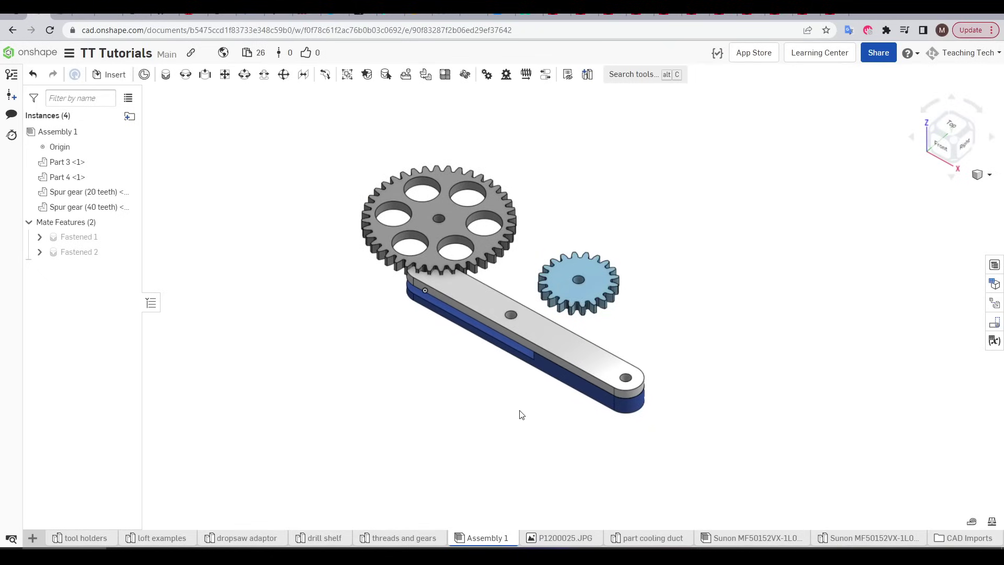
{"action": "right_click_drag", "start_coordinate": [521, 414], "coordinate": [220, 114]}
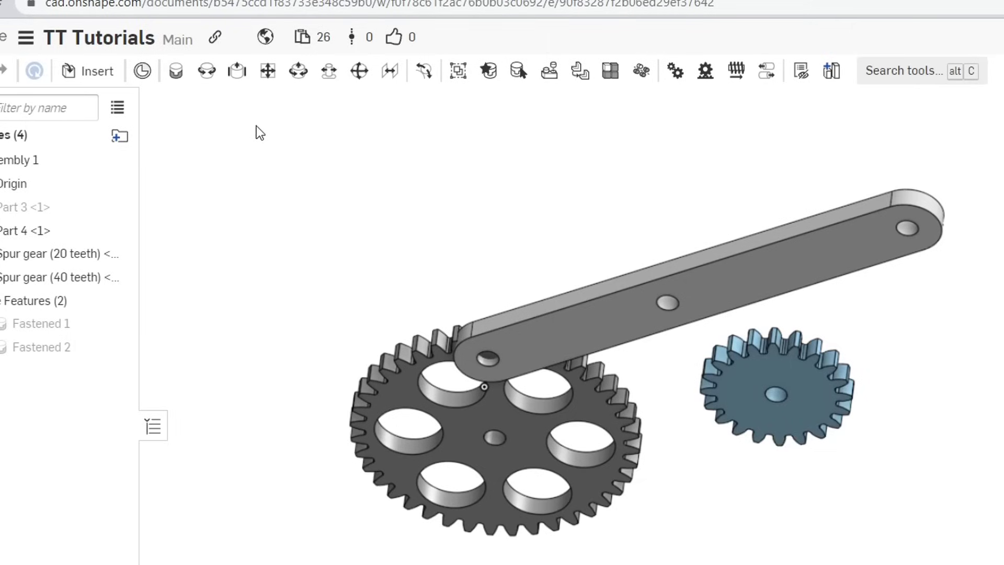
{"action": "left_click", "coordinate": [208, 74]}
{"action": "scroll", "coordinate": [891, 390], "scroll_direction": "up", "scroll_amount": 5}
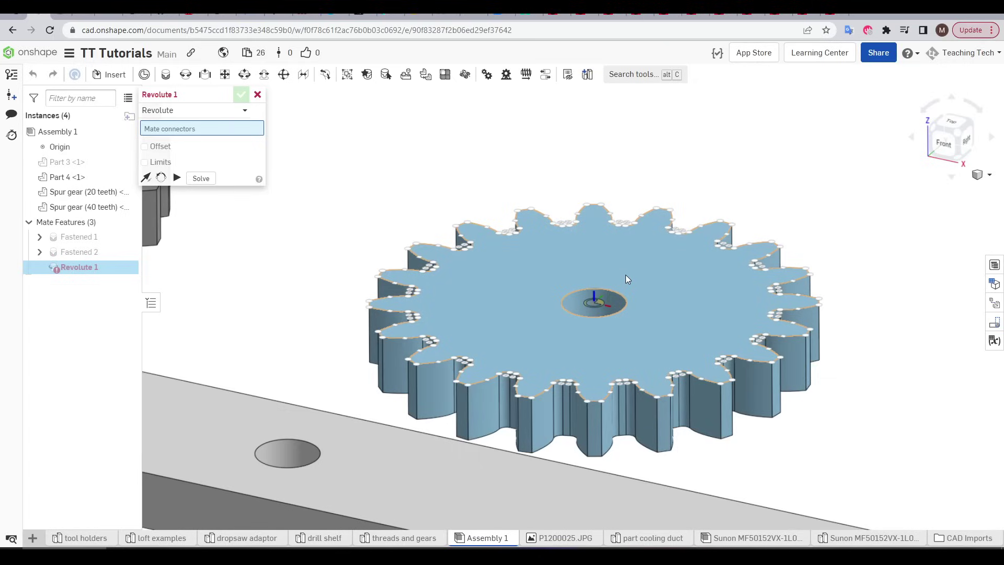
{"action": "left_click", "coordinate": [676, 288]}
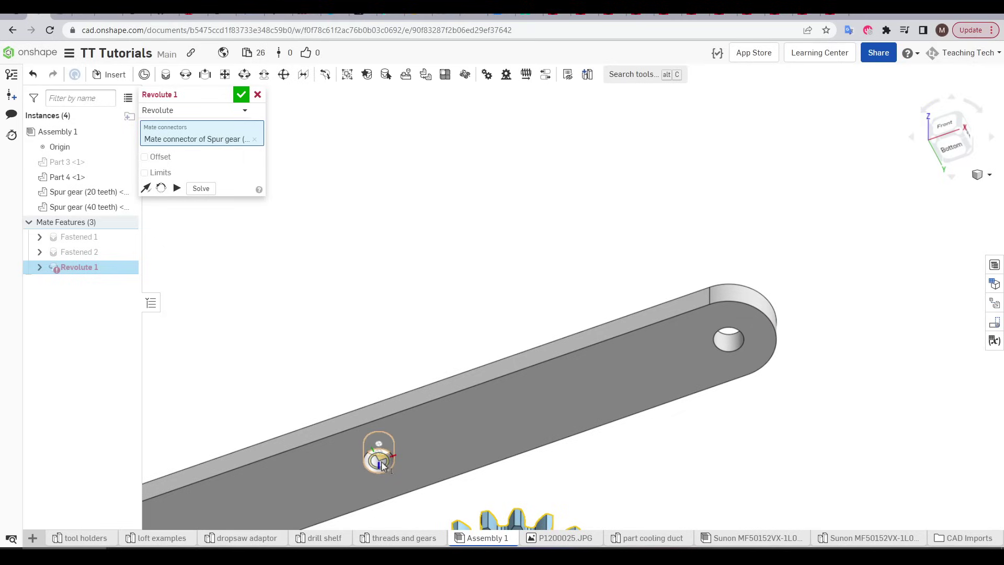
{"action": "left_click", "coordinate": [380, 465]}
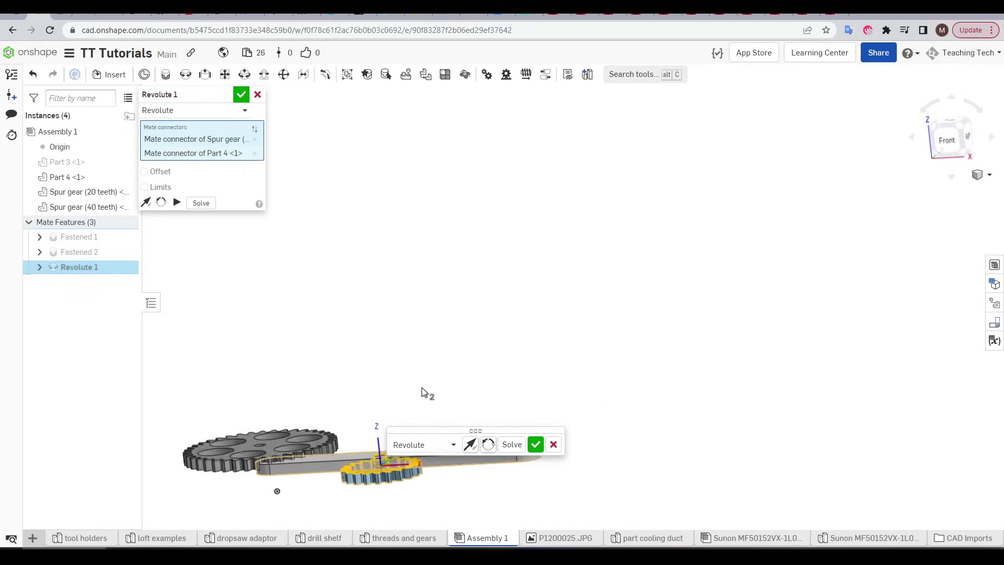
{"action": "left_click", "coordinate": [536, 444]}
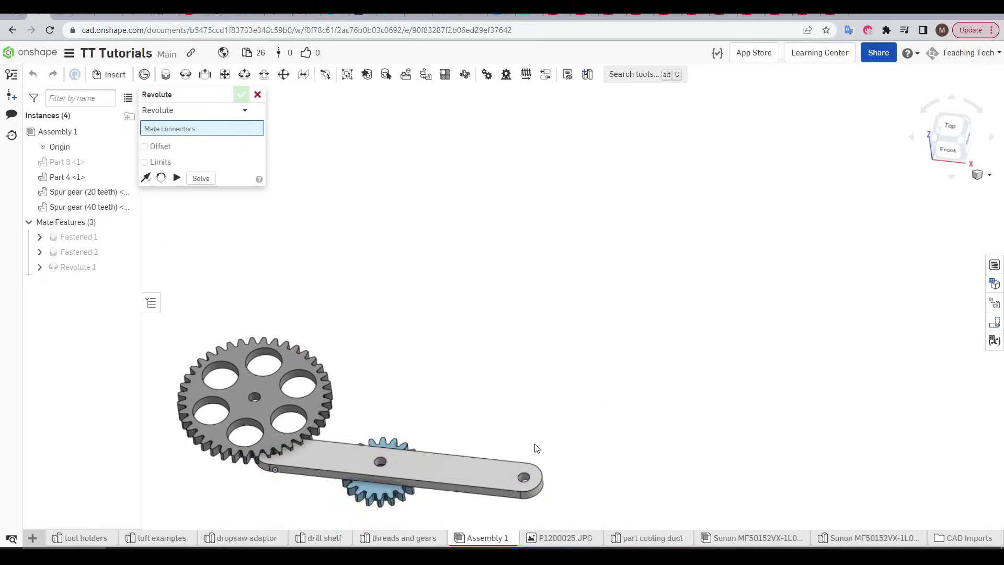
{"action": "right_click_drag", "start_coordinate": [435, 403], "coordinate": [442, 394]}
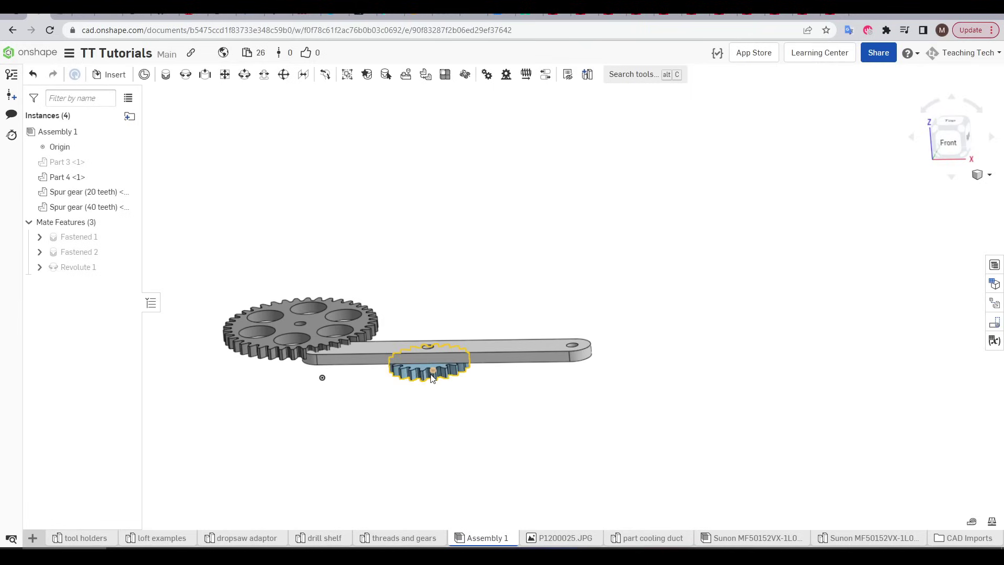
{"action": "left_click_drag", "start_coordinate": [438, 444], "coordinate": [449, 373]}
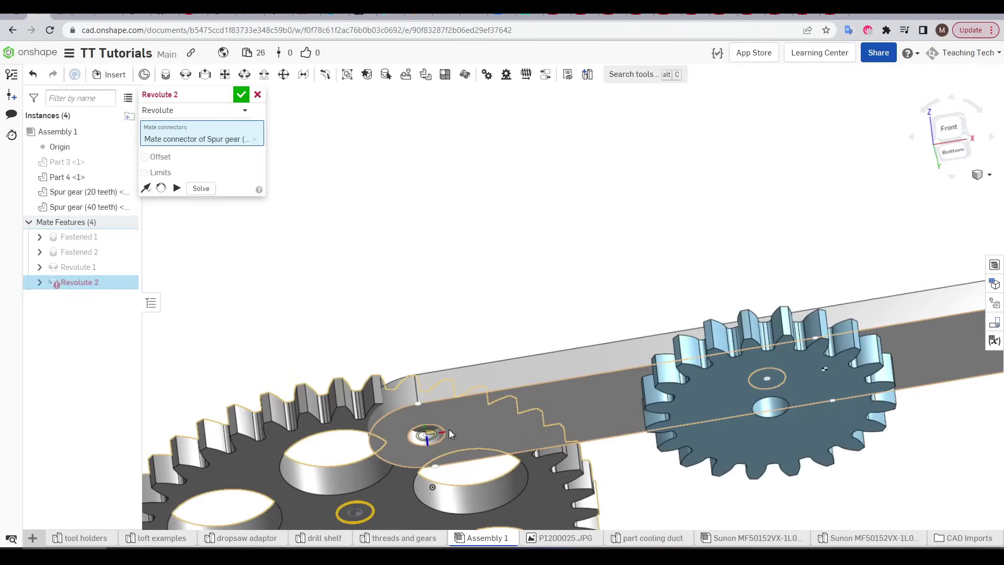
Step: Pin the 40-tooth gear to the handle's hole with Revolute 2 and spin both gears
{"action": "left_click", "coordinate": [449, 429]}
{"action": "scroll", "coordinate": [465, 280], "scroll_direction": "down", "scroll_amount": 5}
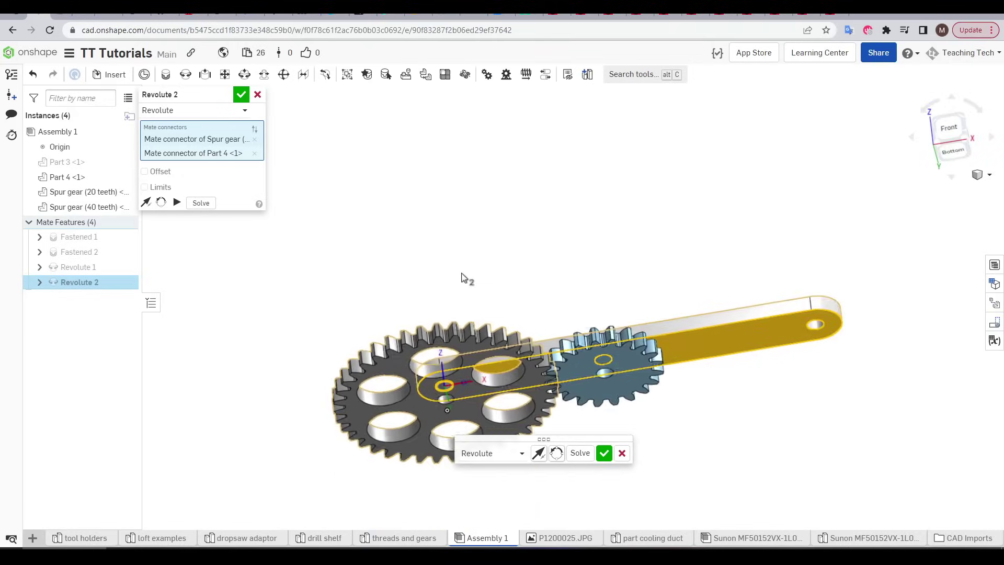
{"action": "right_click_drag", "start_coordinate": [464, 280], "coordinate": [467, 332]}
{"action": "left_click", "coordinate": [604, 453]}
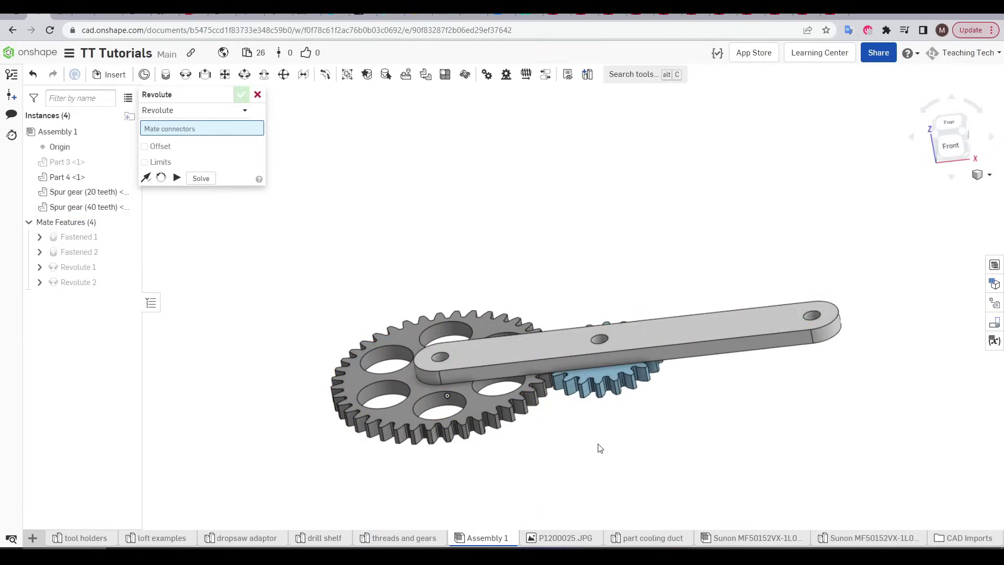
{"action": "left_click_drag", "start_coordinate": [518, 434], "coordinate": [470, 376]}
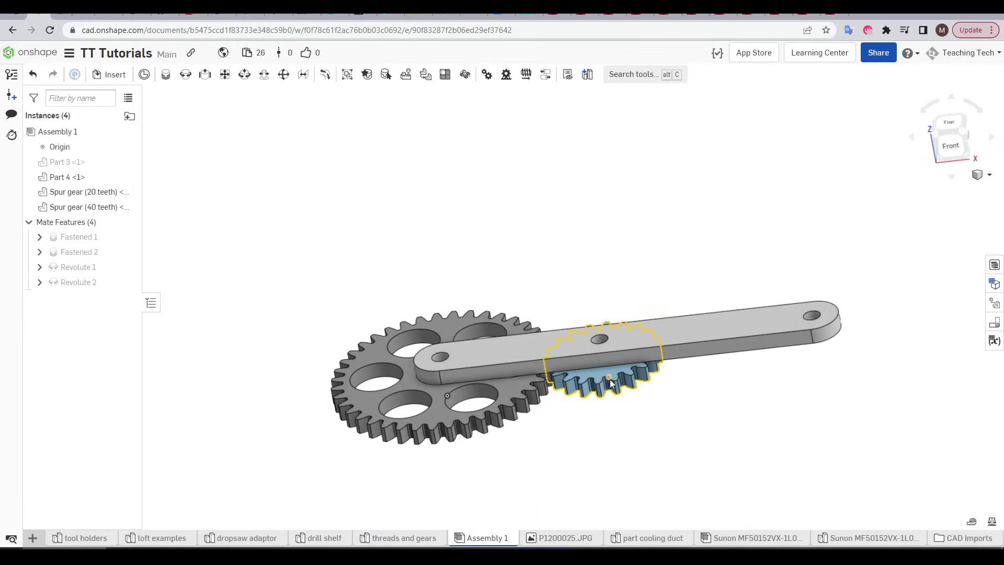
{"action": "left_click_drag", "start_coordinate": [610, 382], "coordinate": [586, 382]}
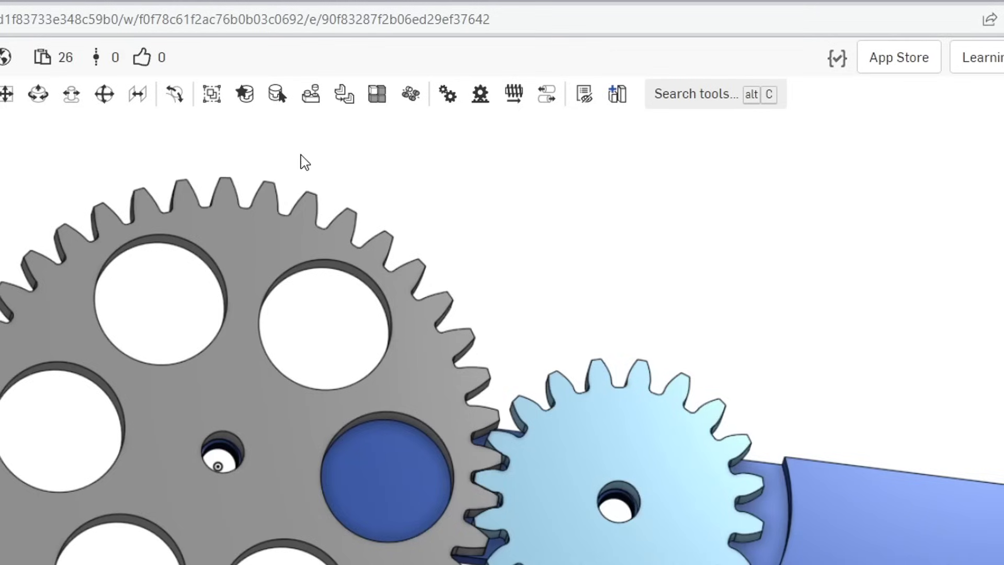
Step: Create a Gear relation linking Revolute 1 and Revolute 2, then turn the gears to test
{"action": "left_click", "coordinate": [449, 98]}
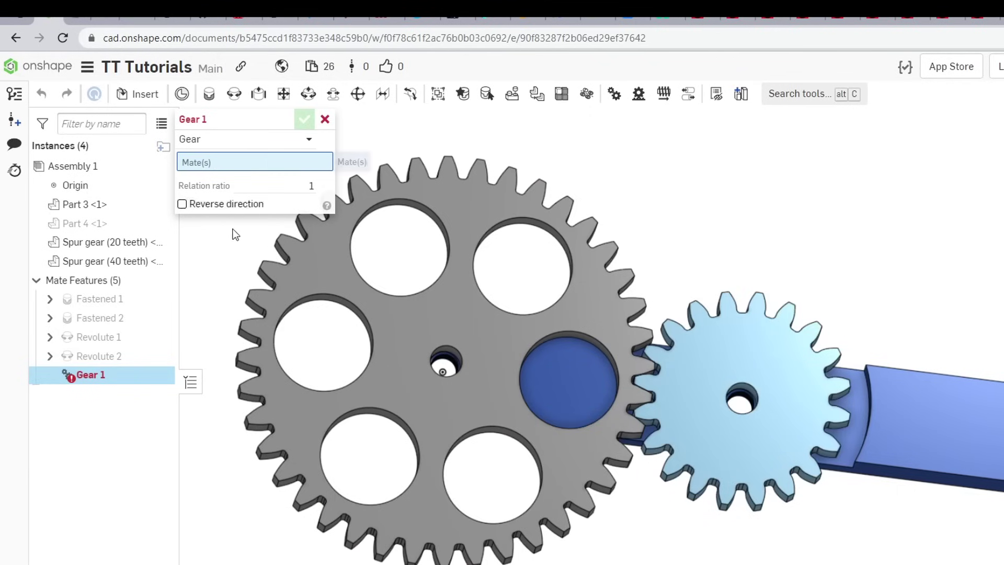
{"action": "left_click", "coordinate": [106, 342]}
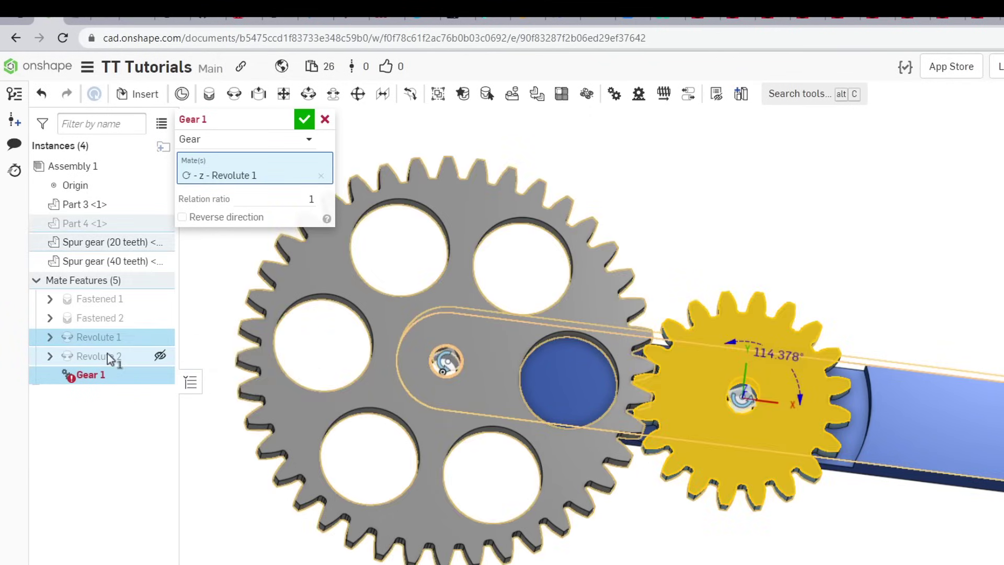
{"action": "left_click", "coordinate": [112, 356]}
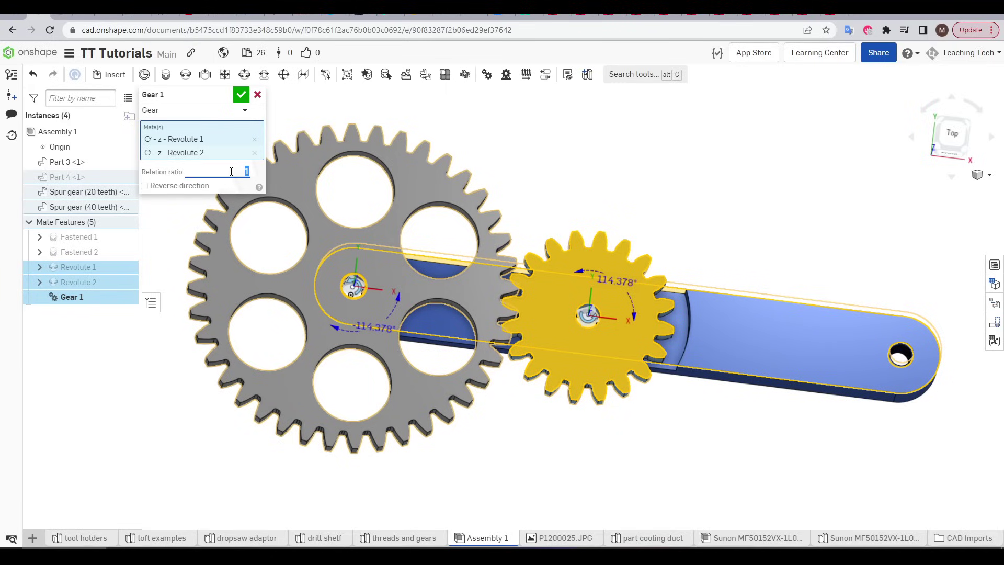
{"action": "key", "text": "Return"}
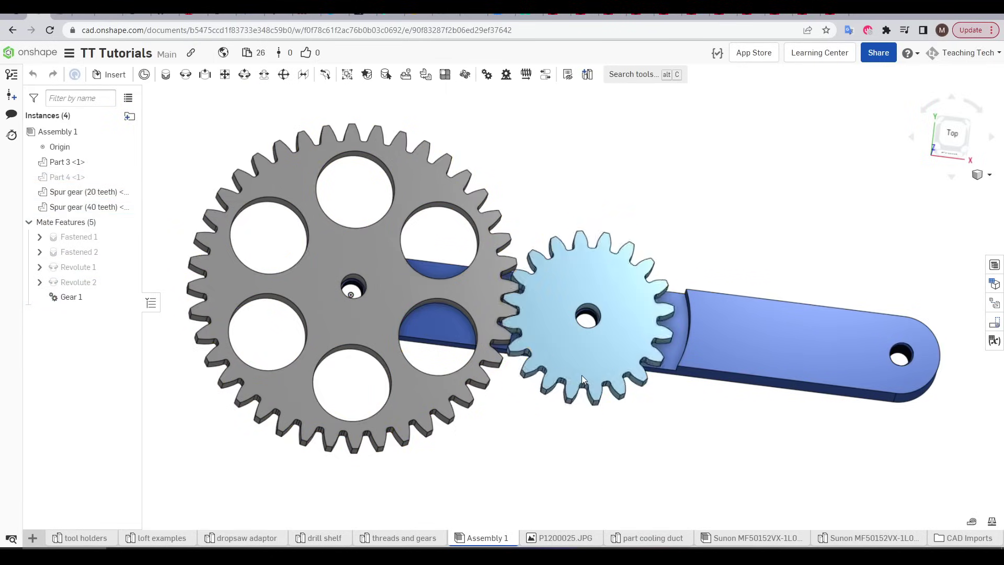
{"action": "left_click_drag", "start_coordinate": [581, 374], "coordinate": [567, 357]}
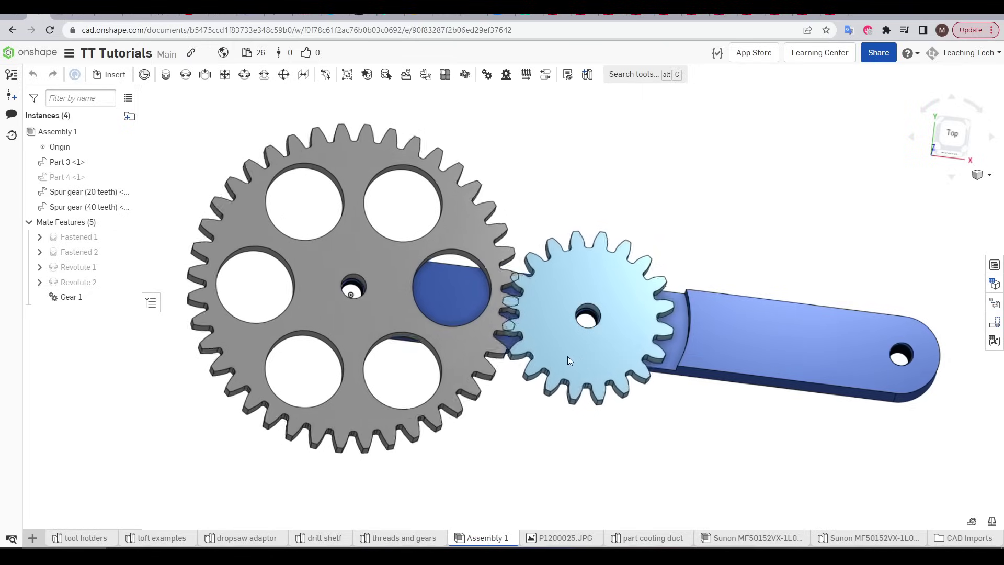
Step: Set Gear 1's relation ratio to 0.5
{"action": "double_click", "coordinate": [72, 296]}
{"action": "left_click", "coordinate": [228, 171]}
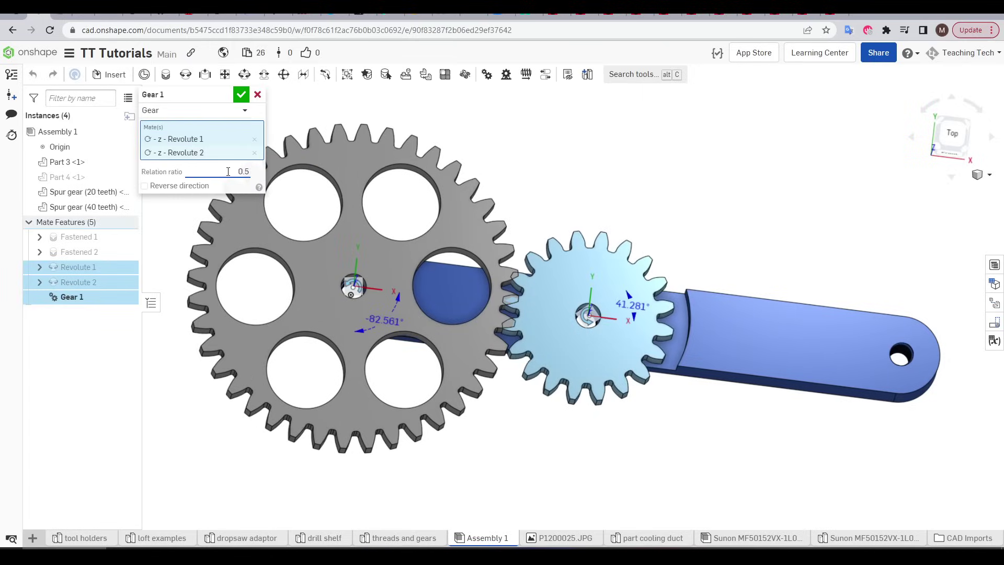
{"action": "type", "text": "0.5"}
{"action": "key", "text": "Return"}
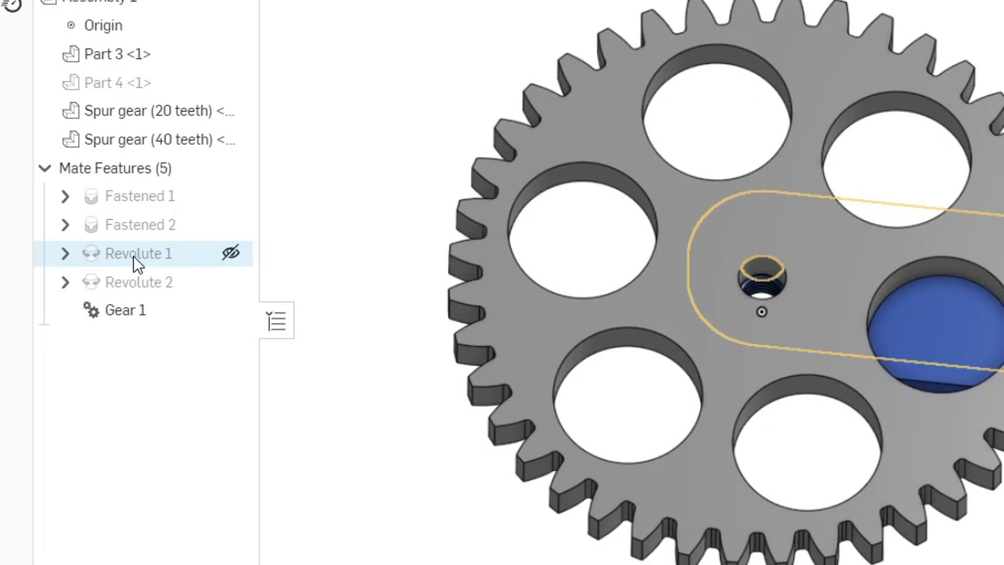
Step: Rotate Revolute 1's small-gear mate connector 9 deg via Move, then check the teeth mesh
{"action": "left_click", "coordinate": [66, 254]}
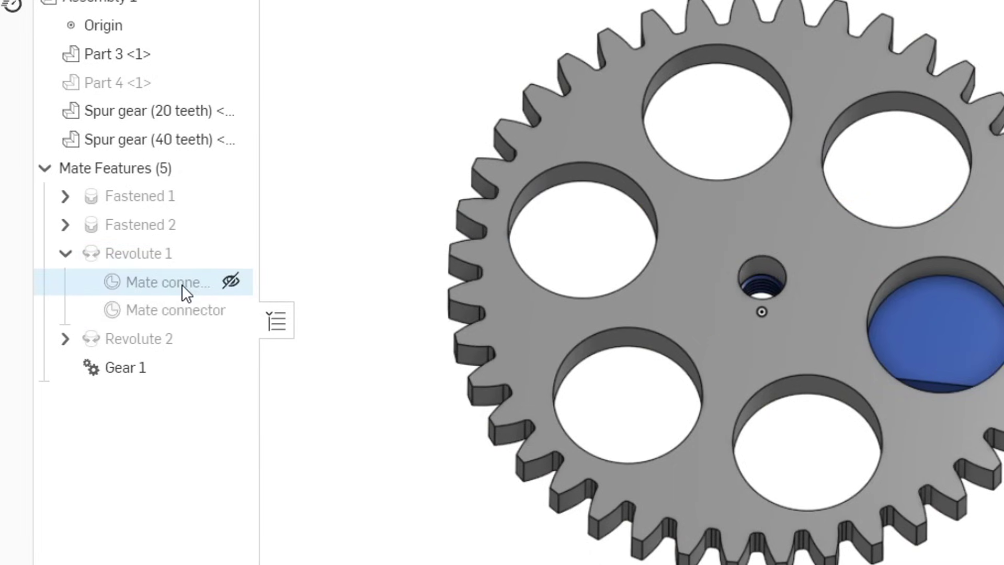
{"action": "mouse_move", "coordinate": [181, 286]}
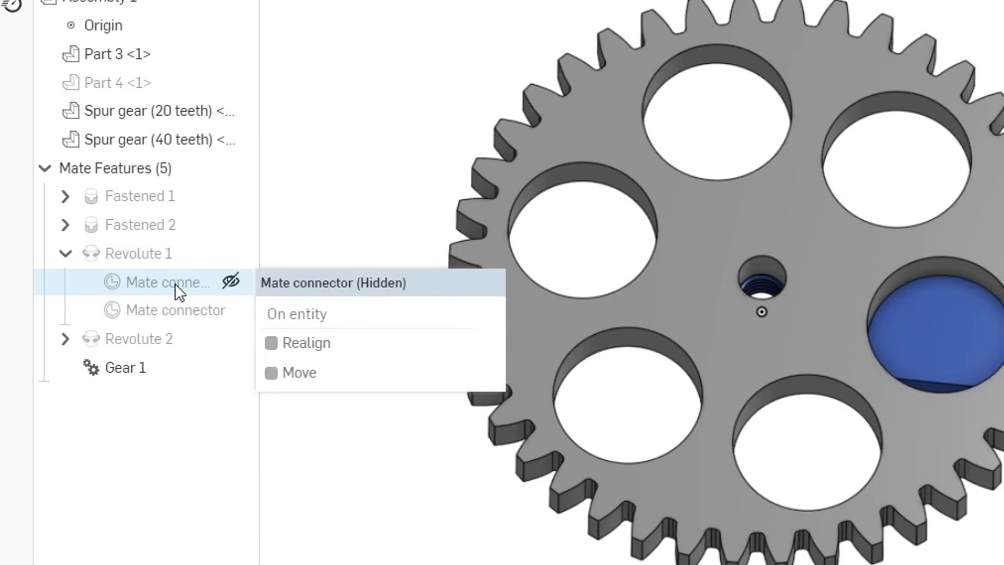
{"action": "double_click", "coordinate": [174, 283]}
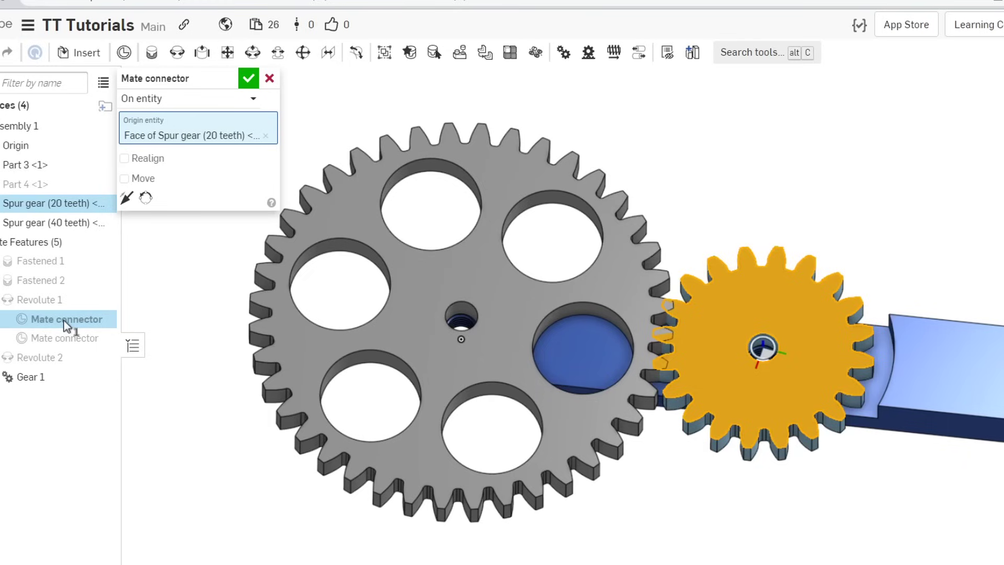
{"action": "left_click", "coordinate": [124, 179]}
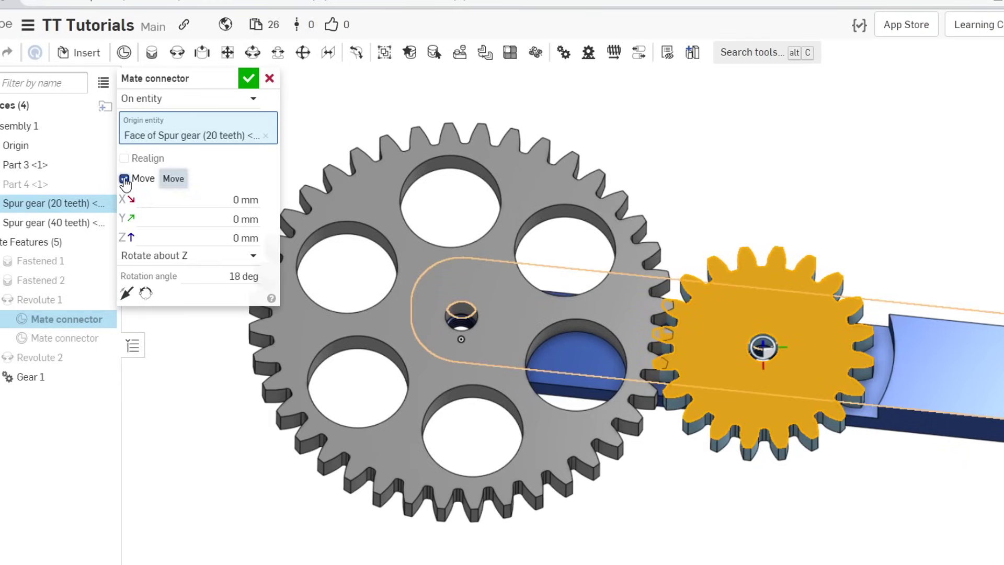
{"action": "left_click", "coordinate": [216, 275]}
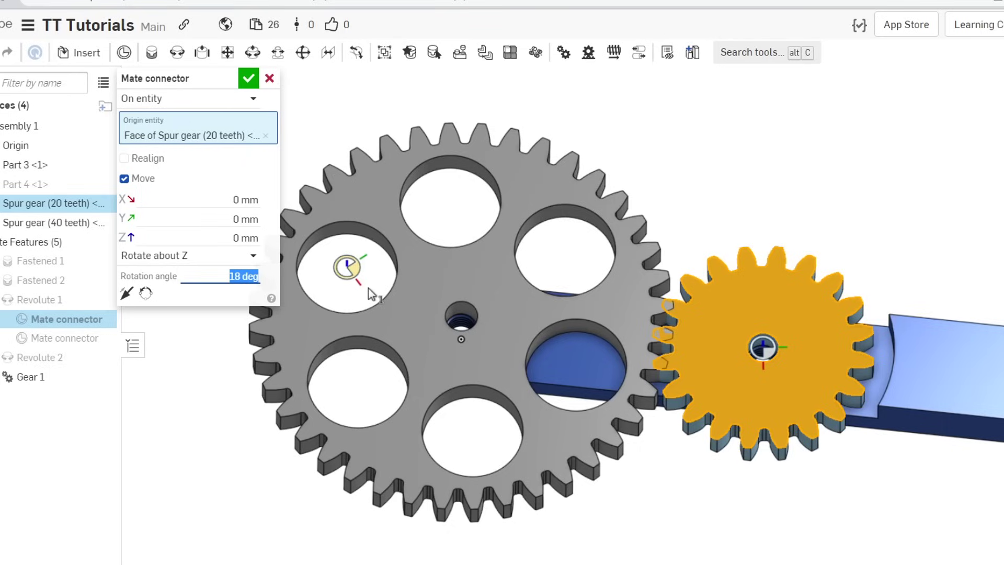
{"action": "type", "text": "9"}
{"action": "key", "text": "Return"}
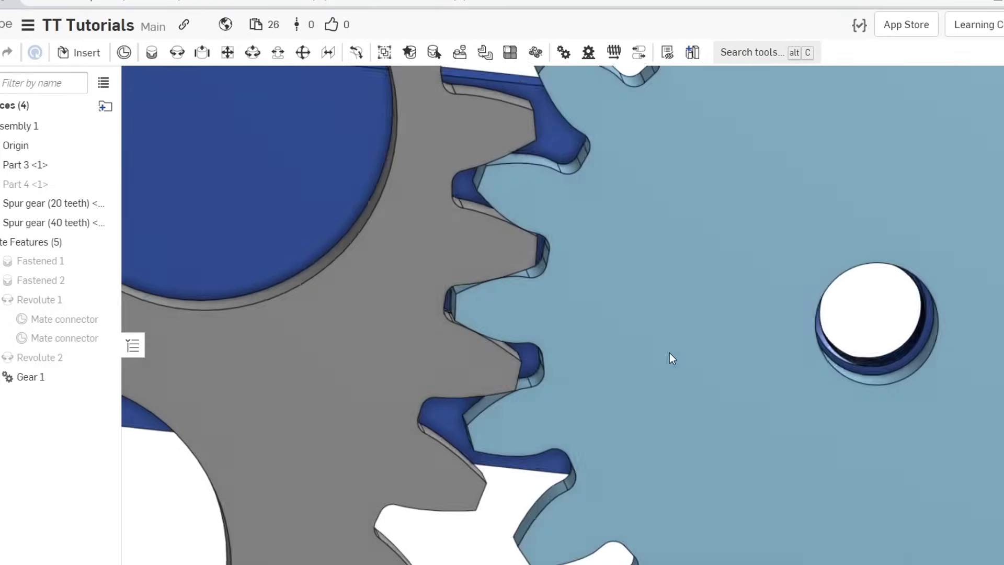
{"action": "left_click_drag", "start_coordinate": [670, 356], "coordinate": [924, 460]}
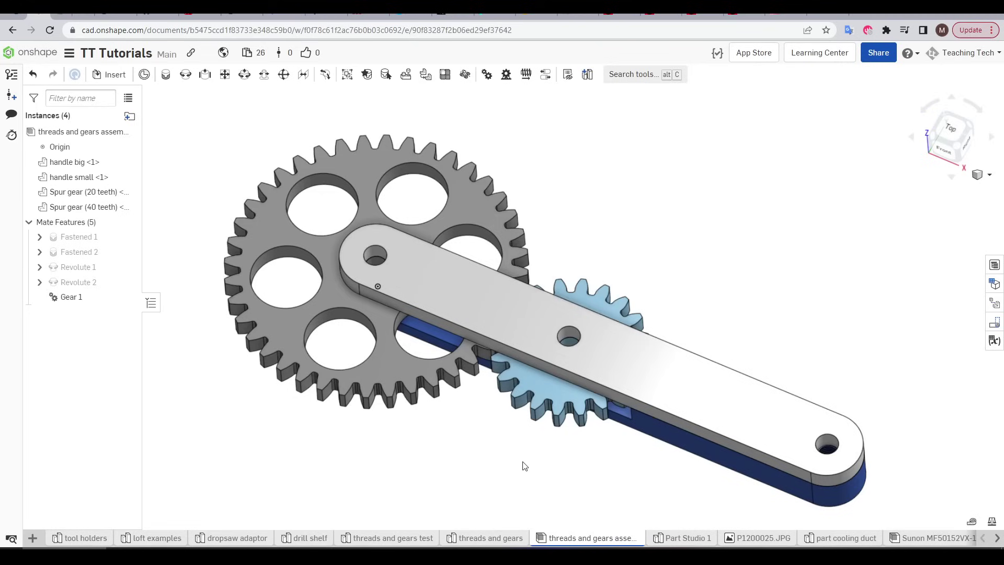
Step: Show the Cylindrical mate help page from the Cylindrical 1 dialog
{"action": "left_click_drag", "start_coordinate": [537, 411], "coordinate": [523, 366]}
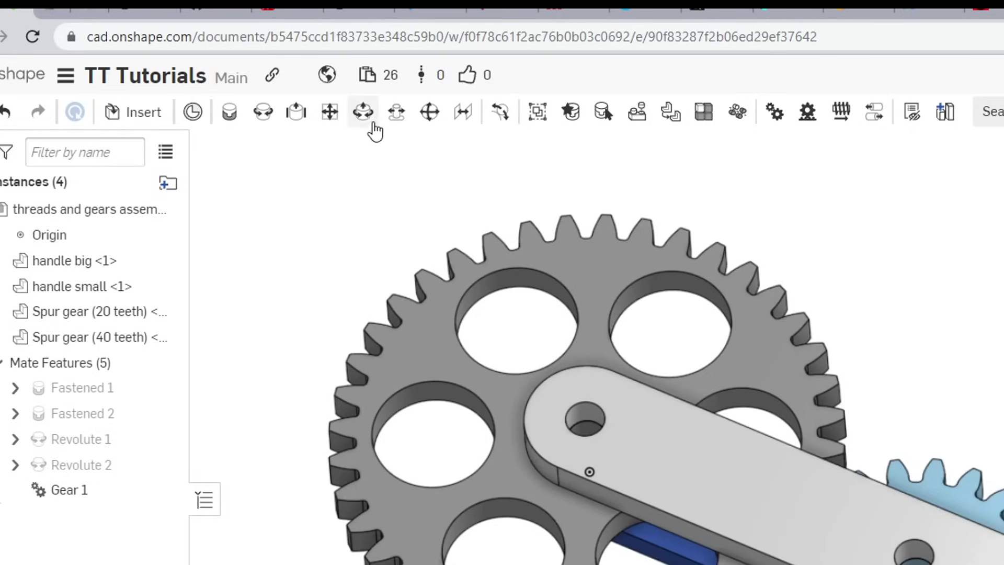
{"action": "left_click", "coordinate": [368, 117]}
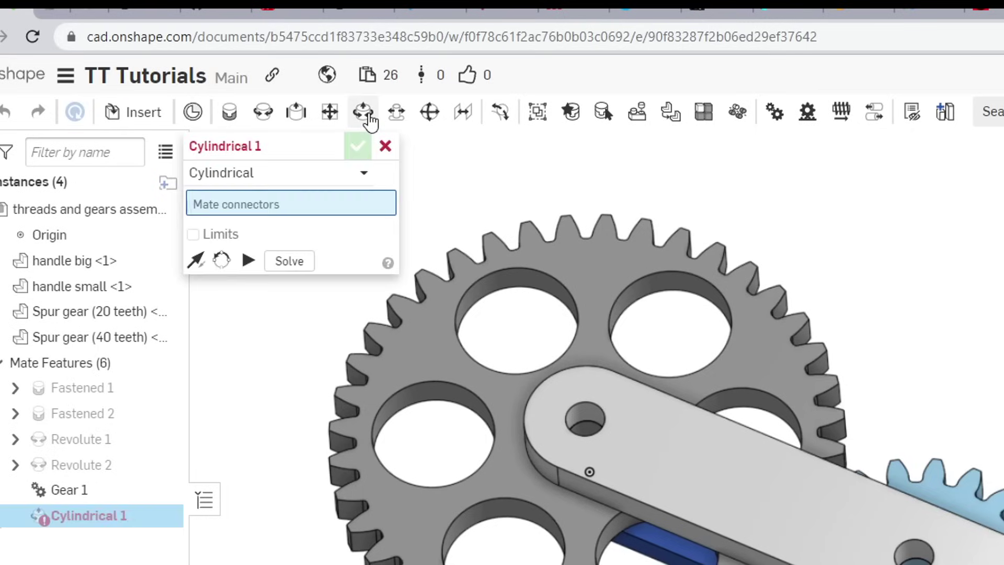
{"action": "left_click", "coordinate": [388, 264]}
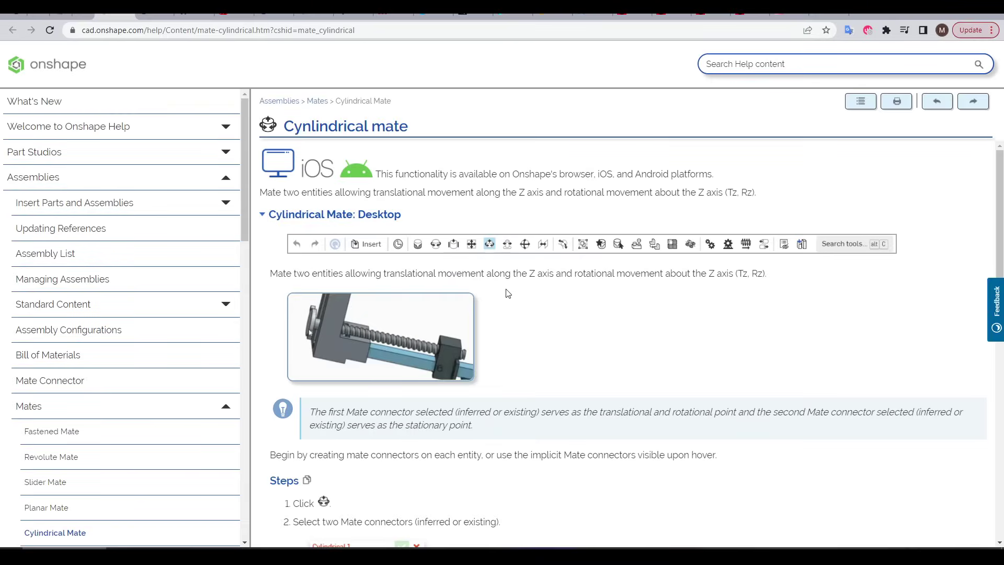
{"action": "scroll", "coordinate": [503, 259], "scroll_direction": "down", "scroll_amount": 2}
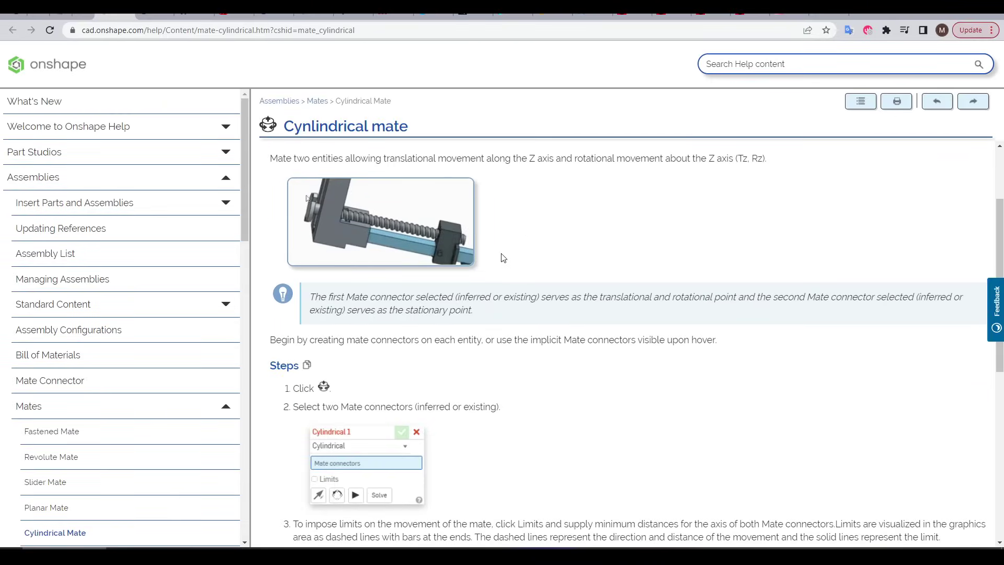